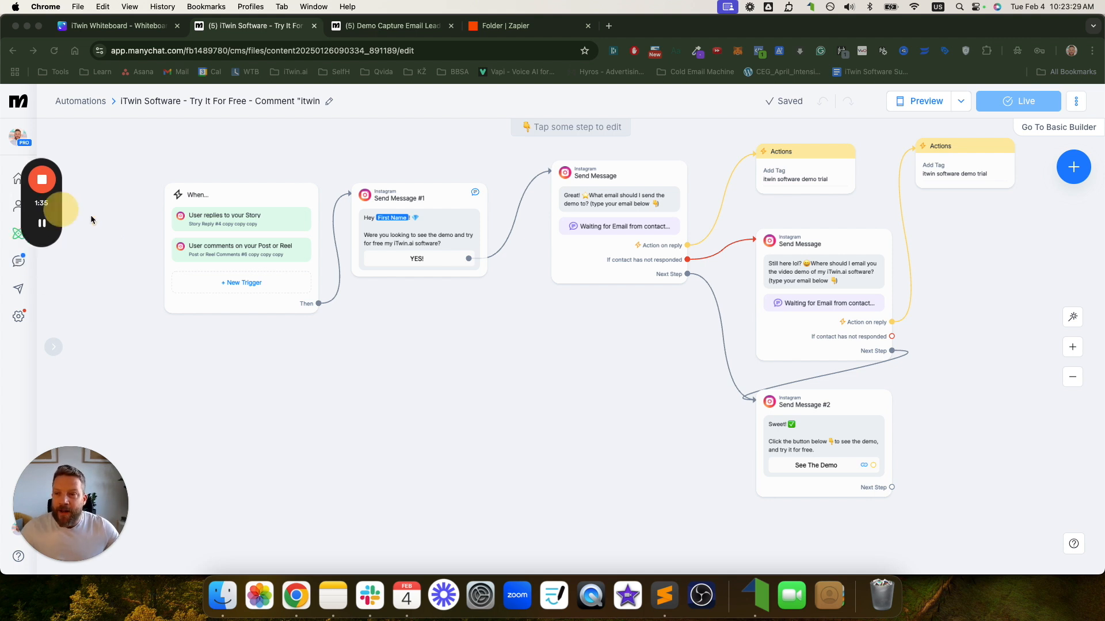
Review the automation's trigger block, covering the story-reply trigger, the post or reel comment trigger and the option to add another trigger
{"action": "left_click", "coordinate": [72, 195]}
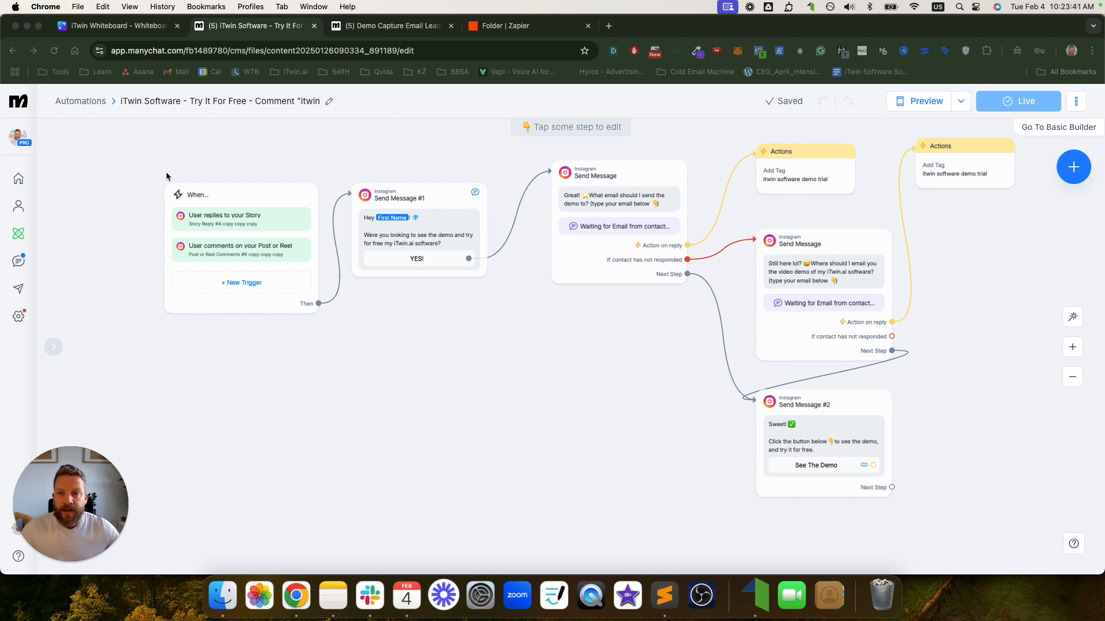
{"action": "mouse_move", "coordinate": [157, 171]}
{"action": "left_mouse_down"}
{"action": "mouse_move", "coordinate": [153, 279]}
{"action": "mouse_move", "coordinate": [297, 326]}
{"action": "mouse_move", "coordinate": [325, 208]}
{"action": "mouse_move", "coordinate": [185, 166]}
{"action": "left_mouse_up"}
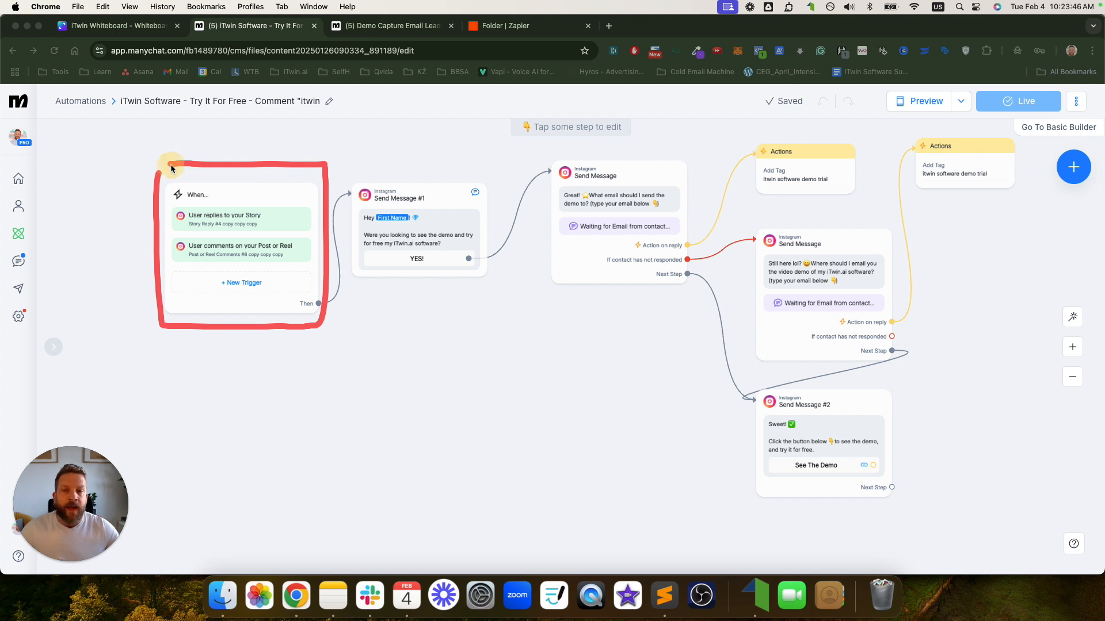
{"action": "mouse_move", "coordinate": [166, 168]}
{"action": "left_mouse_down"}
{"action": "mouse_move", "coordinate": [162, 323]}
{"action": "mouse_move", "coordinate": [328, 253]}
{"action": "mouse_move", "coordinate": [231, 165]}
{"action": "left_mouse_up"}
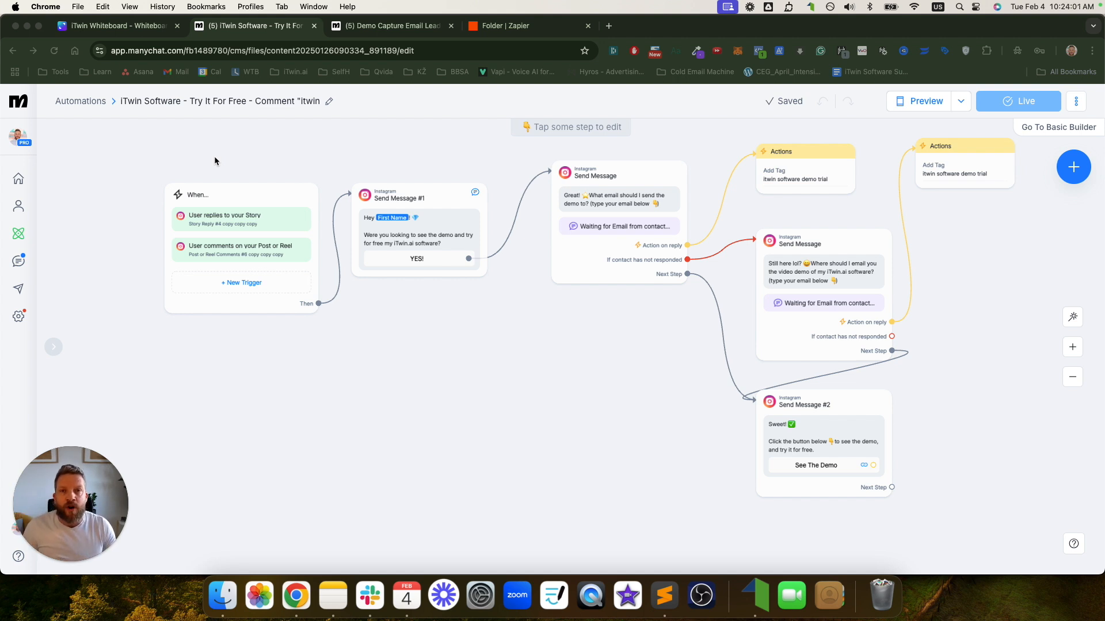
{"action": "mouse_move", "coordinate": [168, 168]}
{"action": "left_mouse_down"}
{"action": "mouse_move", "coordinate": [154, 317]}
{"action": "mouse_move", "coordinate": [335, 255]}
{"action": "mouse_move", "coordinate": [223, 171]}
{"action": "mouse_move", "coordinate": [184, 172]}
{"action": "left_mouse_up"}
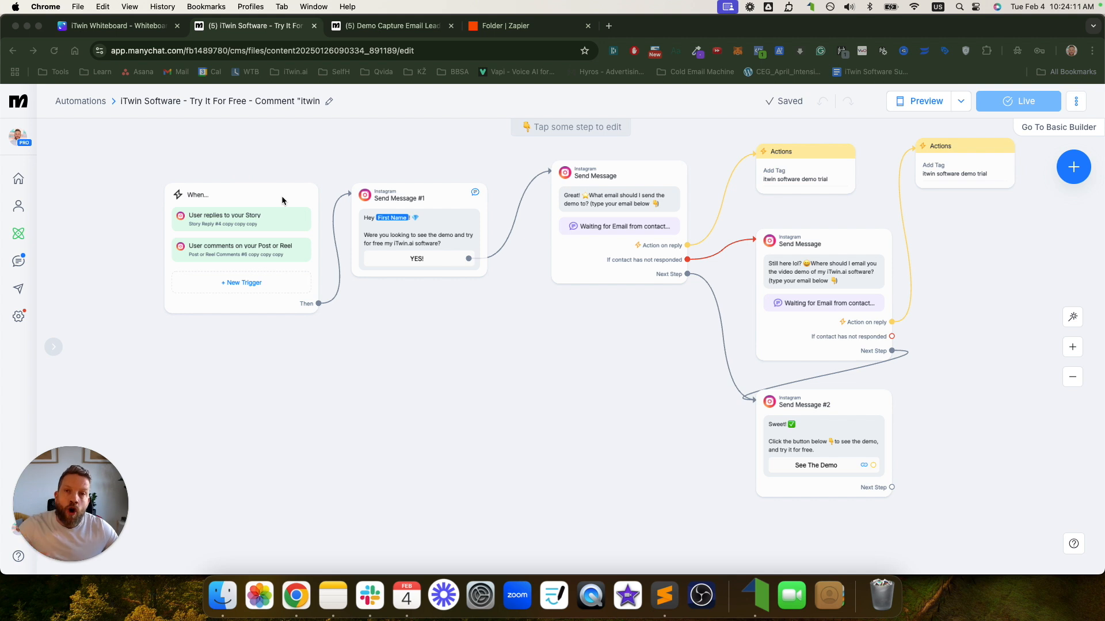
{"action": "left_click_drag", "start_coordinate": [236, 249], "coordinate": [290, 206]}
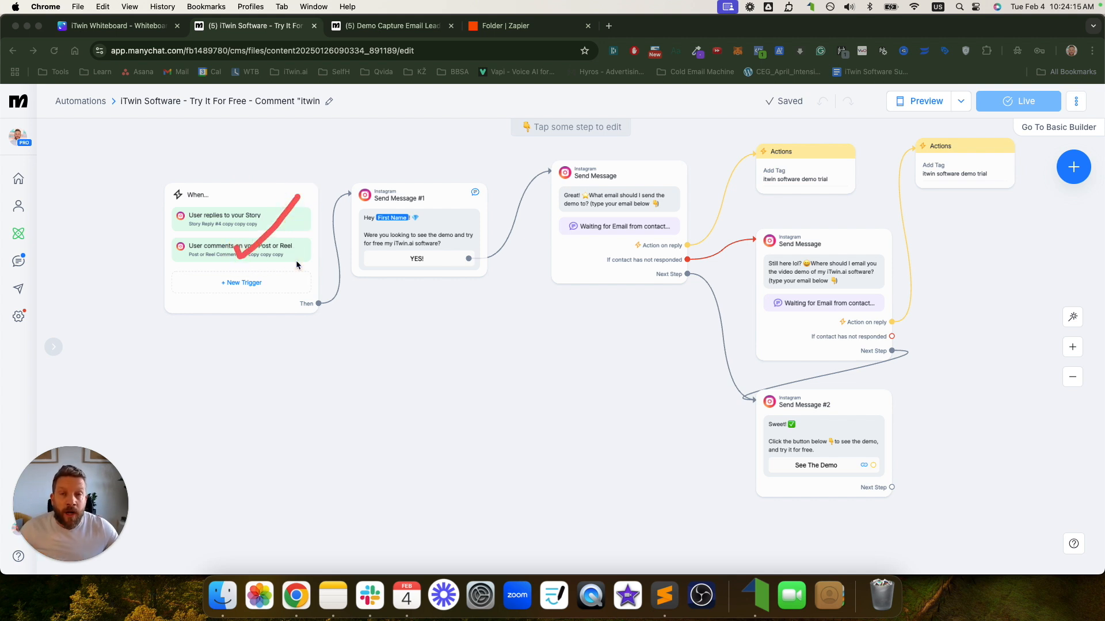
{"action": "left_click_drag", "start_coordinate": [239, 253], "coordinate": [268, 240]}
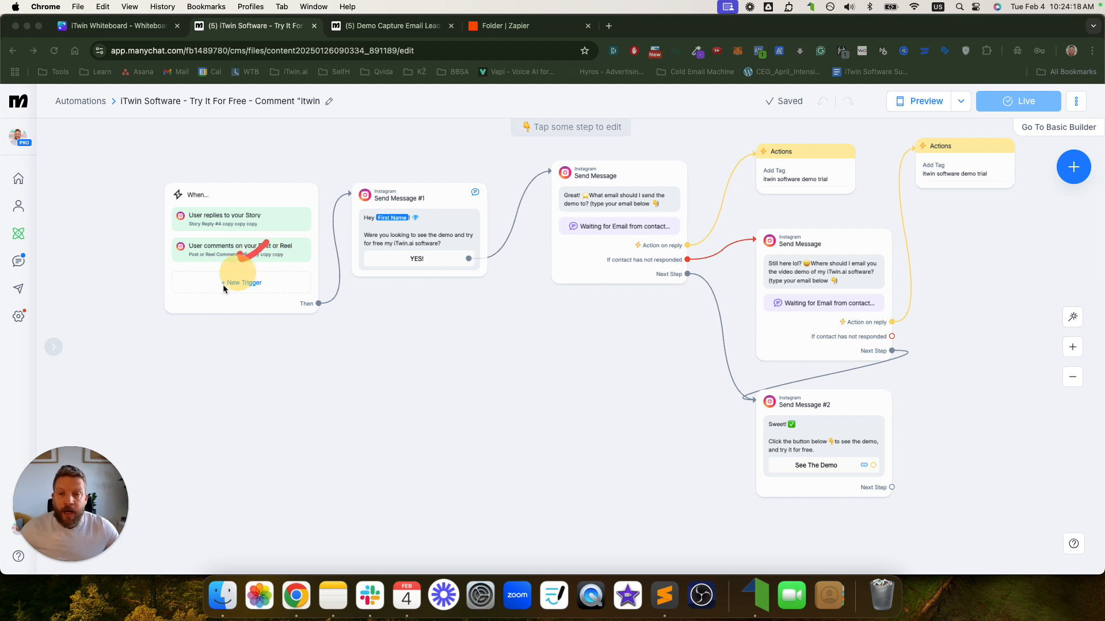
{"action": "mouse_move", "coordinate": [207, 279]}
{"action": "left_mouse_down"}
{"action": "mouse_move", "coordinate": [168, 297]}
{"action": "mouse_move", "coordinate": [260, 298]}
{"action": "mouse_move", "coordinate": [284, 276]}
{"action": "left_mouse_up"}
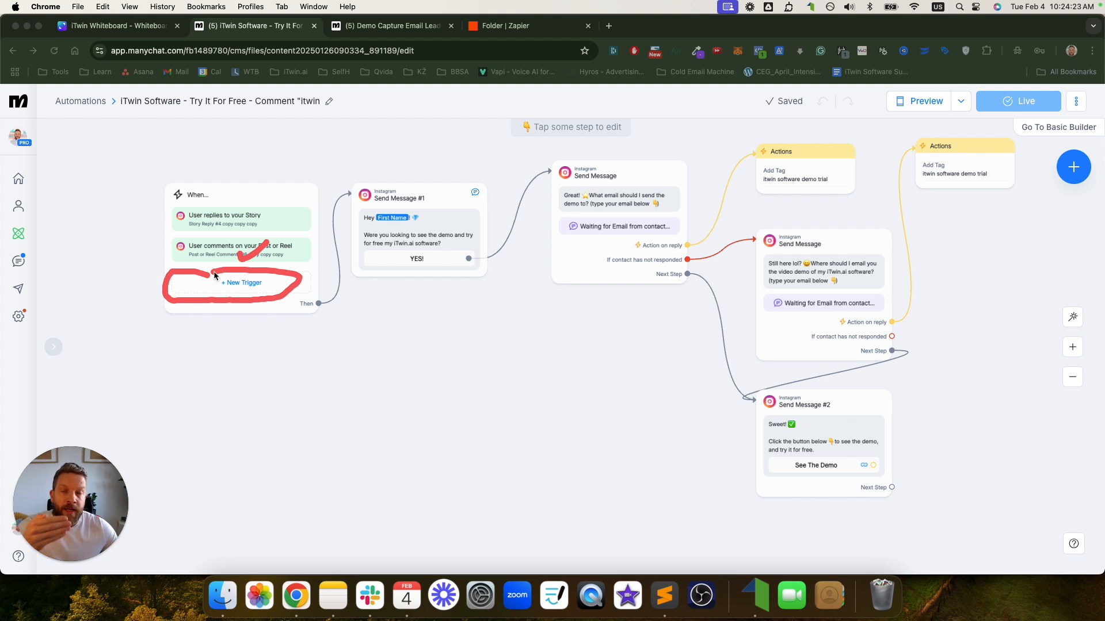
{"action": "mouse_move", "coordinate": [180, 177]}
{"action": "left_mouse_down"}
{"action": "mouse_move", "coordinate": [168, 181]}
{"action": "mouse_move", "coordinate": [158, 321]}
{"action": "mouse_move", "coordinate": [297, 337]}
{"action": "mouse_move", "coordinate": [263, 188]}
{"action": "left_mouse_up"}
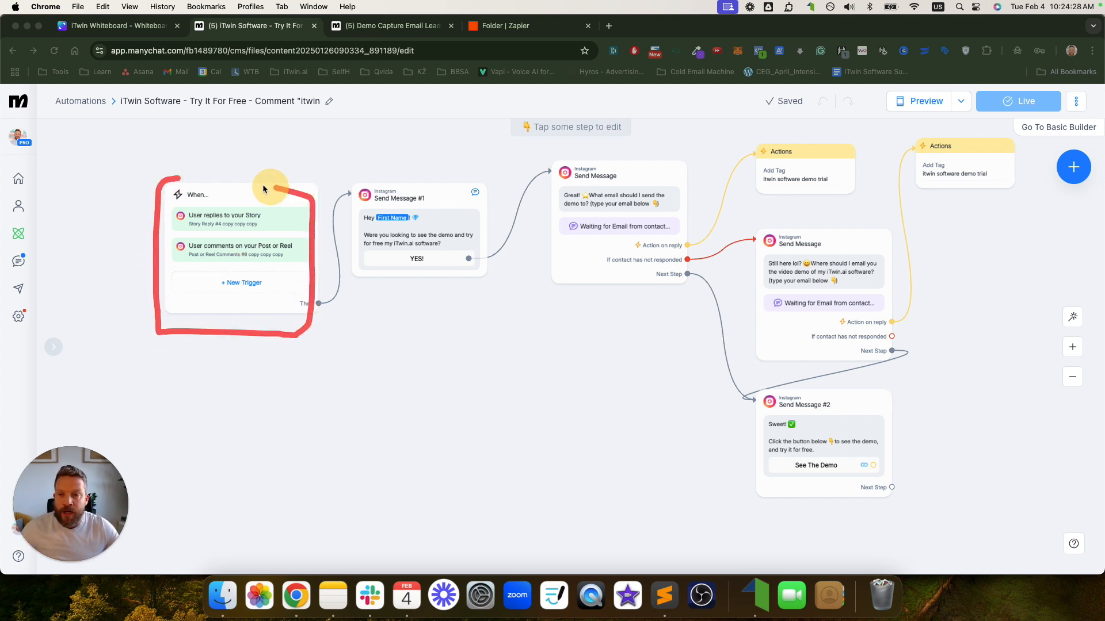
Trace the main message path from Send Message #1 through the email request to the demo link in Send Message #2
{"action": "left_click_drag", "start_coordinate": [346, 175], "coordinate": [348, 284]}
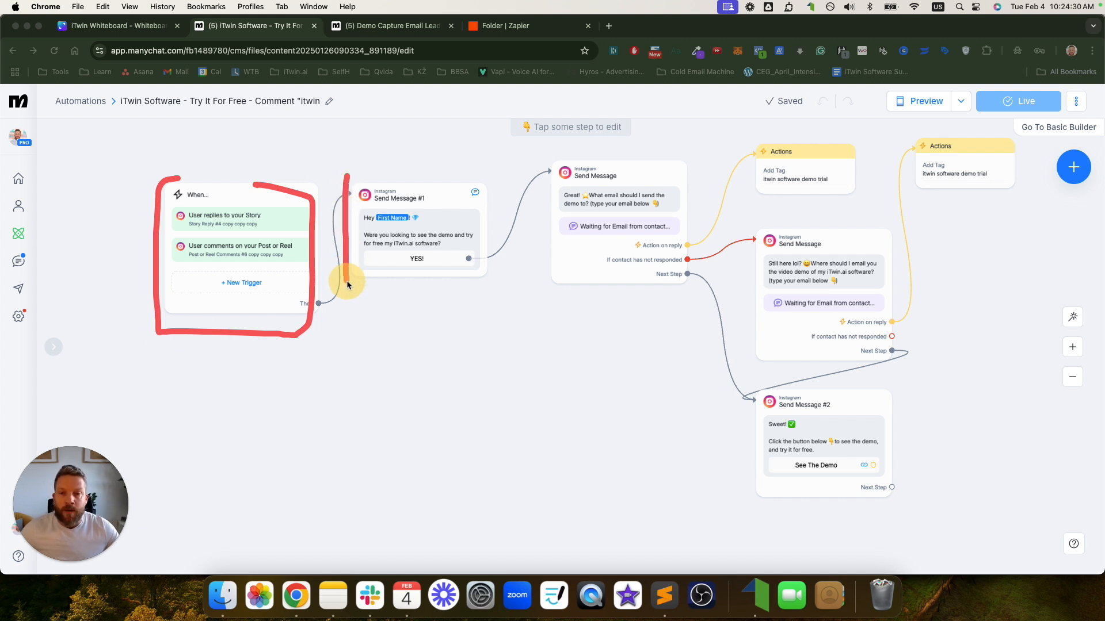
{"action": "mouse_move", "coordinate": [435, 286]}
{"action": "left_mouse_down"}
{"action": "mouse_move", "coordinate": [493, 234]}
{"action": "mouse_move", "coordinate": [386, 172]}
{"action": "left_mouse_up"}
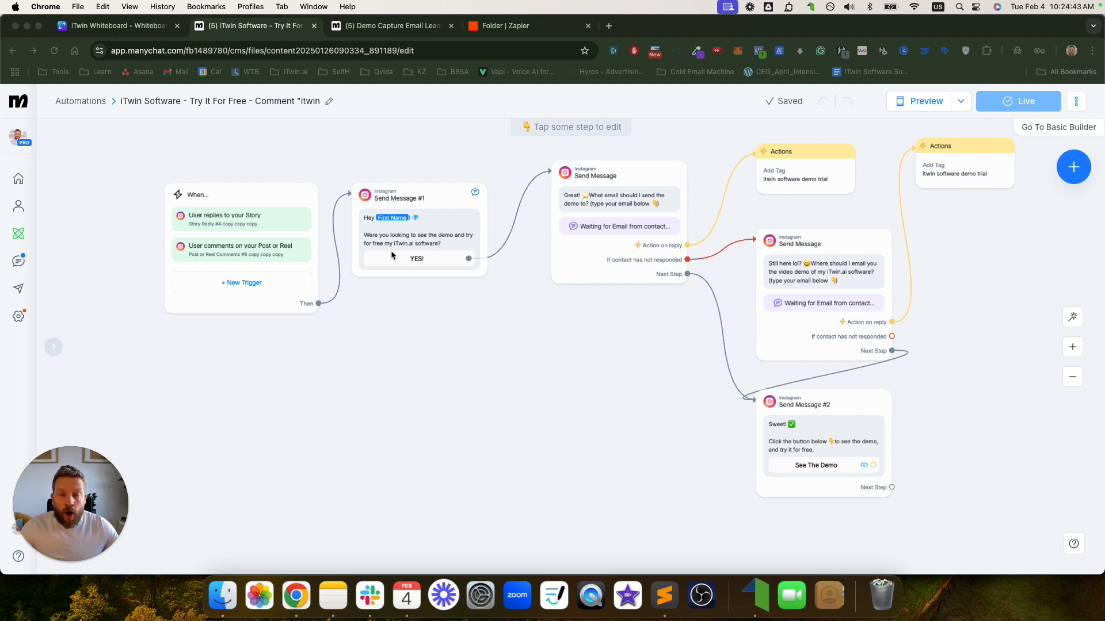
{"action": "mouse_move", "coordinate": [426, 279]}
{"action": "left_mouse_down"}
{"action": "mouse_move", "coordinate": [408, 275]}
{"action": "mouse_move", "coordinate": [486, 279]}
{"action": "mouse_move", "coordinate": [529, 176]}
{"action": "left_mouse_up"}
{"action": "mouse_move", "coordinate": [535, 159]}
{"action": "left_mouse_down"}
{"action": "mouse_move", "coordinate": [538, 315]}
{"action": "mouse_move", "coordinate": [698, 246]}
{"action": "mouse_move", "coordinate": [636, 149]}
{"action": "left_mouse_up"}
{"action": "mouse_move", "coordinate": [626, 204]}
{"action": "left_mouse_down"}
{"action": "mouse_move", "coordinate": [565, 229]}
{"action": "mouse_move", "coordinate": [660, 241]}
{"action": "mouse_move", "coordinate": [587, 219]}
{"action": "left_mouse_up"}
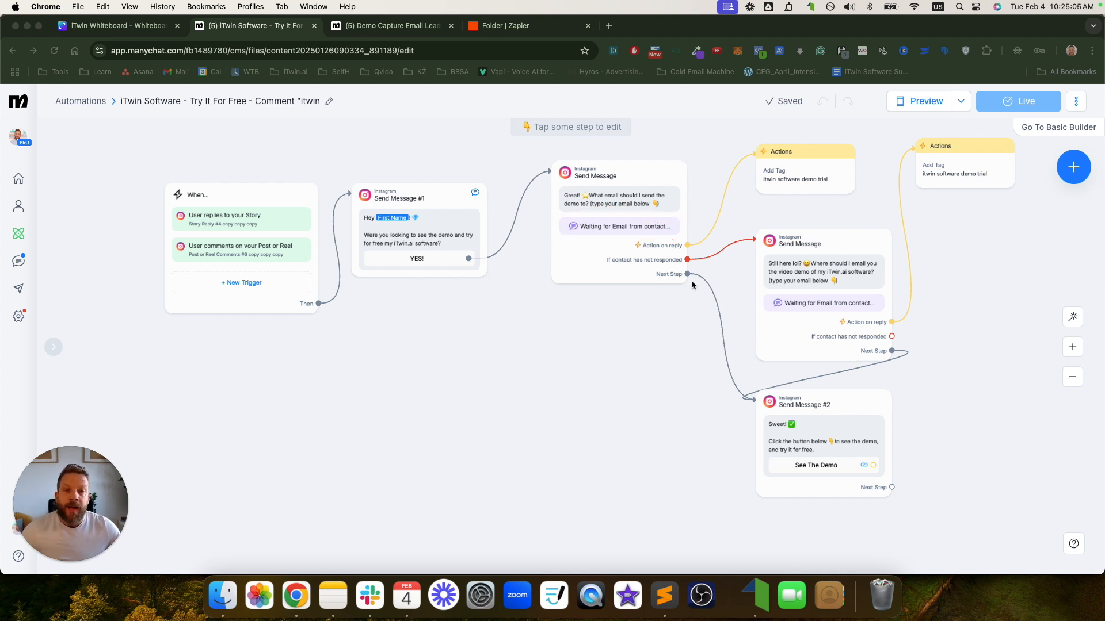
{"action": "left_click_drag", "start_coordinate": [678, 274], "coordinate": [690, 277]}
{"action": "left_click_drag", "start_coordinate": [715, 322], "coordinate": [735, 389]}
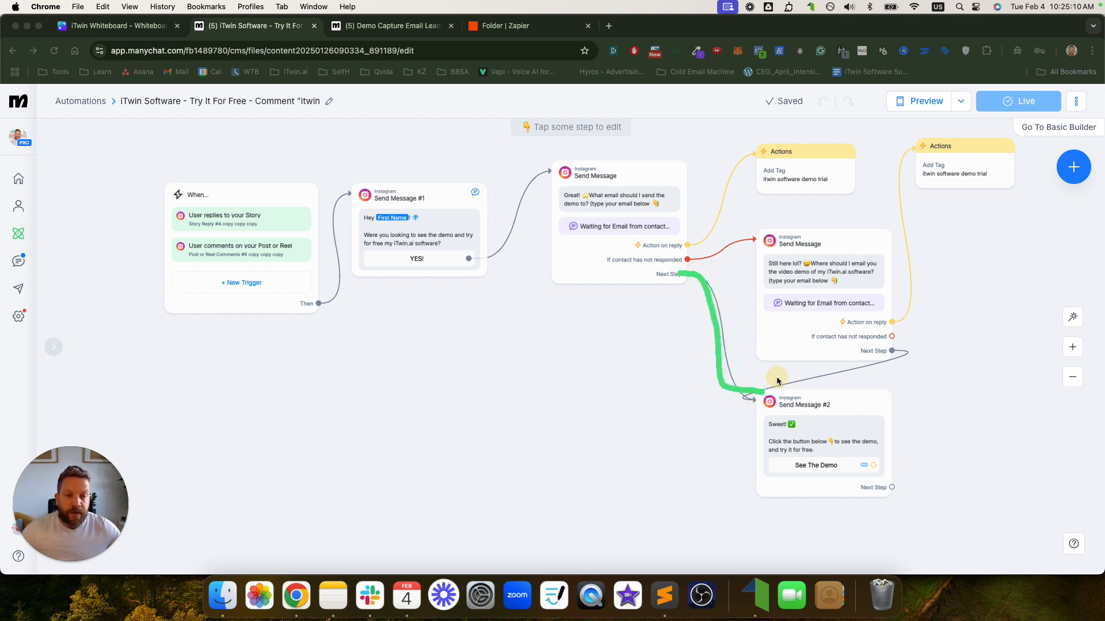
{"action": "left_click_drag", "start_coordinate": [767, 429], "coordinate": [793, 427]}
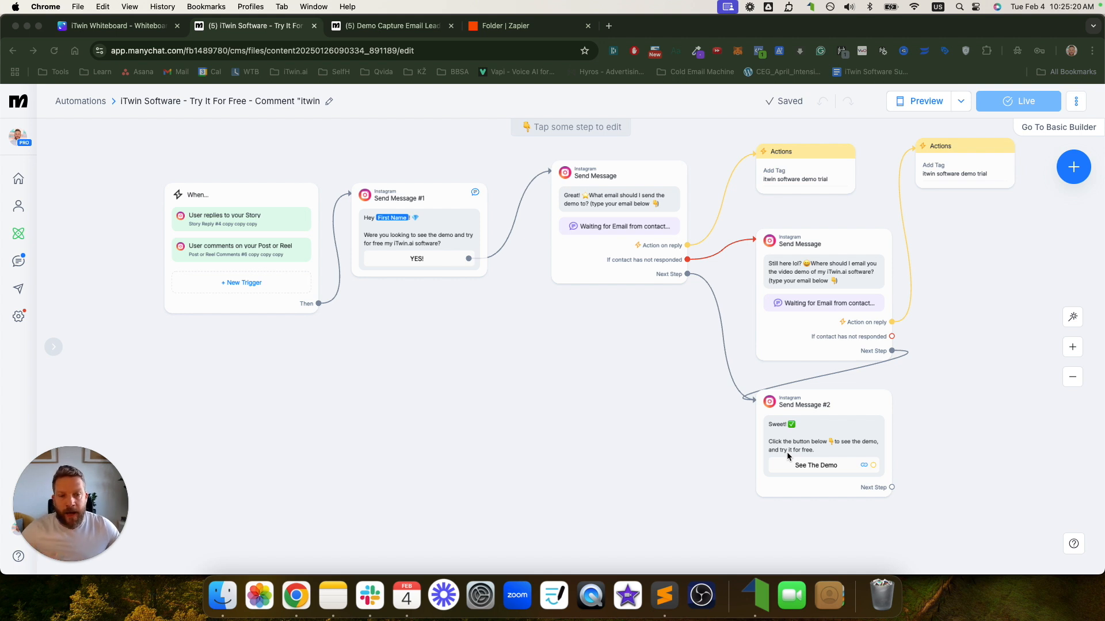
{"action": "mouse_move", "coordinate": [754, 383]}
{"action": "left_mouse_down"}
{"action": "mouse_move", "coordinate": [814, 511]}
{"action": "mouse_move", "coordinate": [898, 500]}
{"action": "mouse_move", "coordinate": [855, 388]}
{"action": "left_mouse_up"}
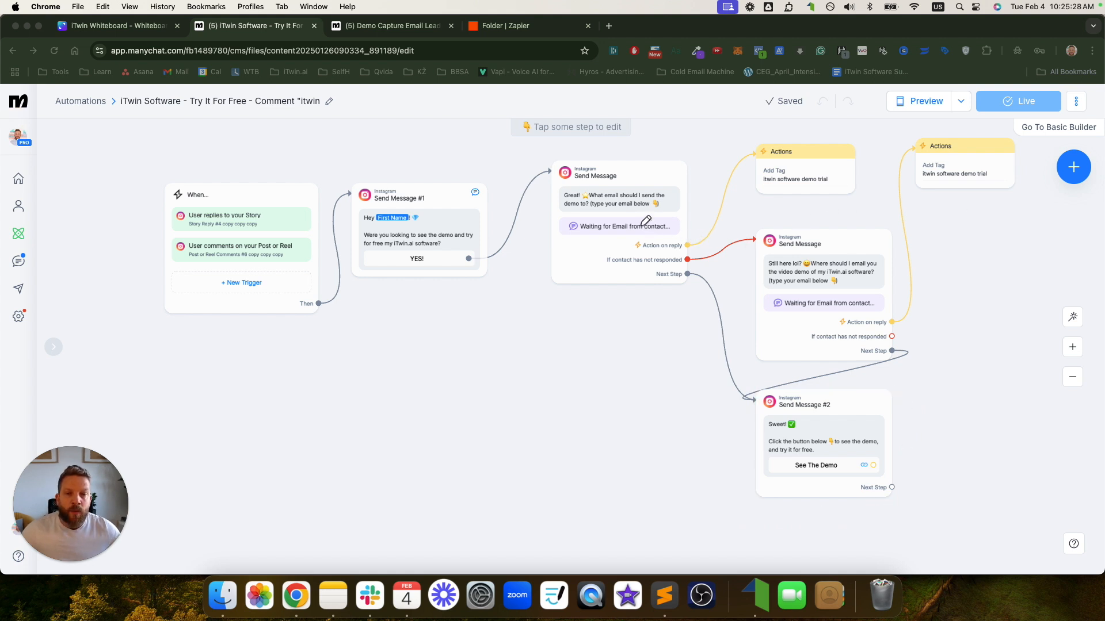
Examine the action that tags contacts "itwin software demo trial" when they reply with their email, and its hand-off to Zapier
{"action": "mouse_move", "coordinate": [596, 212]}
{"action": "left_mouse_down"}
{"action": "mouse_move", "coordinate": [676, 227]}
{"action": "mouse_move", "coordinate": [691, 246]}
{"action": "mouse_move", "coordinate": [749, 178]}
{"action": "mouse_move", "coordinate": [749, 151]}
{"action": "mouse_move", "coordinate": [750, 186]}
{"action": "mouse_move", "coordinate": [845, 191]}
{"action": "mouse_move", "coordinate": [867, 138]}
{"action": "mouse_move", "coordinate": [787, 131]}
{"action": "left_mouse_up"}
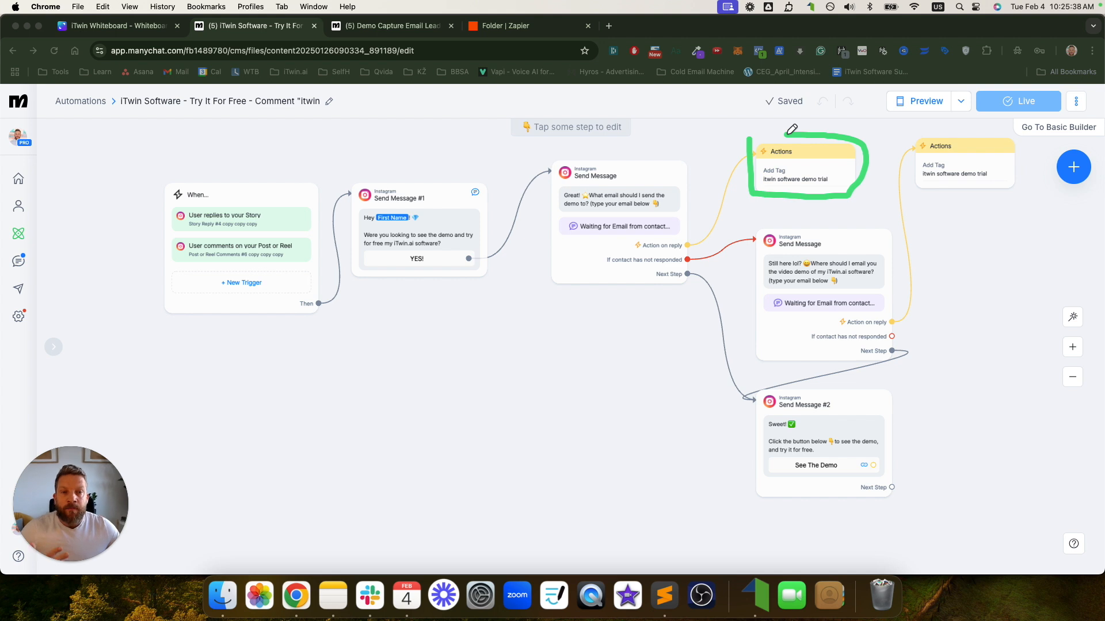
{"action": "left_click_drag", "start_coordinate": [761, 187], "coordinate": [837, 189]}
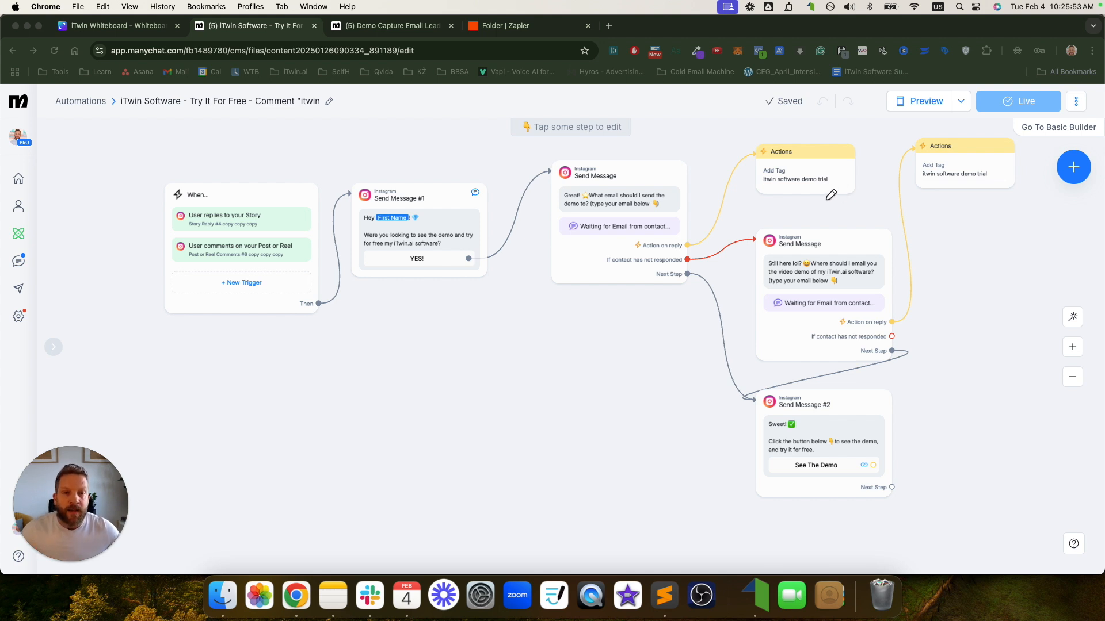
{"action": "left_click_drag", "start_coordinate": [762, 188], "coordinate": [829, 186]}
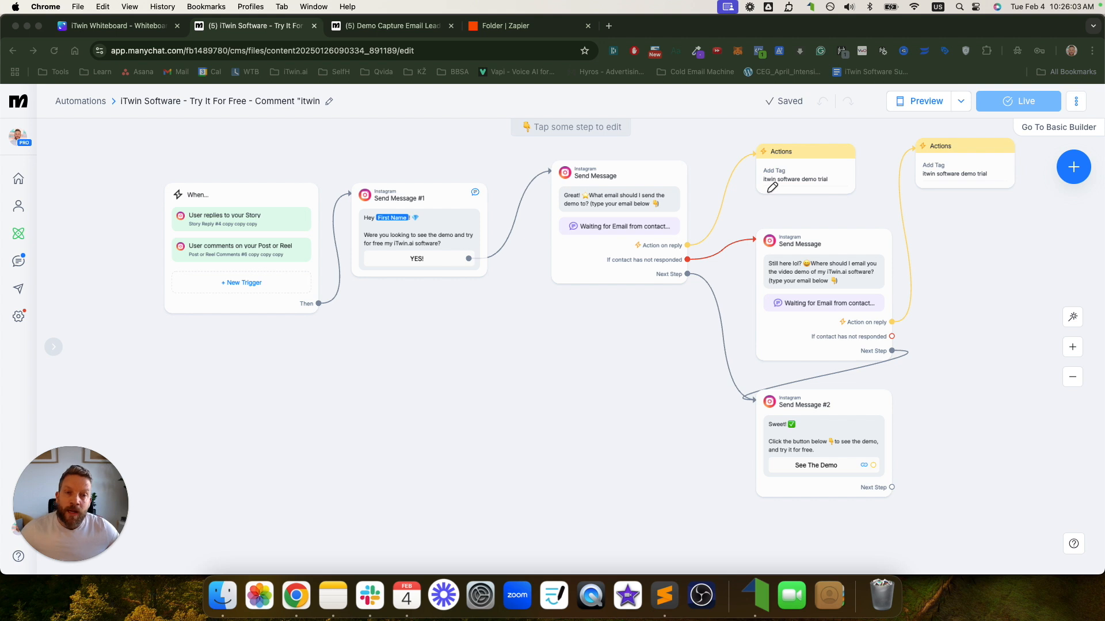
{"action": "left_click_drag", "start_coordinate": [762, 191], "coordinate": [814, 191]}
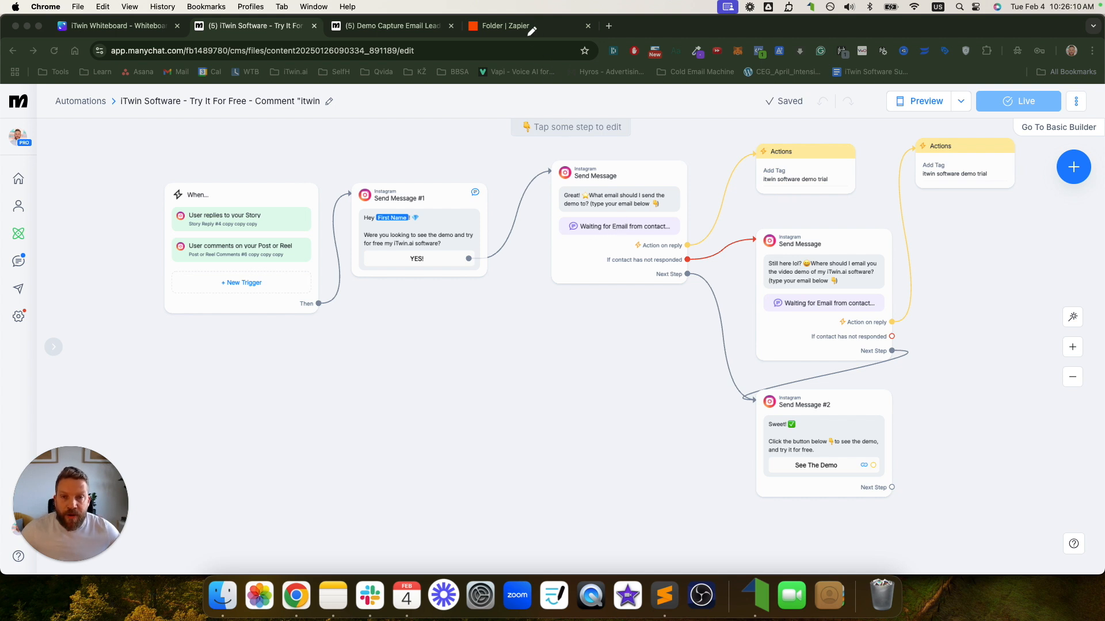
{"action": "left_click_drag", "start_coordinate": [503, 15], "coordinate": [509, 30]}
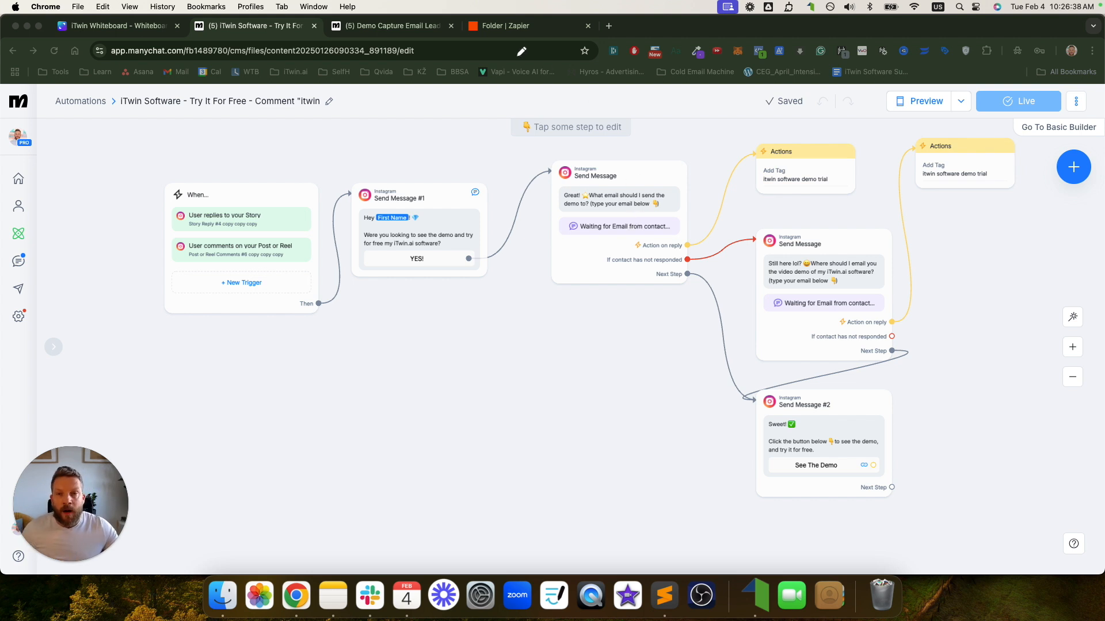
{"action": "left_click_drag", "start_coordinate": [473, 42], "coordinate": [538, 43]}
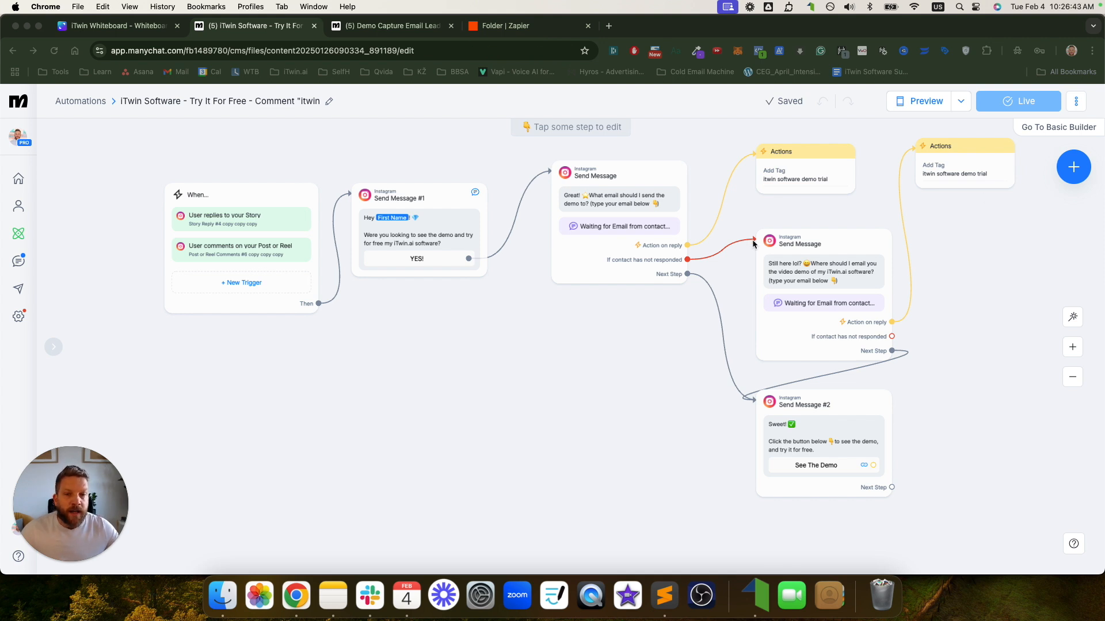
Trace the no-response branch through the follow-up email request to its tagging action and on to Send Message #2
{"action": "left_click_drag", "start_coordinate": [597, 214], "coordinate": [648, 214]}
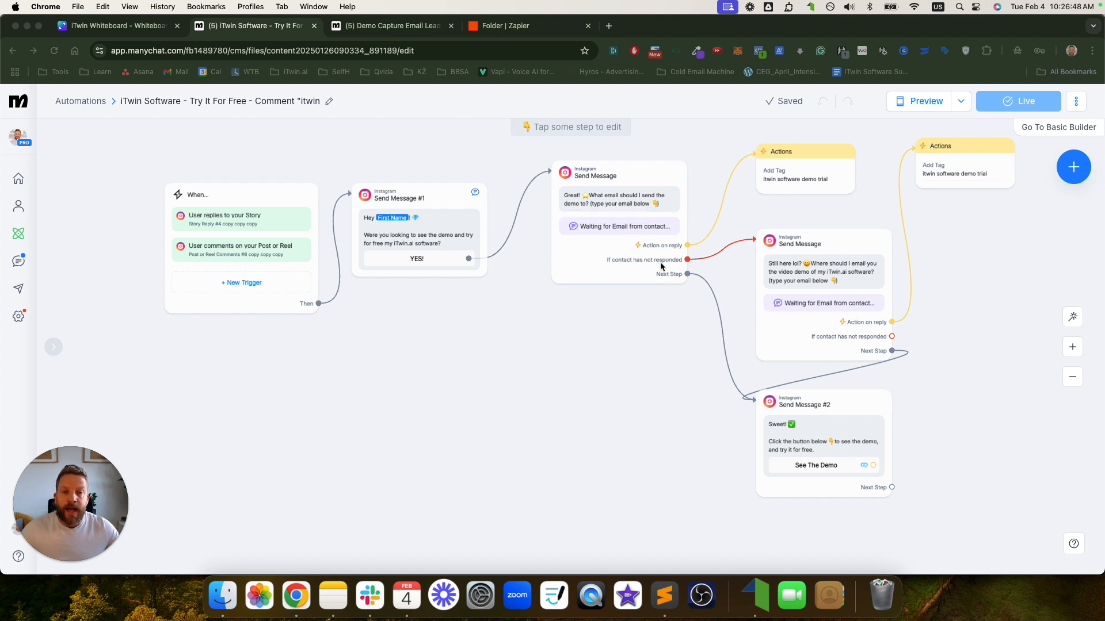
{"action": "mouse_move", "coordinate": [679, 260]}
{"action": "left_mouse_down"}
{"action": "mouse_move", "coordinate": [702, 259]}
{"action": "mouse_move", "coordinate": [749, 297]}
{"action": "mouse_move", "coordinate": [796, 366]}
{"action": "left_mouse_up"}
{"action": "mouse_move", "coordinate": [890, 361]}
{"action": "left_mouse_down"}
{"action": "mouse_move", "coordinate": [914, 358]}
{"action": "mouse_move", "coordinate": [903, 217]}
{"action": "mouse_move", "coordinate": [748, 221]}
{"action": "left_mouse_up"}
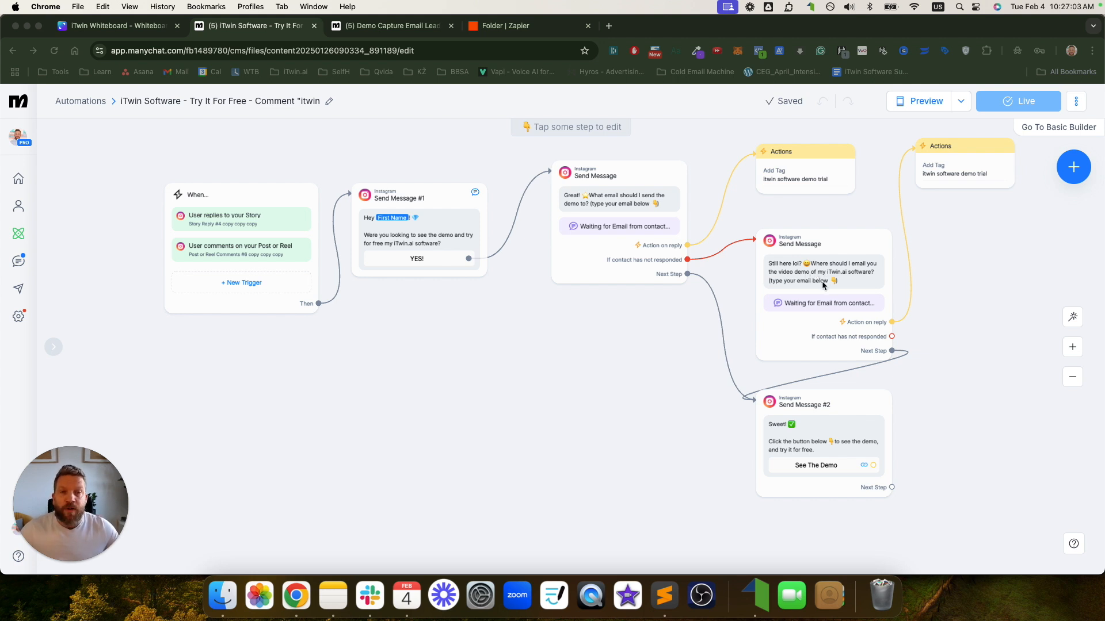
{"action": "mouse_move", "coordinate": [789, 294]}
{"action": "left_mouse_down"}
{"action": "mouse_move", "coordinate": [765, 305]}
{"action": "mouse_move", "coordinate": [846, 315]}
{"action": "mouse_move", "coordinate": [886, 290]}
{"action": "mouse_move", "coordinate": [883, 321]}
{"action": "mouse_move", "coordinate": [924, 141]}
{"action": "left_mouse_up"}
{"action": "mouse_move", "coordinate": [892, 345]}
{"action": "left_mouse_down"}
{"action": "mouse_move", "coordinate": [900, 357]}
{"action": "mouse_move", "coordinate": [775, 382]}
{"action": "mouse_move", "coordinate": [748, 402]}
{"action": "left_mouse_up"}
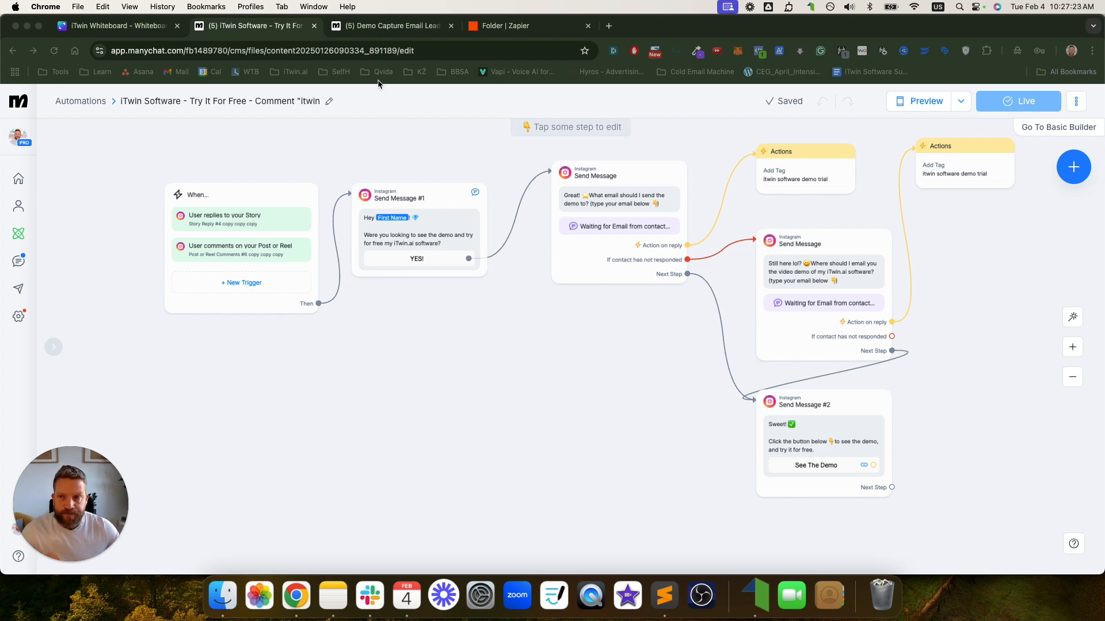
Switch to the iTwin Whiteboard in Canva and activate the purple marker for freehand drawing
{"action": "left_click", "coordinate": [148, 28]}
{"action": "left_click", "coordinate": [21, 305]}
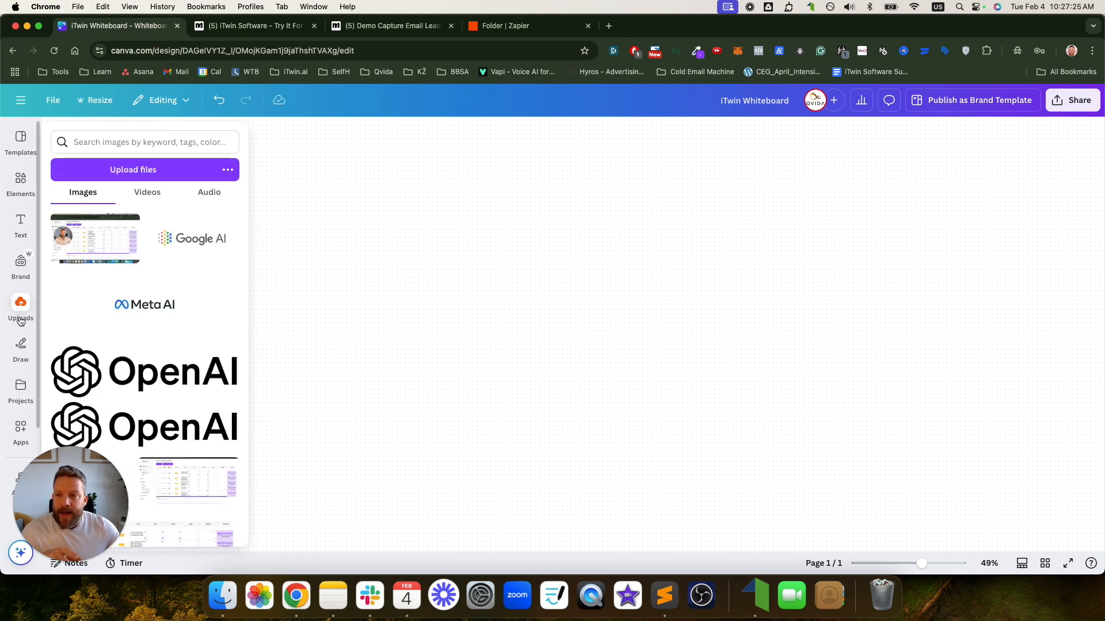
{"action": "left_click", "coordinate": [21, 345]}
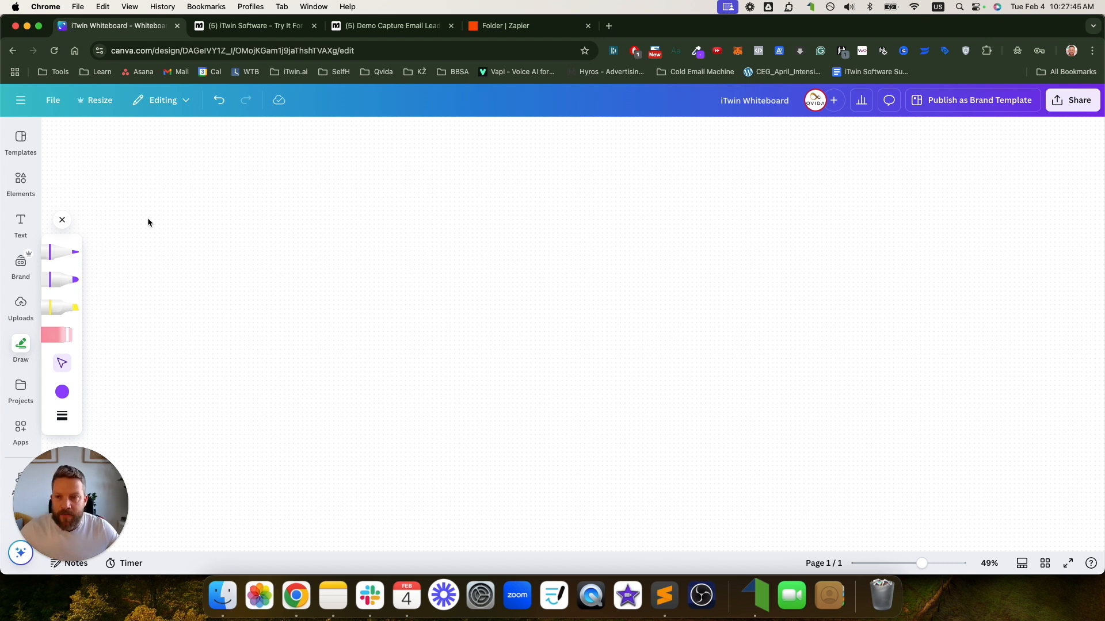
{"action": "mouse_move", "coordinate": [123, 147]}
{"action": "left_mouse_down"}
{"action": "mouse_move", "coordinate": [123, 221]}
{"action": "mouse_move", "coordinate": [197, 263]}
{"action": "left_mouse_up"}
{"action": "left_click", "coordinate": [87, 280]}
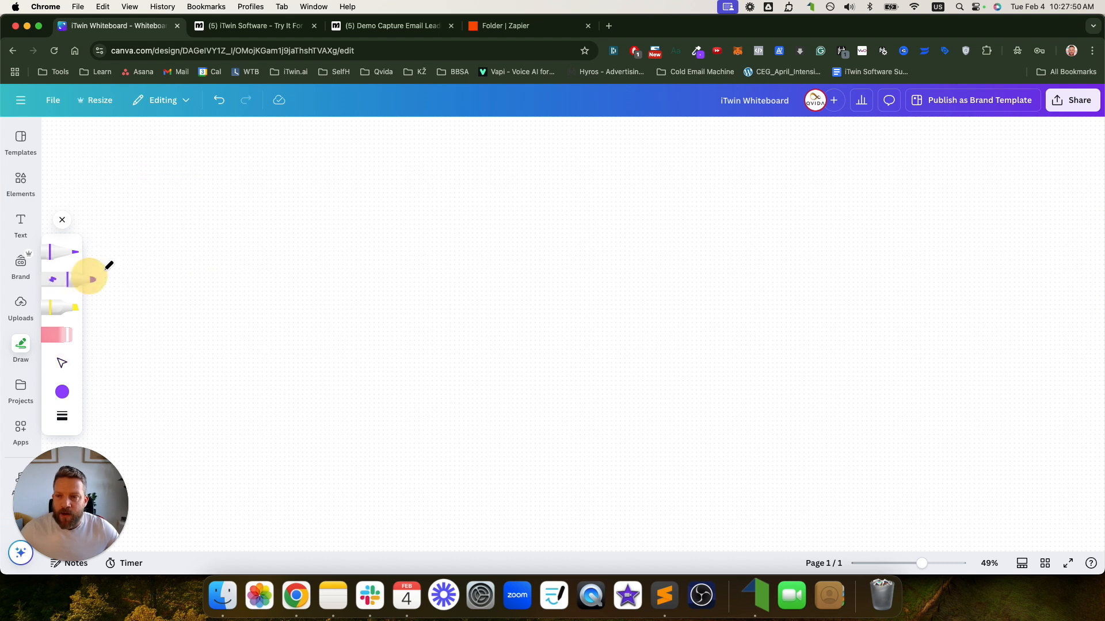
Sketch four rough boxes in a two-by-two arrangement on the empty whiteboard
{"action": "mouse_move", "coordinate": [126, 154]}
{"action": "left_mouse_down"}
{"action": "mouse_move", "coordinate": [128, 253]}
{"action": "mouse_move", "coordinate": [199, 176]}
{"action": "mouse_move", "coordinate": [132, 152]}
{"action": "left_mouse_up"}
{"action": "mouse_move", "coordinate": [130, 280]}
{"action": "left_mouse_down"}
{"action": "mouse_move", "coordinate": [133, 350]}
{"action": "mouse_move", "coordinate": [187, 364]}
{"action": "mouse_move", "coordinate": [130, 281]}
{"action": "left_mouse_up"}
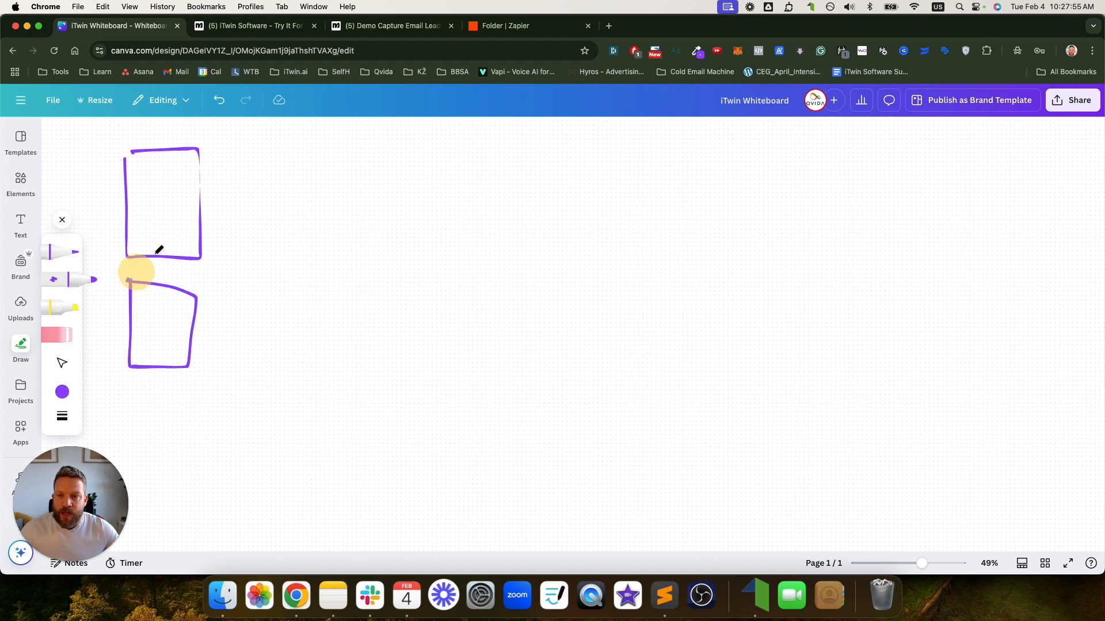
{"action": "mouse_move", "coordinate": [208, 150]}
{"action": "left_mouse_down"}
{"action": "mouse_move", "coordinate": [227, 247]}
{"action": "mouse_move", "coordinate": [257, 140]}
{"action": "mouse_move", "coordinate": [236, 137]}
{"action": "left_mouse_up"}
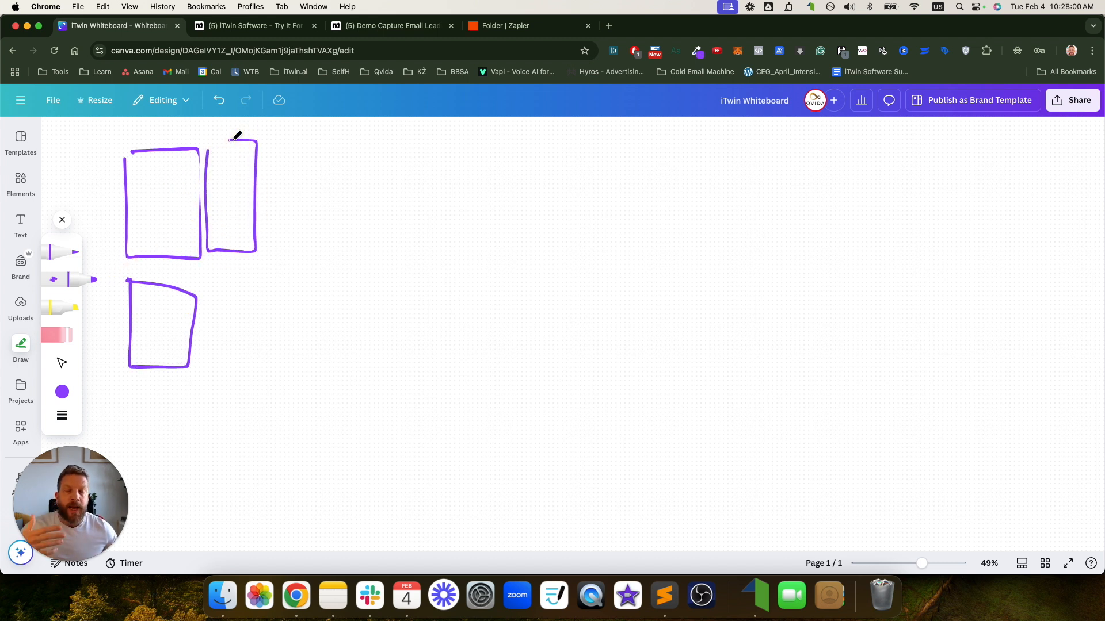
{"action": "mouse_move", "coordinate": [217, 278]}
{"action": "left_mouse_down"}
{"action": "mouse_move", "coordinate": [217, 339]}
{"action": "mouse_move", "coordinate": [237, 377]}
{"action": "mouse_move", "coordinate": [282, 357]}
{"action": "mouse_move", "coordinate": [260, 282]}
{"action": "left_mouse_up"}
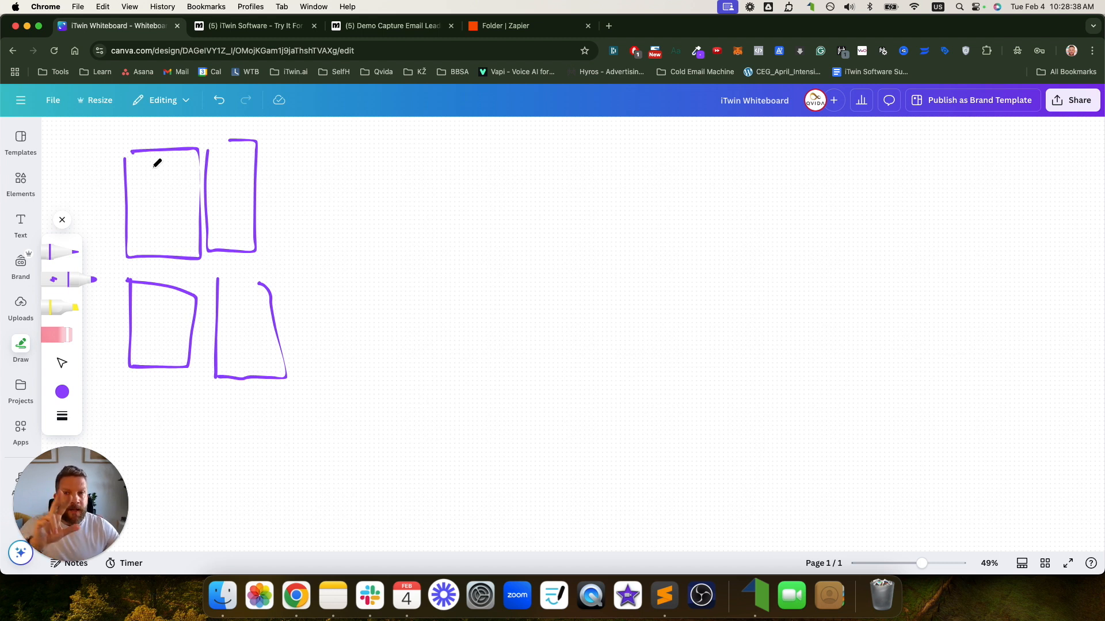
Draw short horizontal strokes as text lines inside each of the four boxes
{"action": "left_click_drag", "start_coordinate": [137, 168], "coordinate": [196, 166]}
{"action": "left_click_drag", "start_coordinate": [135, 197], "coordinate": [173, 196]}
{"action": "left_click_drag", "start_coordinate": [137, 232], "coordinate": [177, 233]}
{"action": "left_click_drag", "start_coordinate": [136, 302], "coordinate": [170, 304]}
{"action": "left_click", "coordinate": [153, 325]}
{"action": "left_click_drag", "start_coordinate": [140, 347], "coordinate": [166, 348]}
{"action": "left_click_drag", "start_coordinate": [212, 162], "coordinate": [234, 163]}
{"action": "mouse_move", "coordinate": [214, 202]}
{"action": "left_mouse_down"}
{"action": "mouse_move", "coordinate": [230, 202]}
{"action": "mouse_move", "coordinate": [231, 235]}
{"action": "left_mouse_up"}
{"action": "left_click", "coordinate": [228, 305]}
{"action": "mouse_move", "coordinate": [229, 305]}
{"action": "left_mouse_down"}
{"action": "mouse_move", "coordinate": [242, 306]}
{"action": "mouse_move", "coordinate": [248, 327]}
{"action": "left_mouse_up"}
{"action": "left_click_drag", "start_coordinate": [231, 364], "coordinate": [250, 364]}
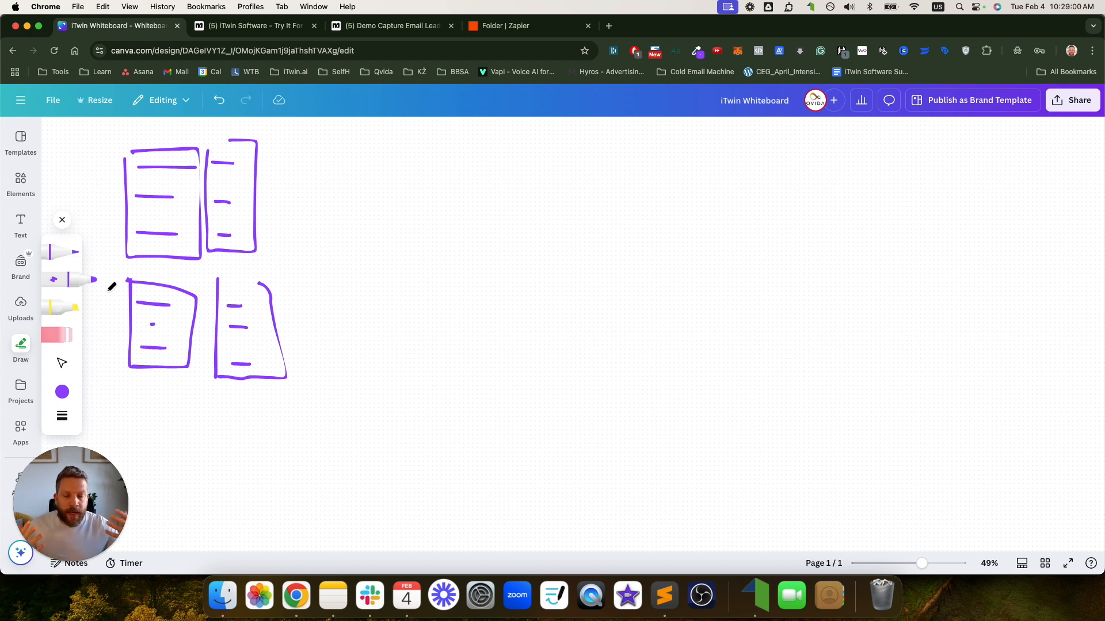
Retrace the outline of the second box in the top row and add a stack of lines with an arrow leading away
{"action": "mouse_move", "coordinate": [209, 141]}
{"action": "left_mouse_down"}
{"action": "mouse_move", "coordinate": [224, 249]}
{"action": "mouse_move", "coordinate": [267, 178]}
{"action": "mouse_move", "coordinate": [238, 137]}
{"action": "mouse_move", "coordinate": [210, 138]}
{"action": "mouse_move", "coordinate": [208, 229]}
{"action": "mouse_move", "coordinate": [237, 247]}
{"action": "mouse_move", "coordinate": [269, 132]}
{"action": "left_mouse_up"}
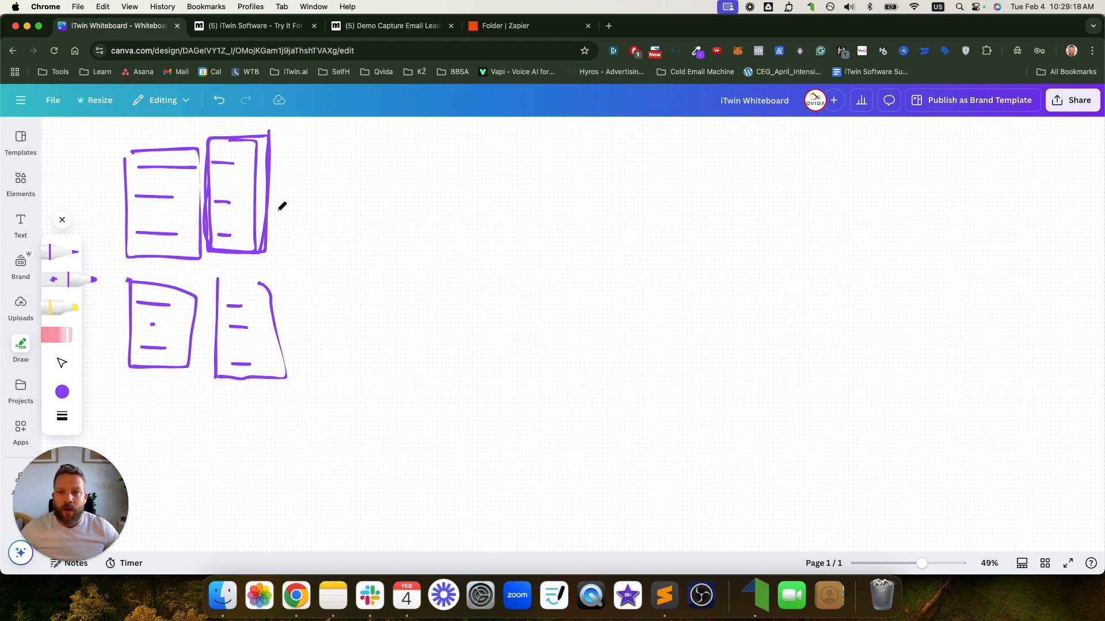
{"action": "mouse_move", "coordinate": [273, 243]}
{"action": "left_mouse_down"}
{"action": "mouse_move", "coordinate": [326, 243]}
{"action": "mouse_move", "coordinate": [332, 253]}
{"action": "mouse_move", "coordinate": [301, 262]}
{"action": "mouse_move", "coordinate": [334, 261]}
{"action": "mouse_move", "coordinate": [318, 273]}
{"action": "mouse_move", "coordinate": [336, 286]}
{"action": "left_mouse_up"}
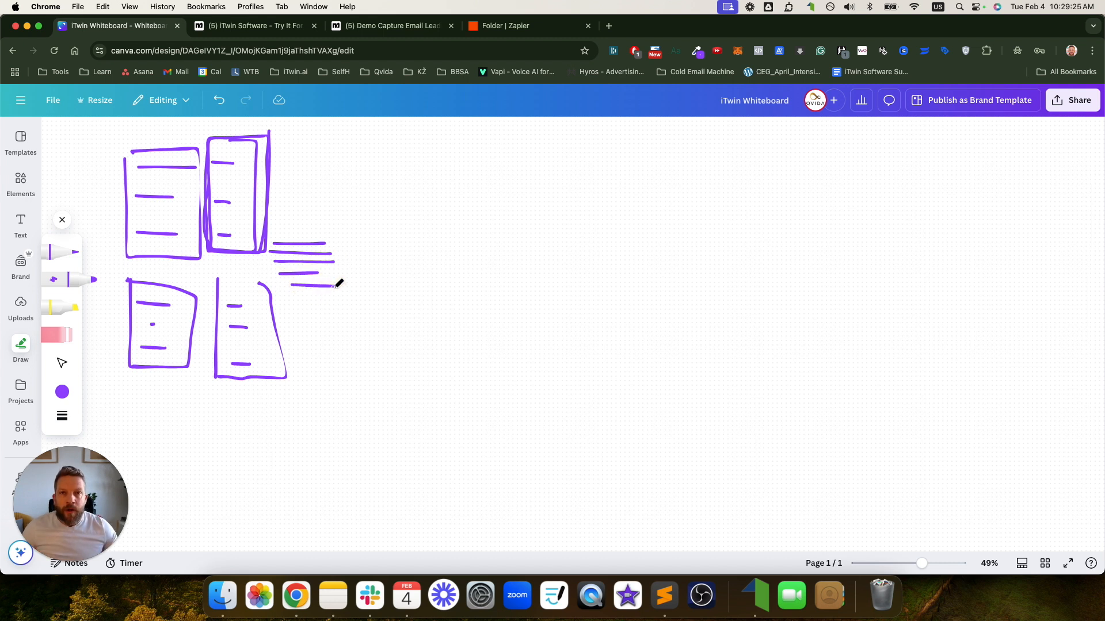
{"action": "left_click_drag", "start_coordinate": [359, 260], "coordinate": [406, 259]}
{"action": "left_click_drag", "start_coordinate": [391, 252], "coordinate": [397, 267]}
Sketch a circled lightning bolt after the arrow, connected by a line to a tall page filled with horizontal text lines
{"action": "mouse_move", "coordinate": [488, 232]}
{"action": "left_mouse_down"}
{"action": "mouse_move", "coordinate": [456, 271]}
{"action": "mouse_move", "coordinate": [496, 233]}
{"action": "mouse_move", "coordinate": [473, 259]}
{"action": "mouse_move", "coordinate": [481, 275]}
{"action": "mouse_move", "coordinate": [722, 232]}
{"action": "left_mouse_up"}
{"action": "left_click_drag", "start_coordinate": [630, 252], "coordinate": [702, 253]}
{"action": "left_click_drag", "start_coordinate": [650, 270], "coordinate": [715, 270]}
{"action": "mouse_move", "coordinate": [656, 283]}
{"action": "left_mouse_down"}
{"action": "mouse_move", "coordinate": [739, 285]}
{"action": "mouse_move", "coordinate": [709, 296]}
{"action": "left_mouse_up"}
{"action": "left_click_drag", "start_coordinate": [638, 311], "coordinate": [708, 318]}
{"action": "left_click_drag", "start_coordinate": [619, 343], "coordinate": [721, 352]}
{"action": "left_click_drag", "start_coordinate": [618, 384], "coordinate": [706, 385]}
{"action": "left_click_drag", "start_coordinate": [584, 409], "coordinate": [703, 419]}
{"action": "mouse_move", "coordinate": [594, 236]}
{"action": "left_mouse_down"}
{"action": "mouse_move", "coordinate": [679, 491]}
{"action": "mouse_move", "coordinate": [789, 219]}
{"action": "mouse_move", "coordinate": [669, 206]}
{"action": "left_mouse_up"}
Draw overlapping circles with a curved line leading out of the page, and frame the four boxes with one large rectangle
{"action": "mouse_move", "coordinate": [752, 348]}
{"action": "left_mouse_down"}
{"action": "mouse_move", "coordinate": [740, 352]}
{"action": "mouse_move", "coordinate": [761, 339]}
{"action": "mouse_move", "coordinate": [759, 348]}
{"action": "left_mouse_up"}
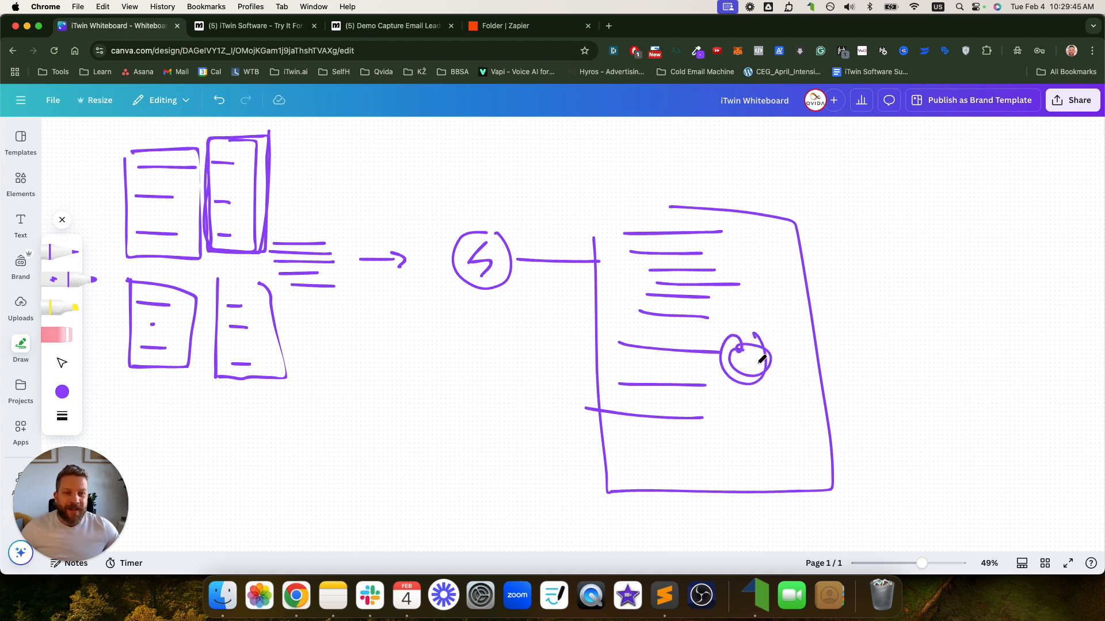
{"action": "mouse_move", "coordinate": [785, 357]}
{"action": "left_mouse_down"}
{"action": "mouse_move", "coordinate": [798, 372]}
{"action": "mouse_move", "coordinate": [844, 264]}
{"action": "mouse_move", "coordinate": [879, 239]}
{"action": "left_mouse_up"}
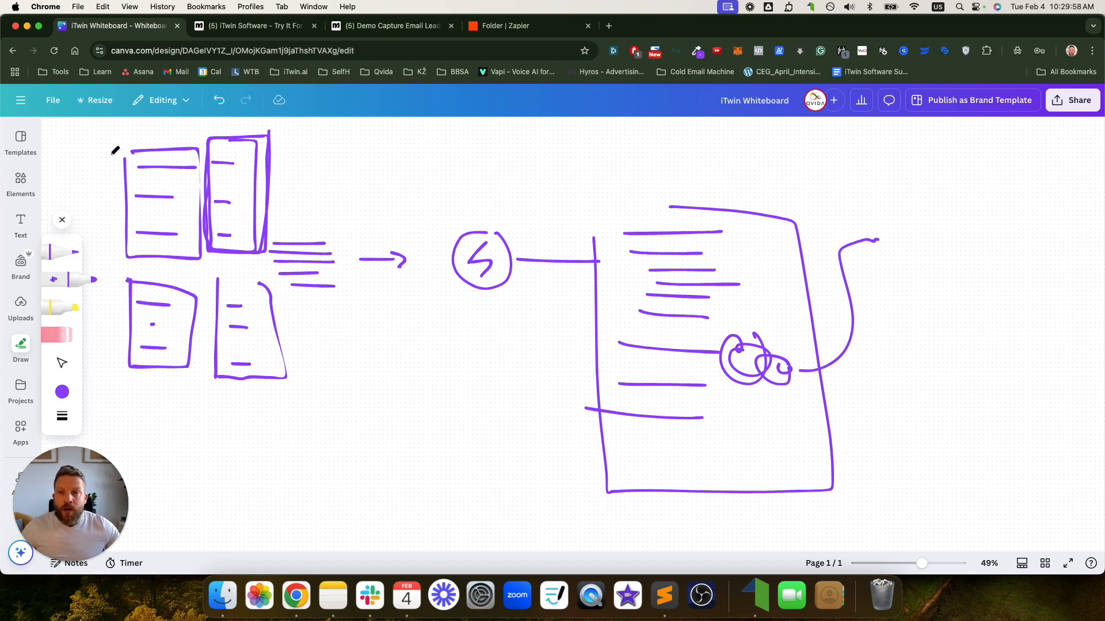
{"action": "mouse_move", "coordinate": [108, 141]}
{"action": "left_mouse_down"}
{"action": "mouse_move", "coordinate": [116, 382]}
{"action": "mouse_move", "coordinate": [319, 398]}
{"action": "mouse_move", "coordinate": [316, 148]}
{"action": "mouse_move", "coordinate": [231, 122]}
{"action": "mouse_move", "coordinate": [113, 122]}
{"action": "left_mouse_up"}
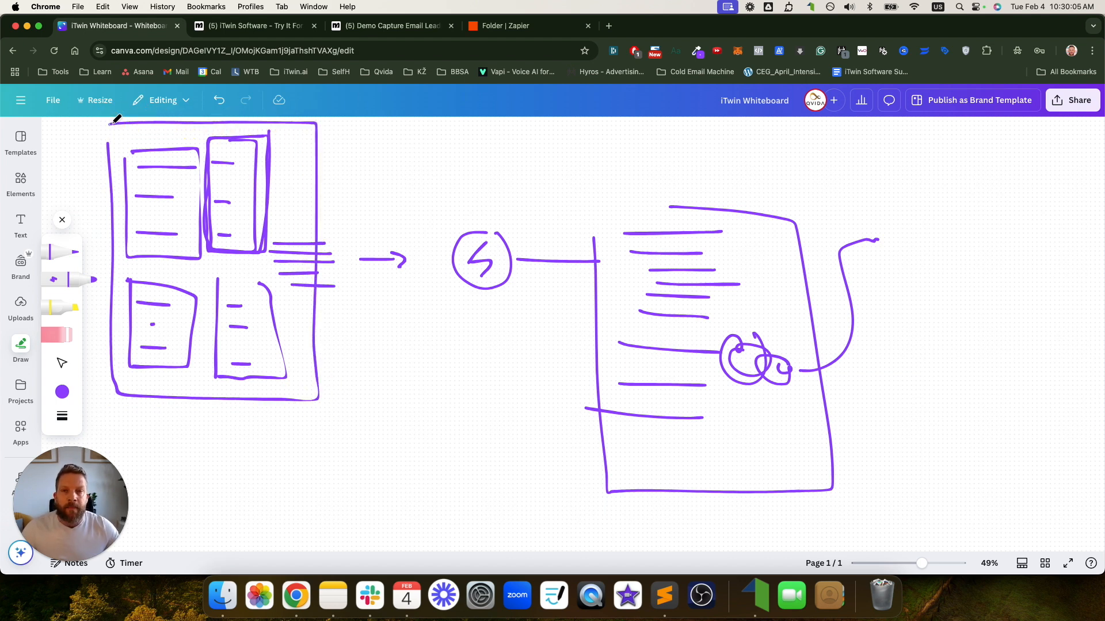
Retrace the large frame around the four boxes, and delete every drawing from the whiteboard
{"action": "mouse_move", "coordinate": [106, 125]}
{"action": "left_mouse_down"}
{"action": "mouse_move", "coordinate": [99, 247]}
{"action": "mouse_move", "coordinate": [115, 395]}
{"action": "mouse_move", "coordinate": [336, 401]}
{"action": "mouse_move", "coordinate": [321, 124]}
{"action": "mouse_move", "coordinate": [111, 122]}
{"action": "left_mouse_up"}
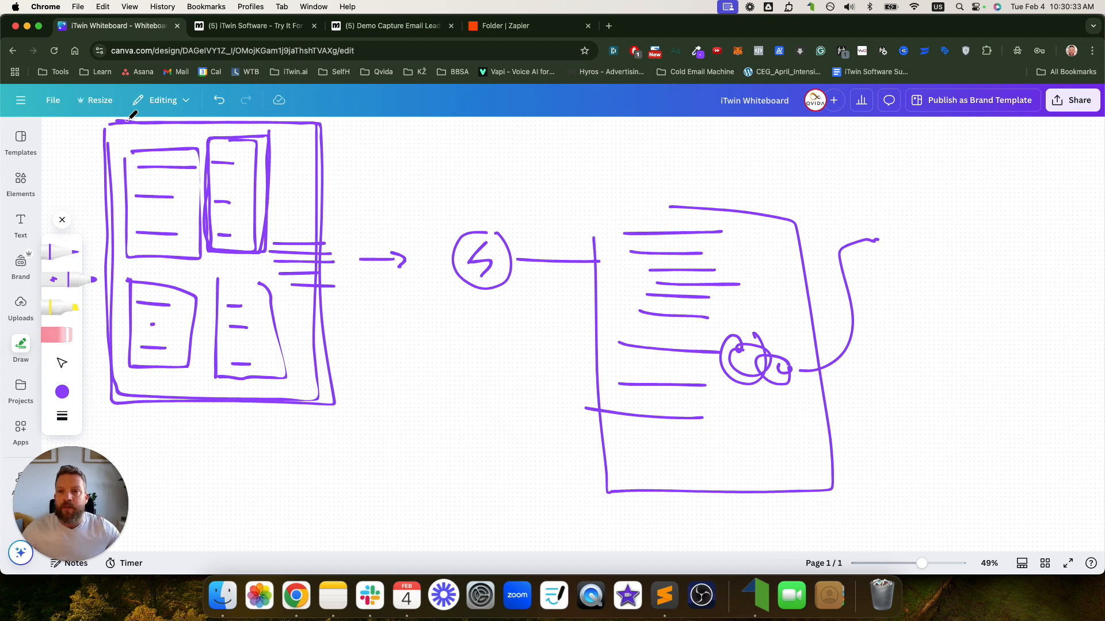
{"action": "left_click", "coordinate": [62, 220]}
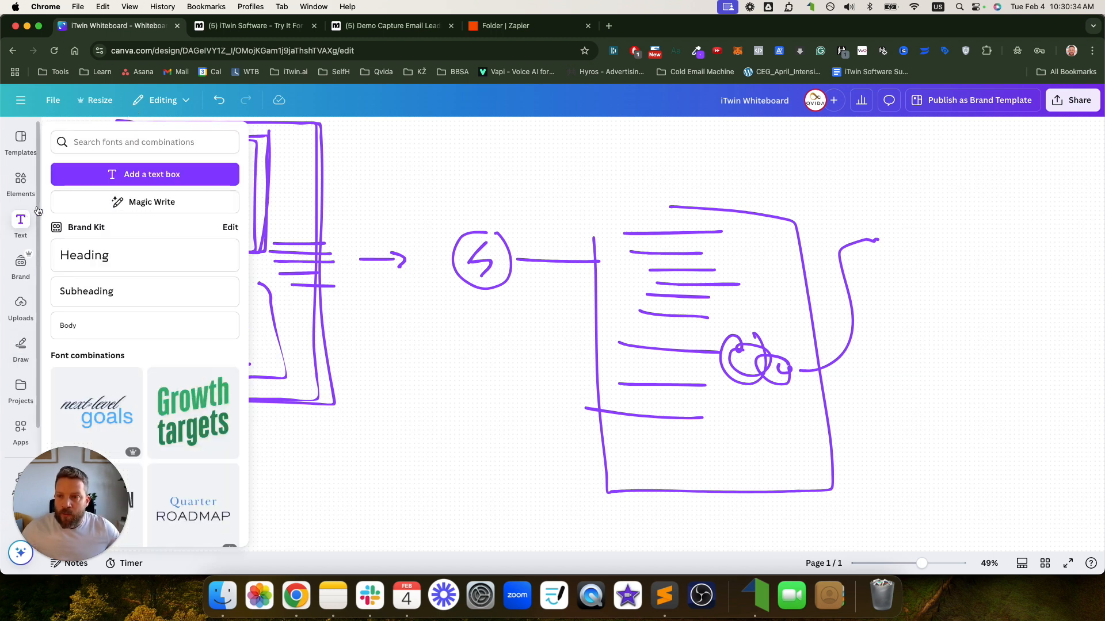
{"action": "left_click", "coordinate": [401, 210]}
{"action": "key", "text": "super+a"}
{"action": "key", "text": "BackSpace"}
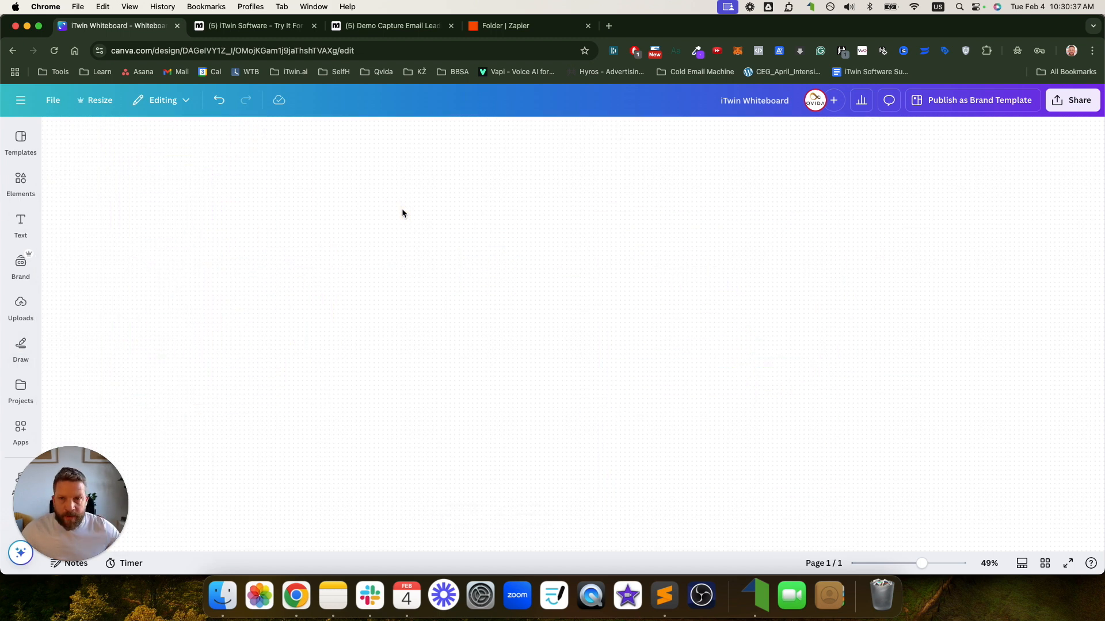
Switch to the Demo Capture Email Leads automation in Manychat and add the Instagram trigger "User comments on your Post or Reel"
{"action": "left_click", "coordinate": [291, 33]}
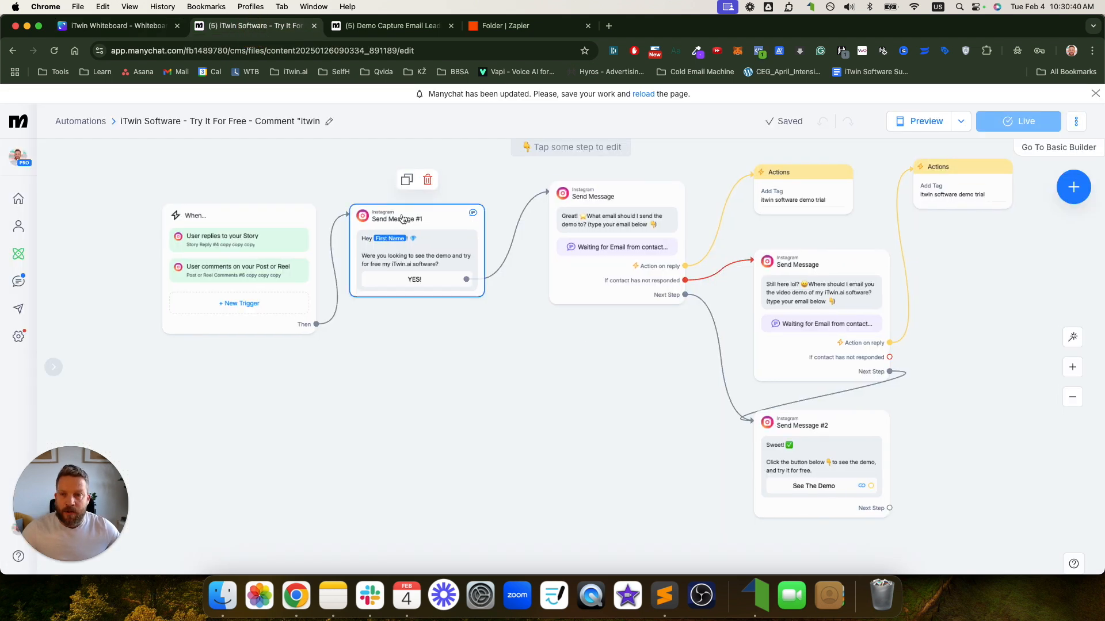
{"action": "left_click", "coordinate": [404, 28]}
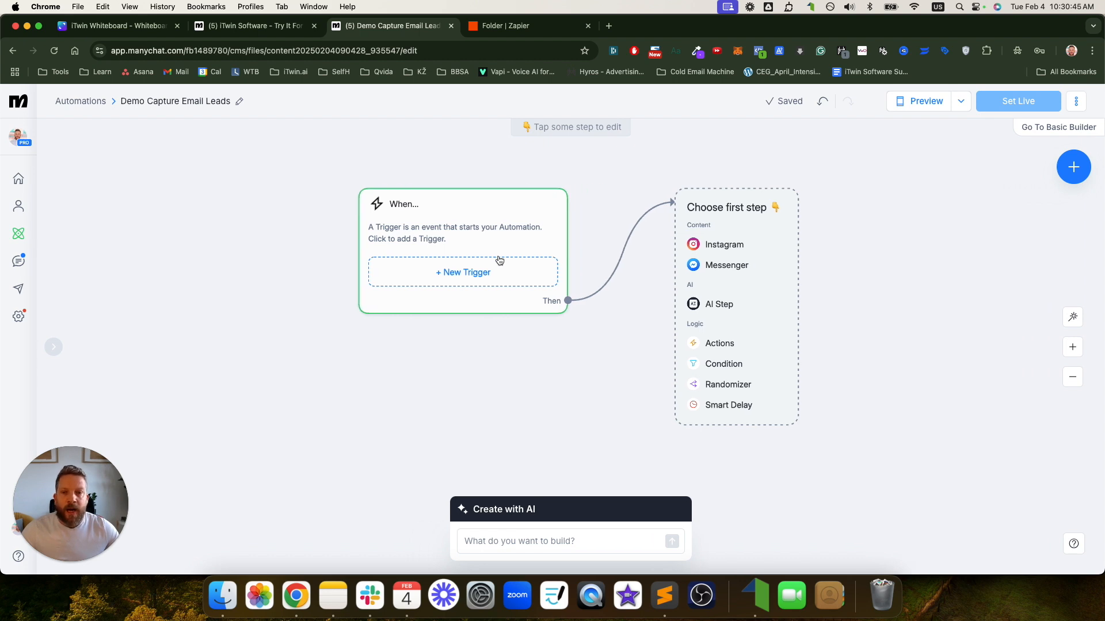
{"action": "left_click", "coordinate": [482, 270]}
{"action": "left_click", "coordinate": [537, 206]}
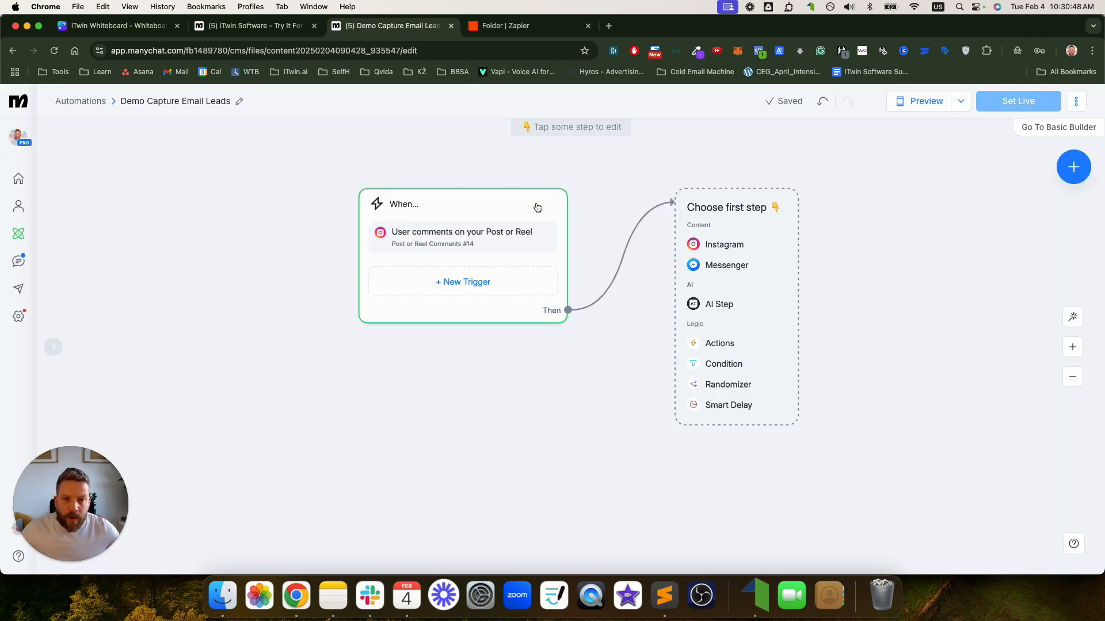
{"action": "left_click", "coordinate": [466, 239]}
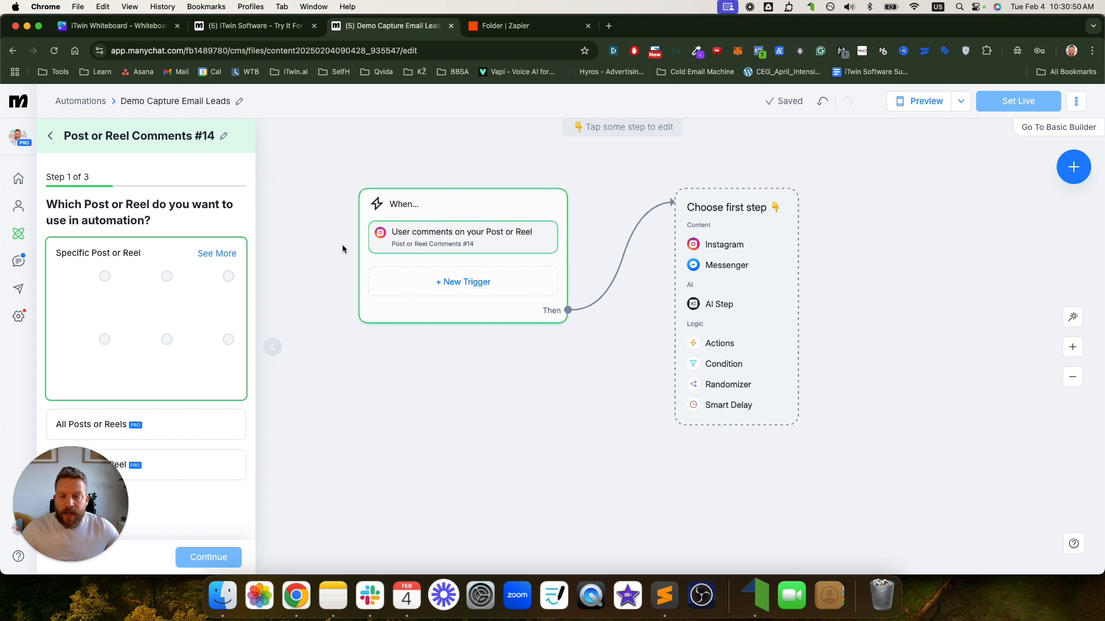
{"action": "left_click", "coordinate": [279, 149]}
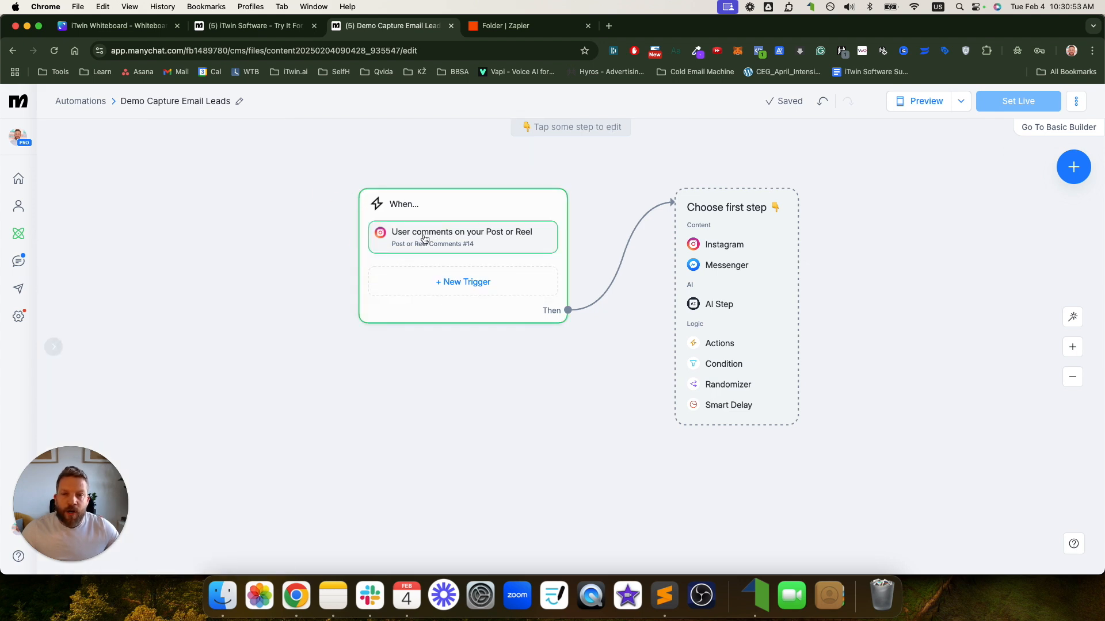
Add the Instagram trigger "User replies to your Story" and begin another trigger for "User sends a message"
{"action": "left_click", "coordinate": [461, 281]}
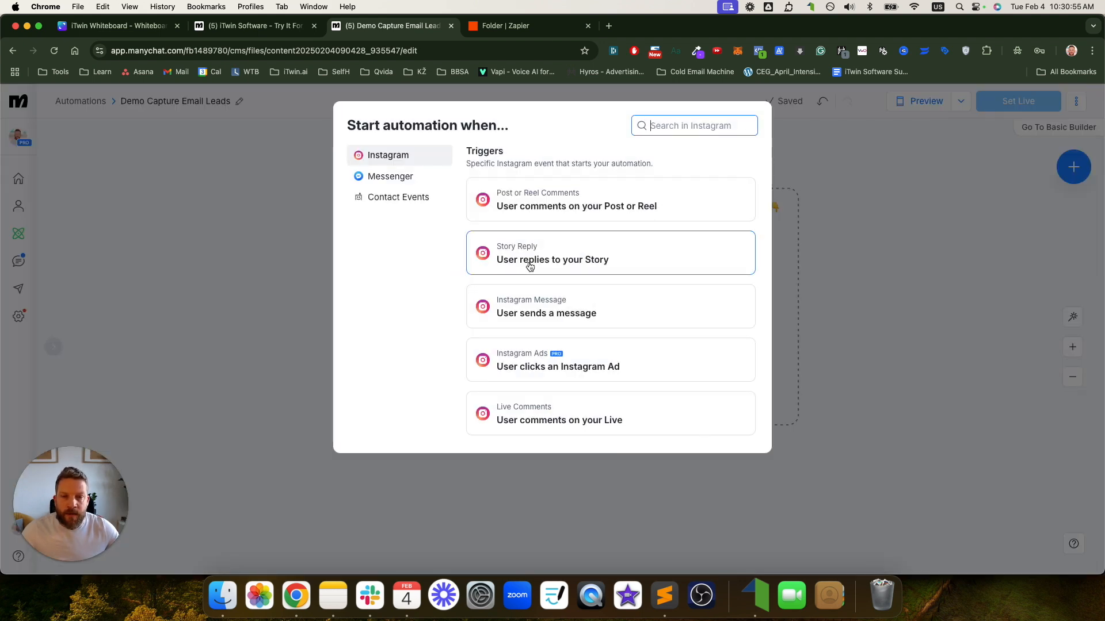
{"action": "left_click", "coordinate": [525, 268]}
{"action": "left_click", "coordinate": [519, 325]}
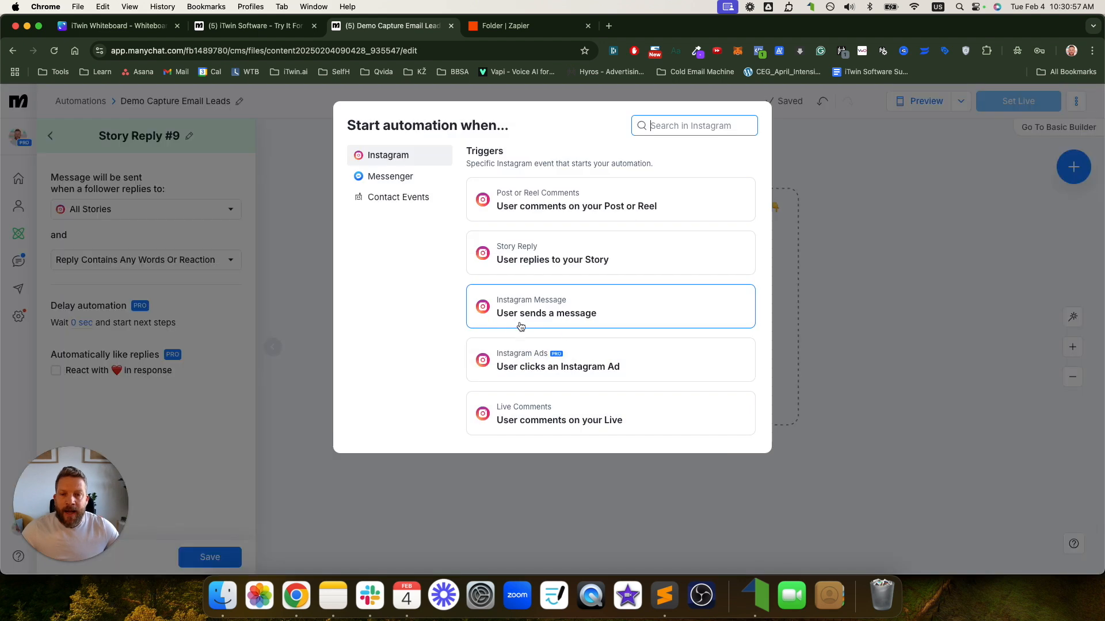
{"action": "left_click", "coordinate": [576, 320]}
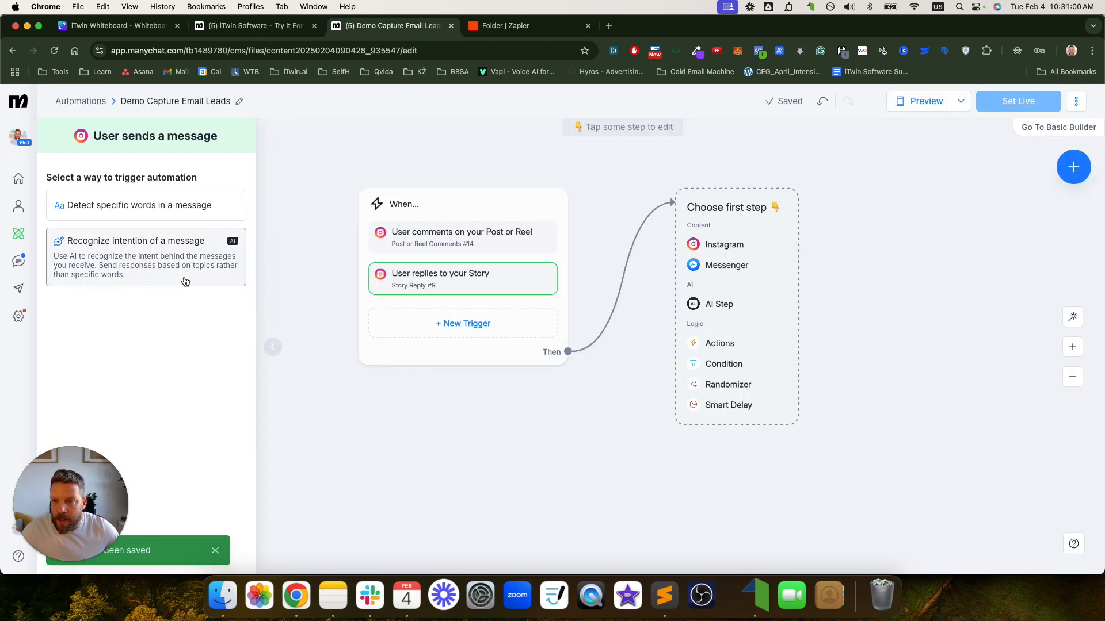
Make the message trigger detect the specific word "grow", copy that keyword, and create the trigger
{"action": "left_click", "coordinate": [137, 206]}
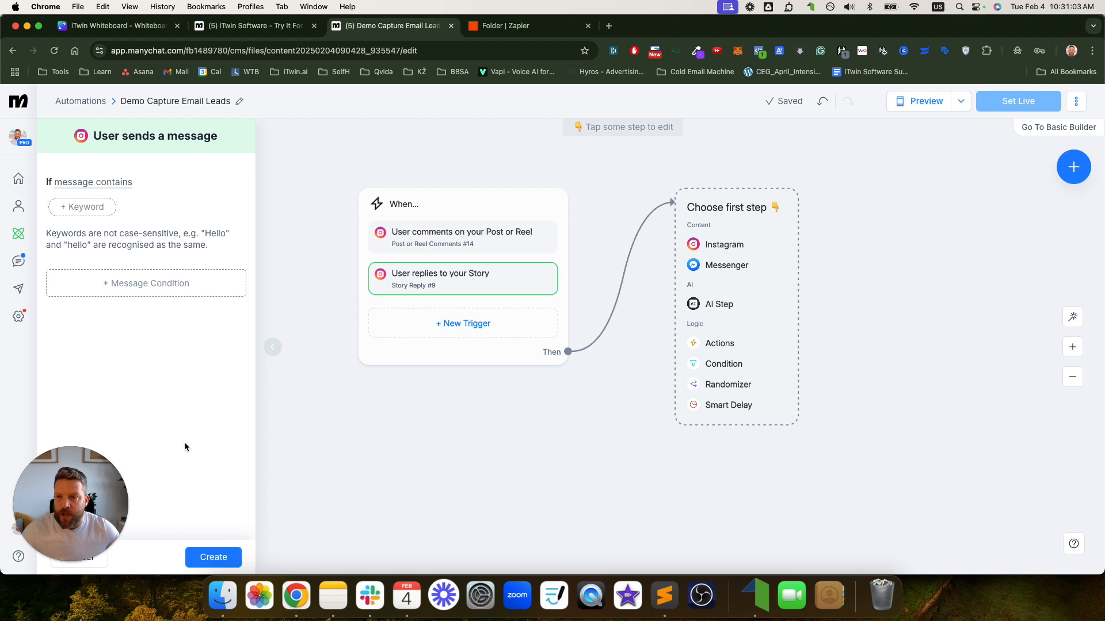
{"action": "left_click", "coordinate": [68, 208]}
{"action": "type", "text": "growt"}
{"action": "key", "text": "BackSpace"}
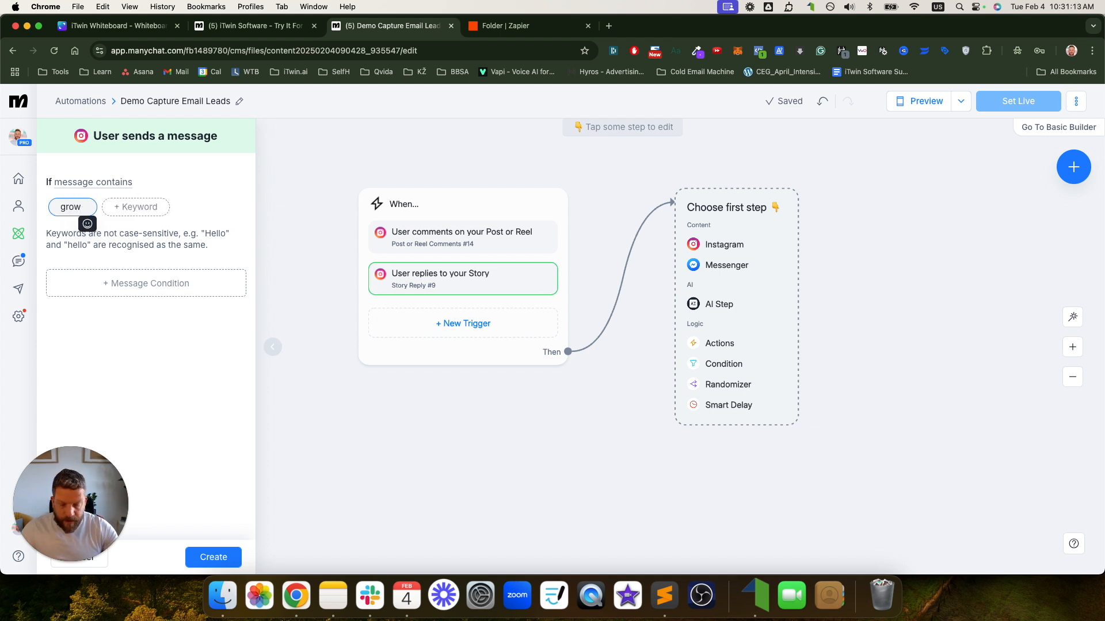
{"action": "key", "text": "super+a"}
{"action": "key", "text": "cmd+c"}
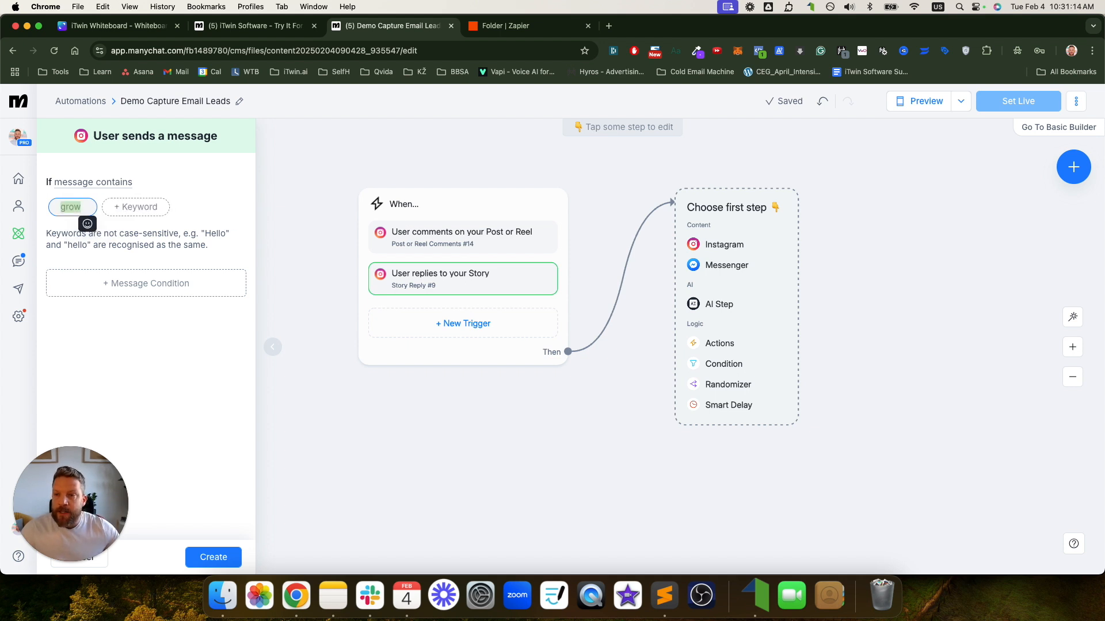
{"action": "left_click", "coordinate": [189, 180]}
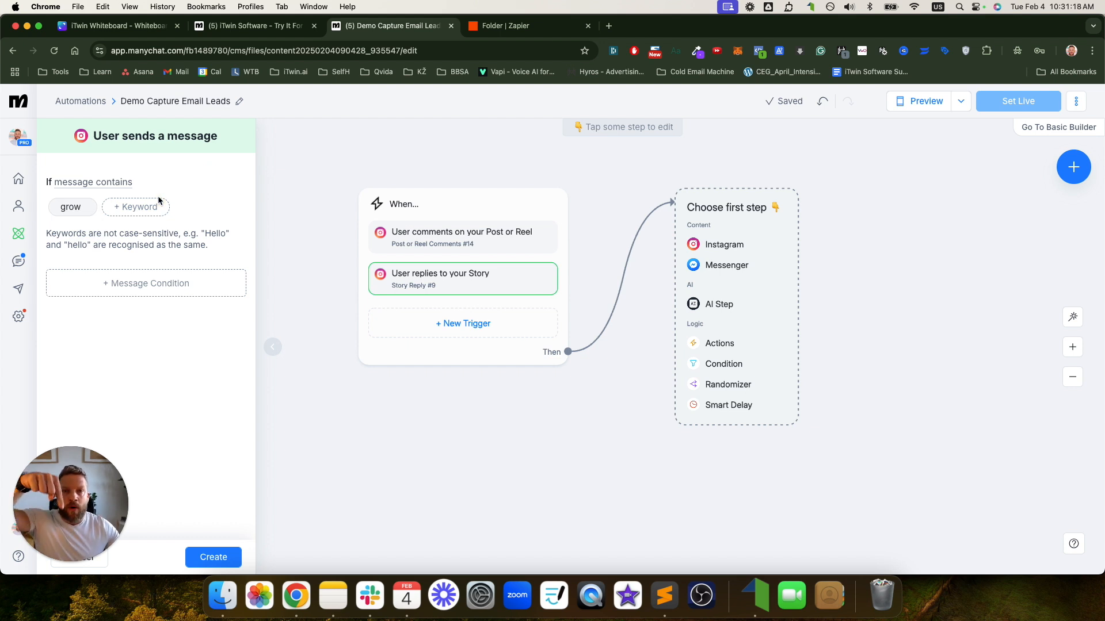
{"action": "mouse_move", "coordinate": [83, 212]}
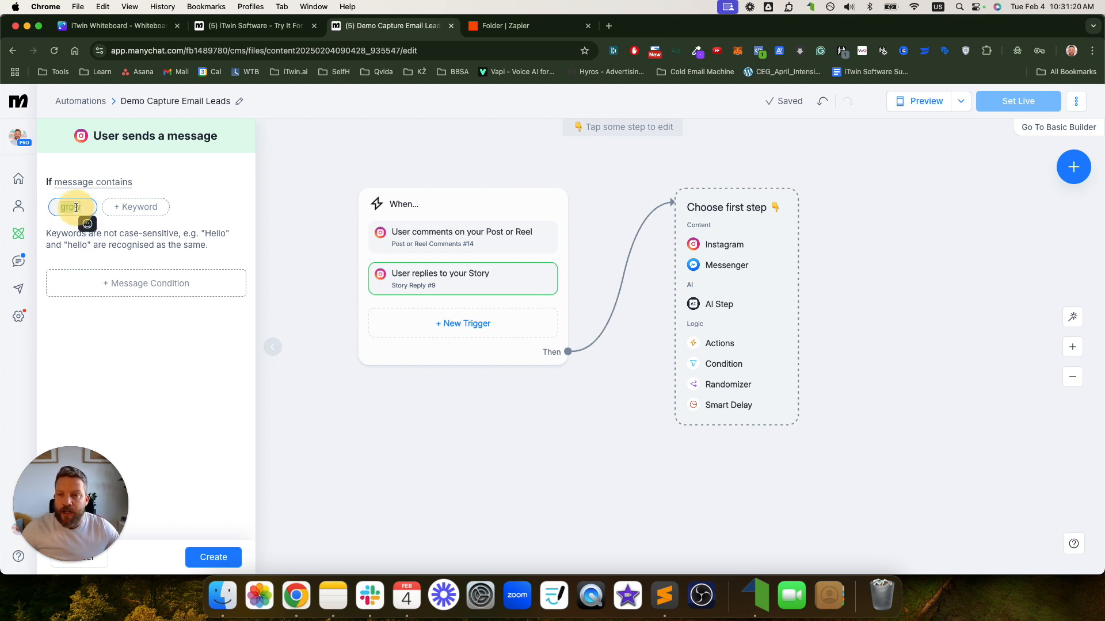
{"action": "left_click", "coordinate": [213, 557]}
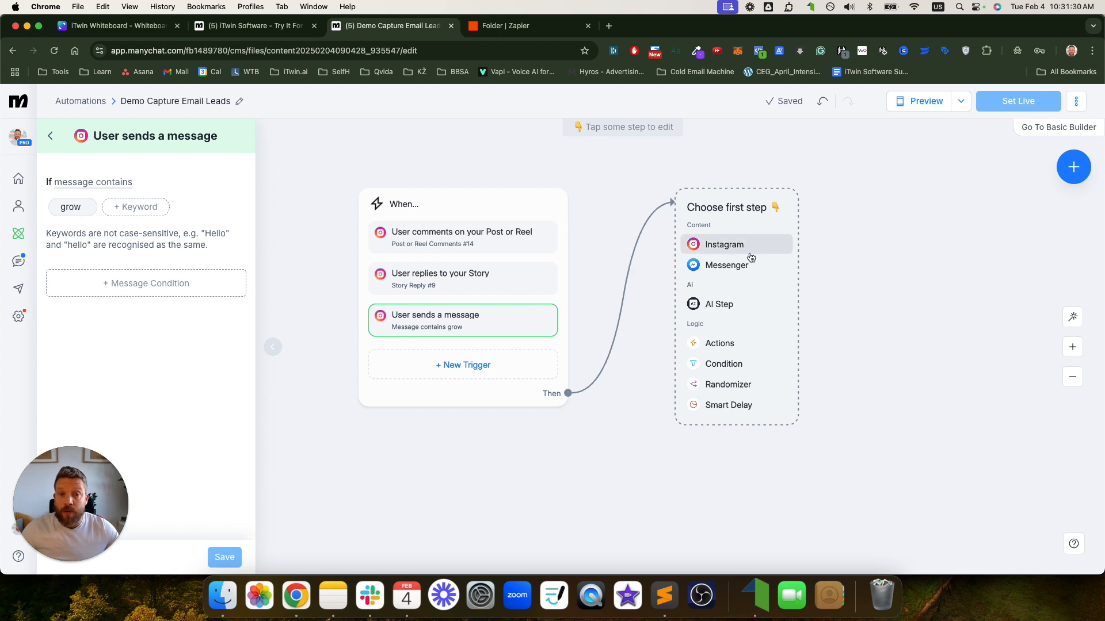
Set the post or reel comment trigger to apply to All Posts or Reels and continue to its second step
{"action": "left_click", "coordinate": [454, 243]}
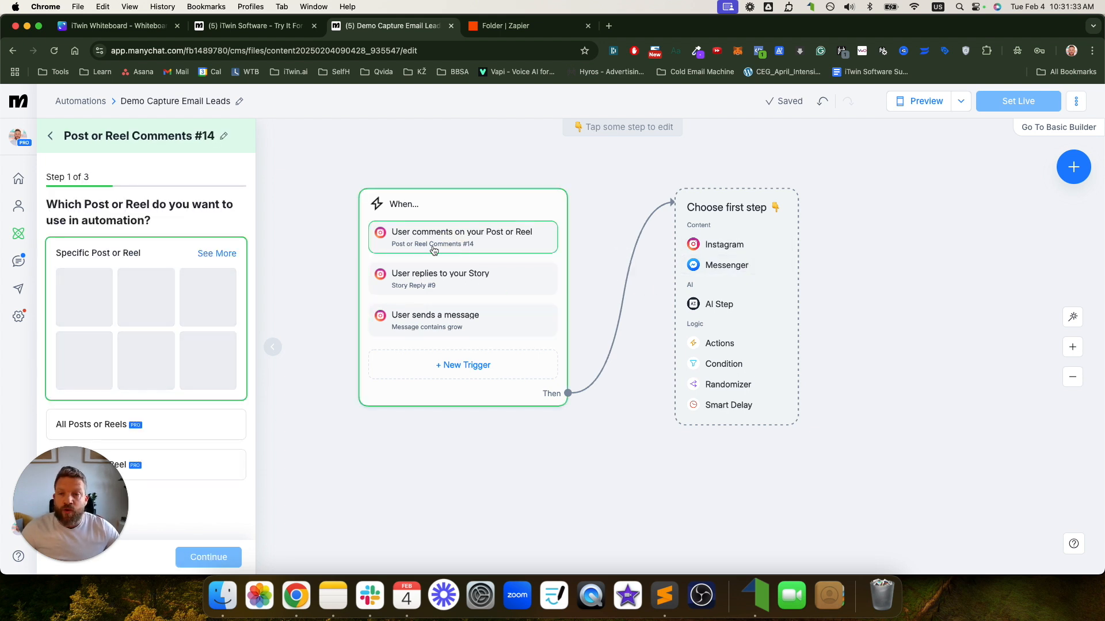
{"action": "left_click_drag", "start_coordinate": [12, 493], "coordinate": [948, 185]}
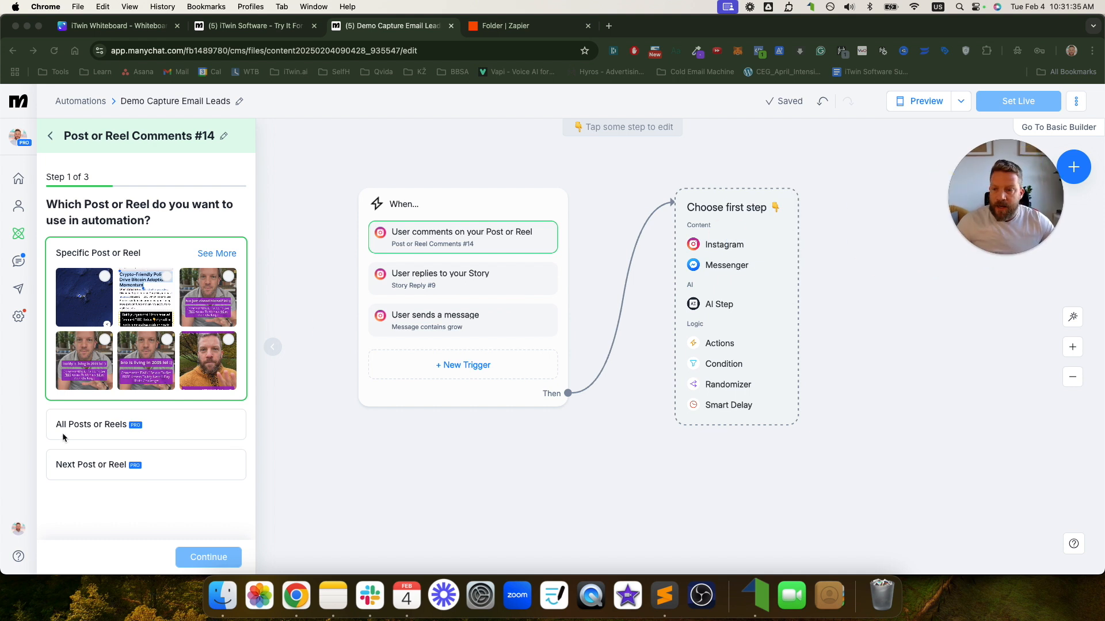
{"action": "left_click", "coordinate": [81, 427]}
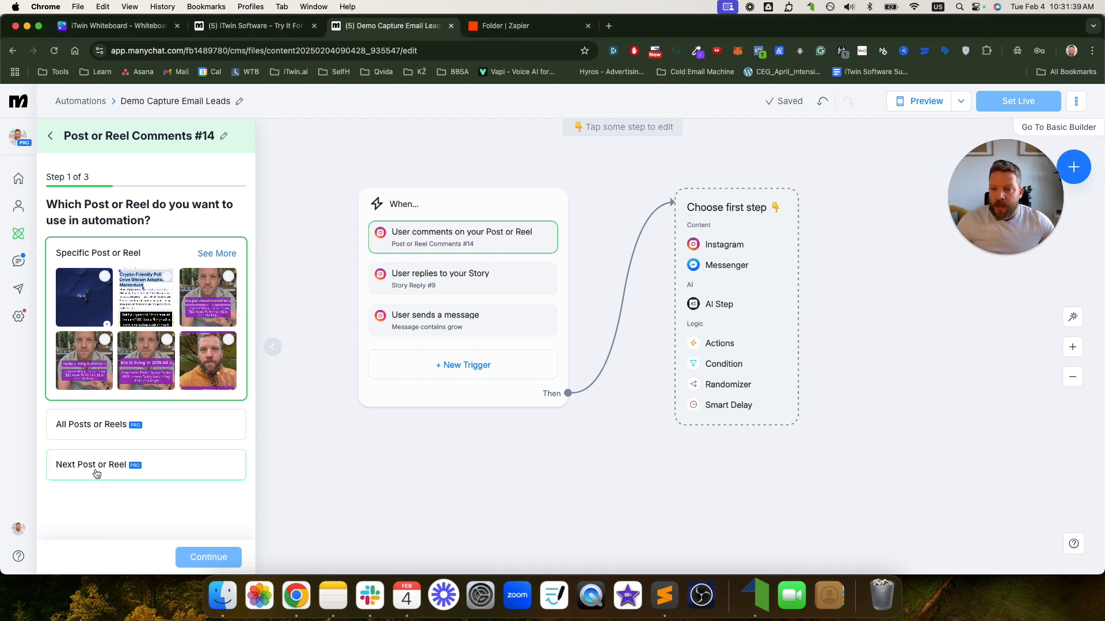
{"action": "left_click", "coordinate": [95, 425]}
{"action": "left_click", "coordinate": [200, 557]}
Start the DM automation only on comments that include the specific keyword "grow", and continue to the public reply setup
{"action": "left_click", "coordinate": [98, 303]}
{"action": "key", "text": "cmd+v"}
{"action": "left_click", "coordinate": [206, 323]}
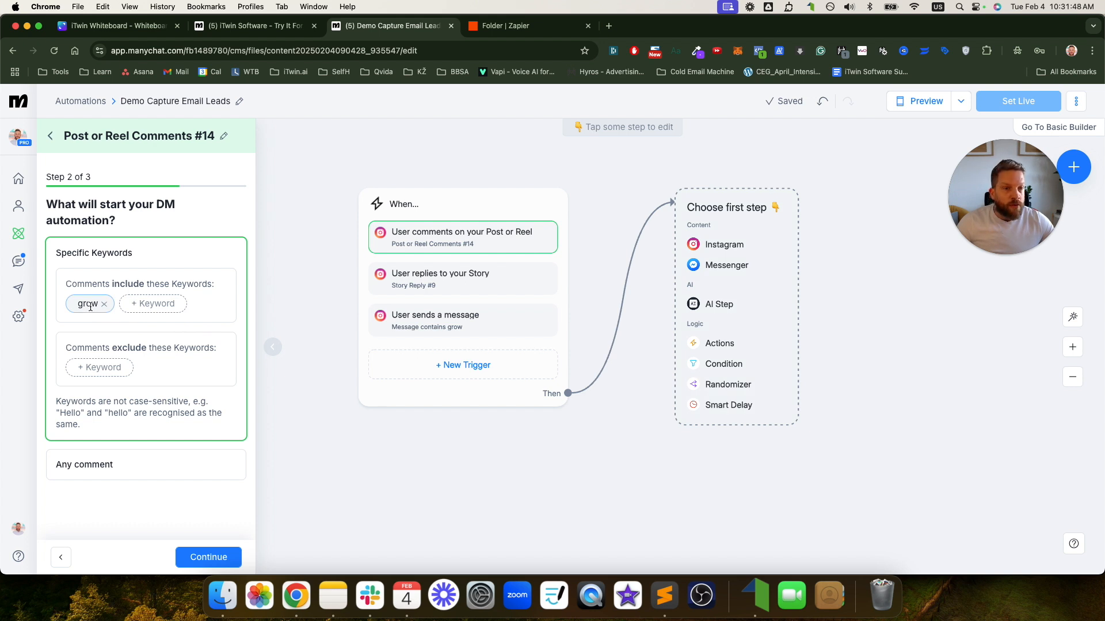
{"action": "left_click", "coordinate": [107, 465]}
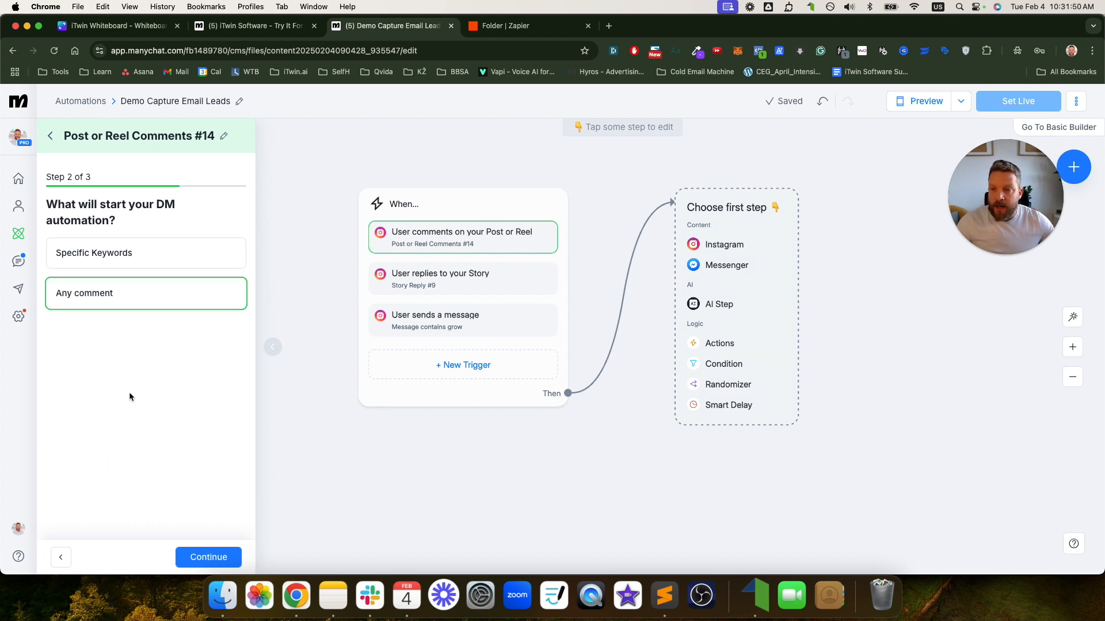
{"action": "left_click", "coordinate": [95, 254]}
{"action": "left_click", "coordinate": [104, 314]}
{"action": "type", "text": "grow"}
{"action": "key", "text": "Return"}
{"action": "left_click", "coordinate": [208, 557]}
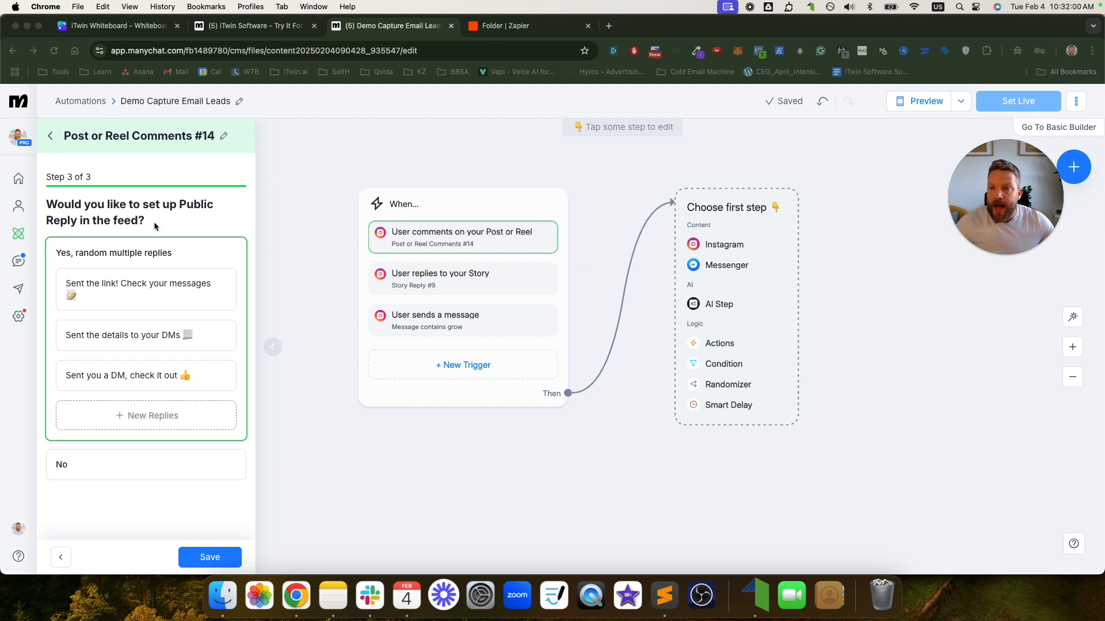
Add four more random public replies, from "Link sent! See DMs" to "Sent details! Check your DMs", and save the comment trigger
{"action": "left_click_drag", "start_coordinate": [48, 229], "coordinate": [90, 229]}
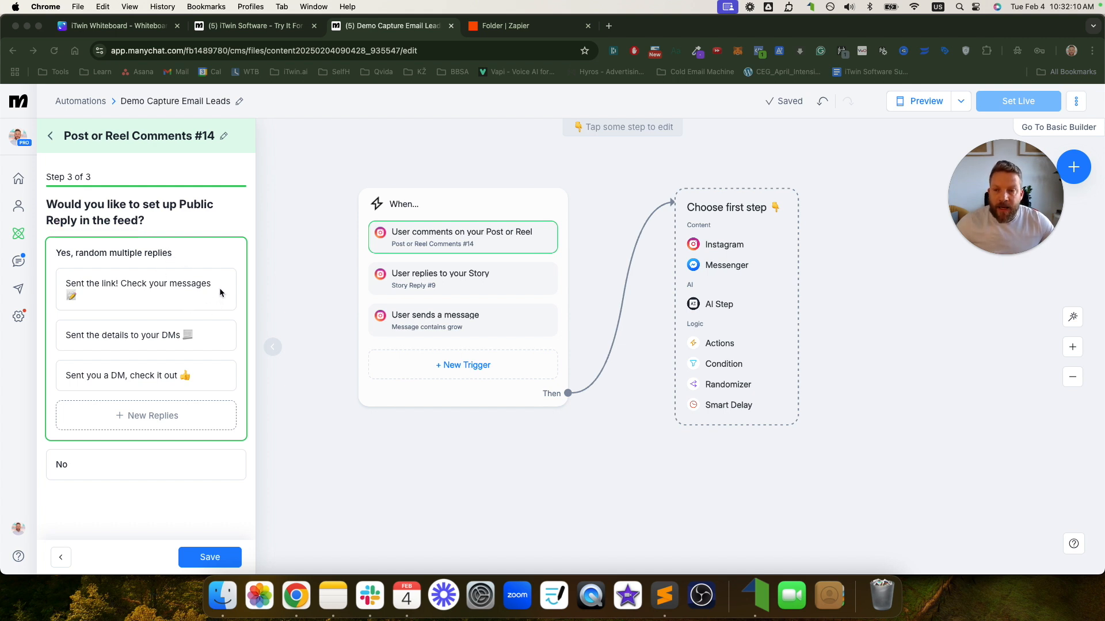
{"action": "left_click_drag", "start_coordinate": [217, 256], "coordinate": [223, 279]}
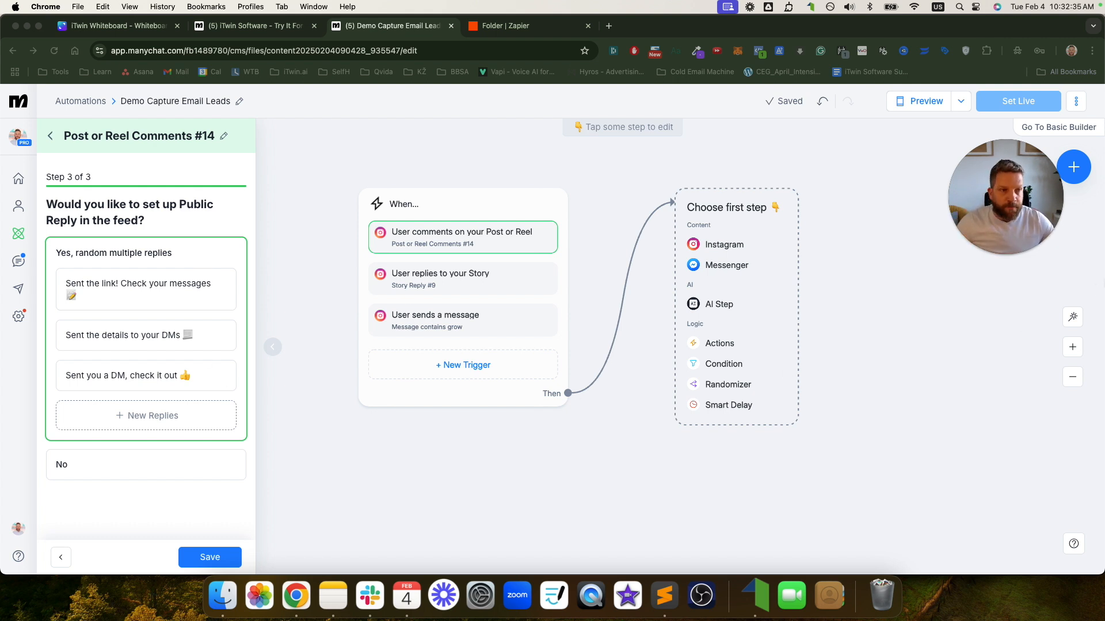
{"action": "left_click", "coordinate": [153, 415]}
{"action": "left_click", "coordinate": [154, 456]}
{"action": "left_click", "coordinate": [153, 496]}
{"action": "scroll", "coordinate": [173, 328], "scroll_direction": "down", "scroll_amount": 3}
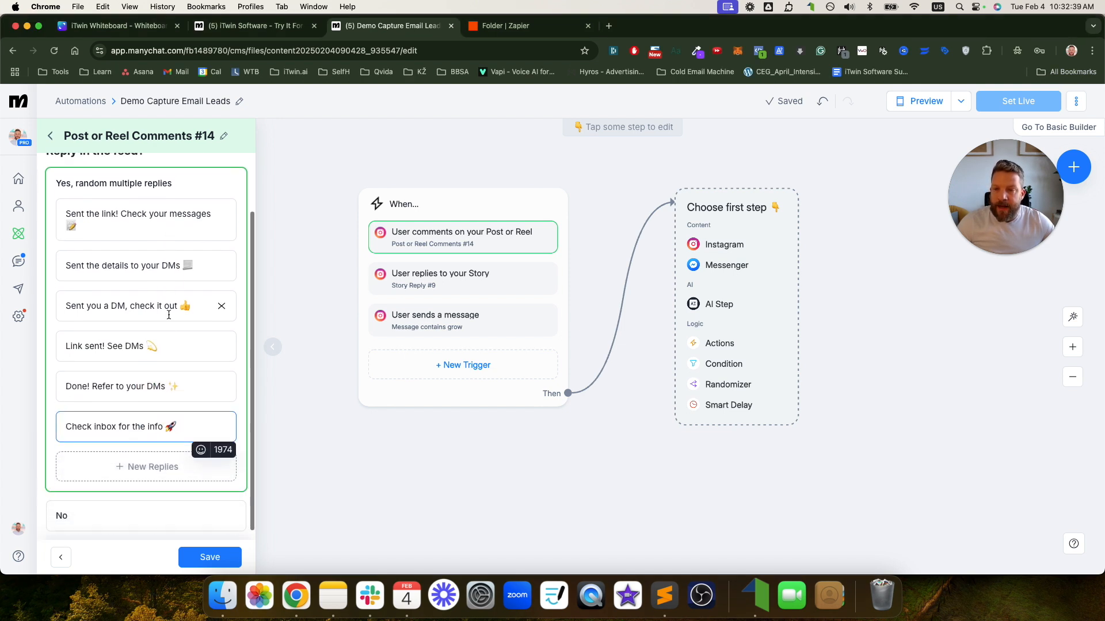
{"action": "left_click", "coordinate": [153, 457]}
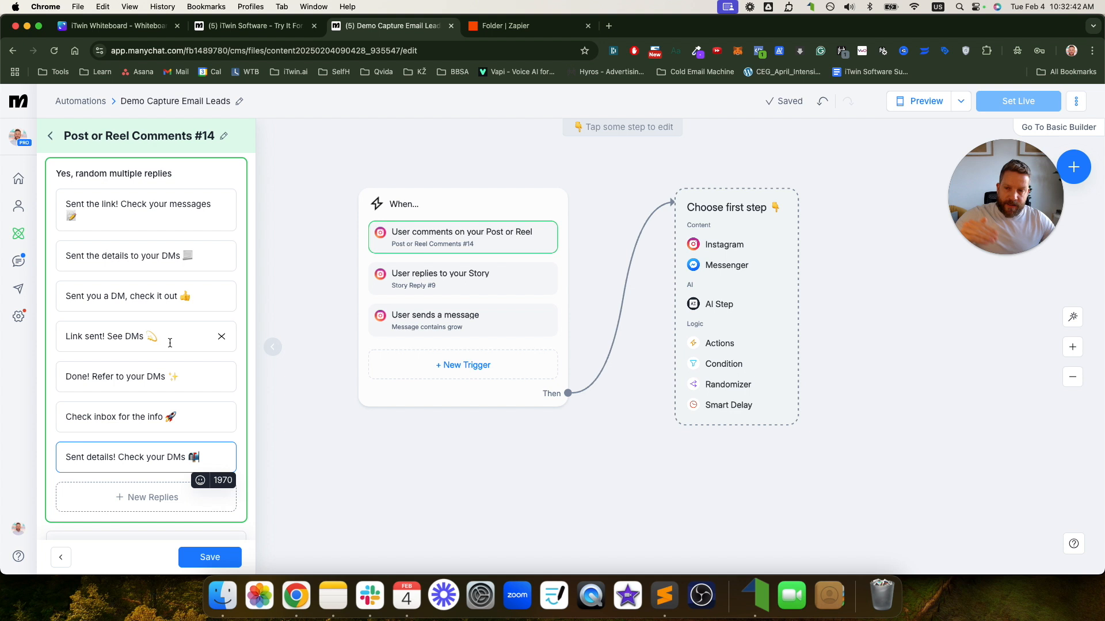
{"action": "scroll", "coordinate": [168, 357], "scroll_direction": "down", "scroll_amount": 2}
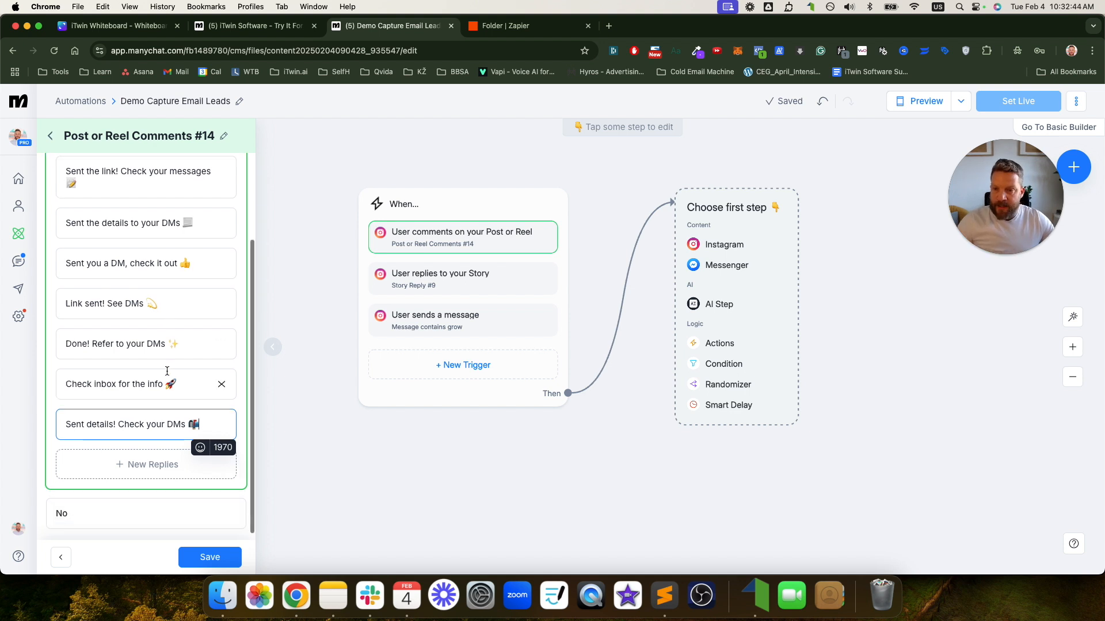
{"action": "left_click", "coordinate": [210, 556]}
{"action": "scroll", "coordinate": [206, 480], "scroll_direction": "down", "scroll_amount": 3}
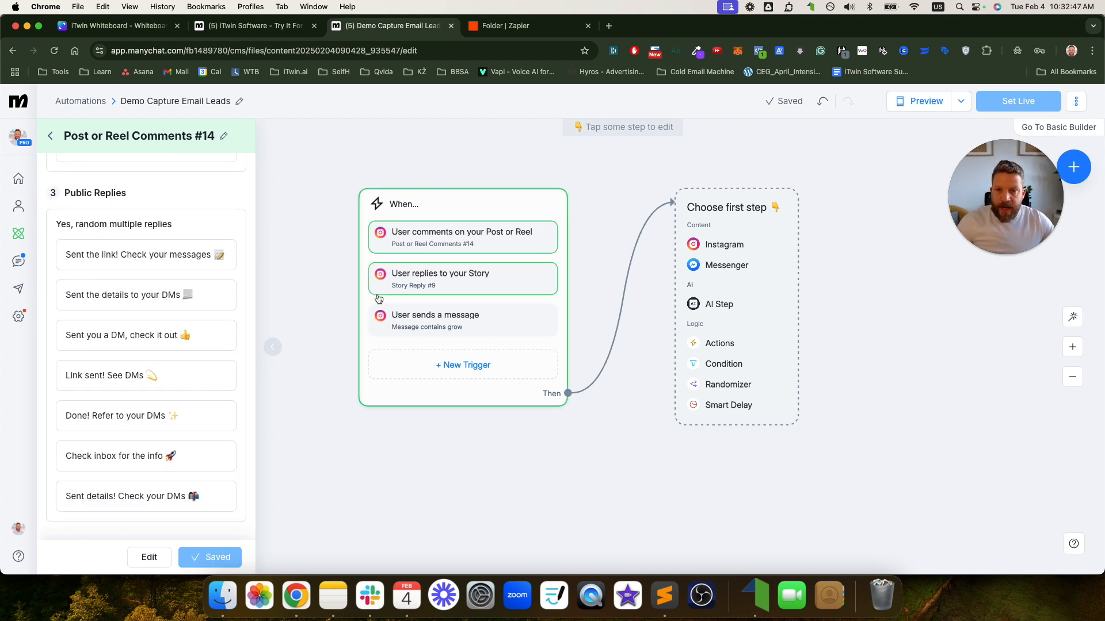
Limit the story reply trigger to replies containing the keyword "grow", enable the automatic heart reaction, and save it
{"action": "left_click", "coordinate": [408, 284]}
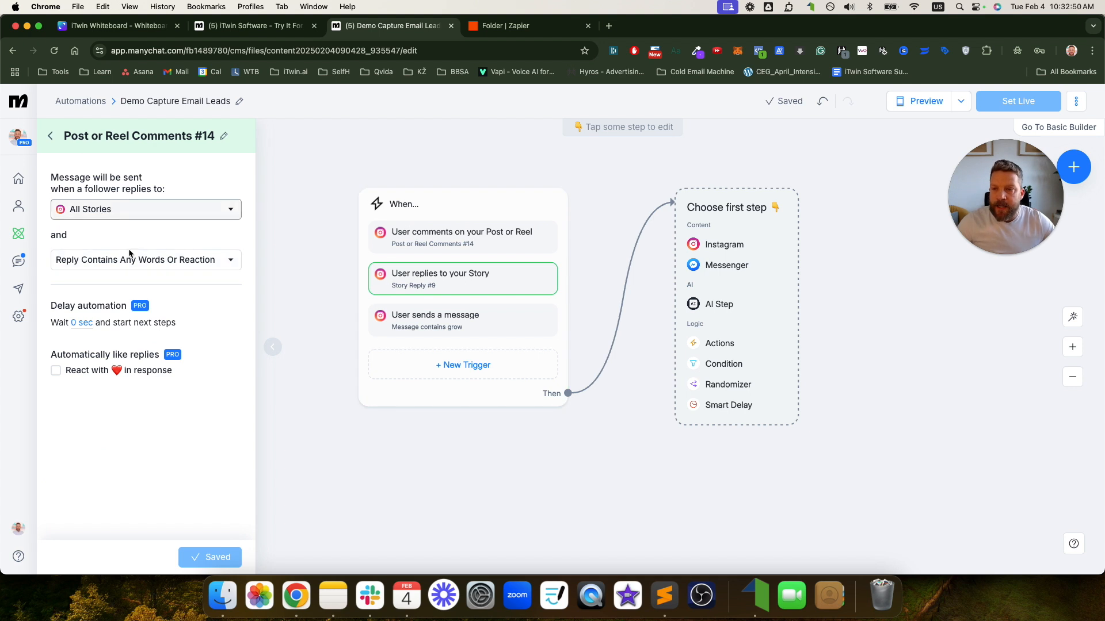
{"action": "left_click", "coordinate": [182, 265]}
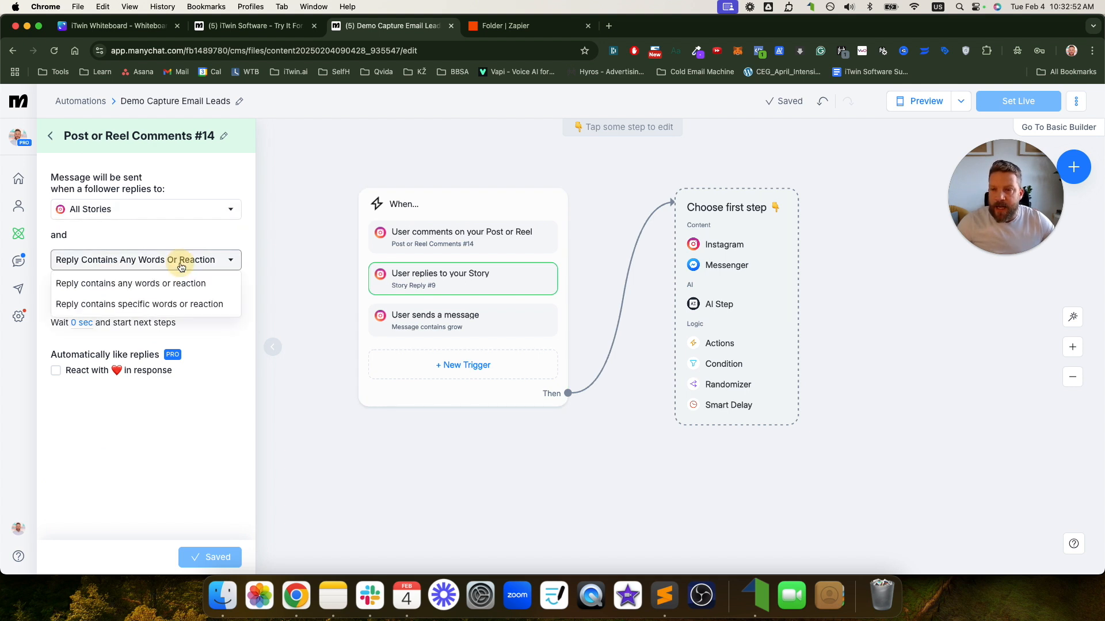
{"action": "left_click", "coordinate": [131, 303]}
{"action": "left_click", "coordinate": [102, 311]}
{"action": "type", "text": "grow"}
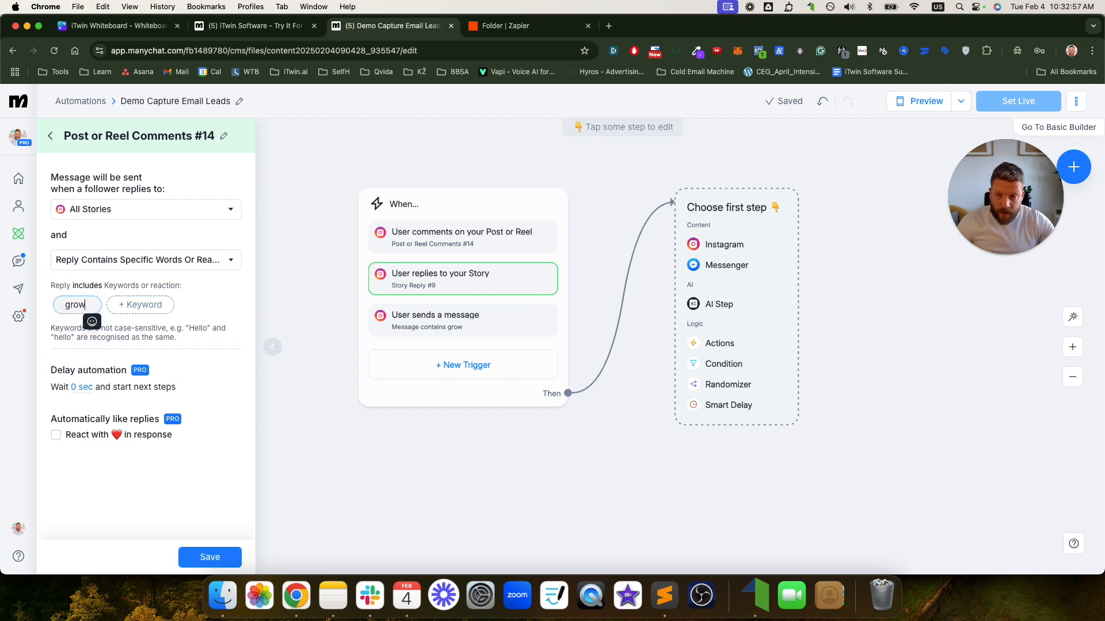
{"action": "left_click", "coordinate": [199, 298]}
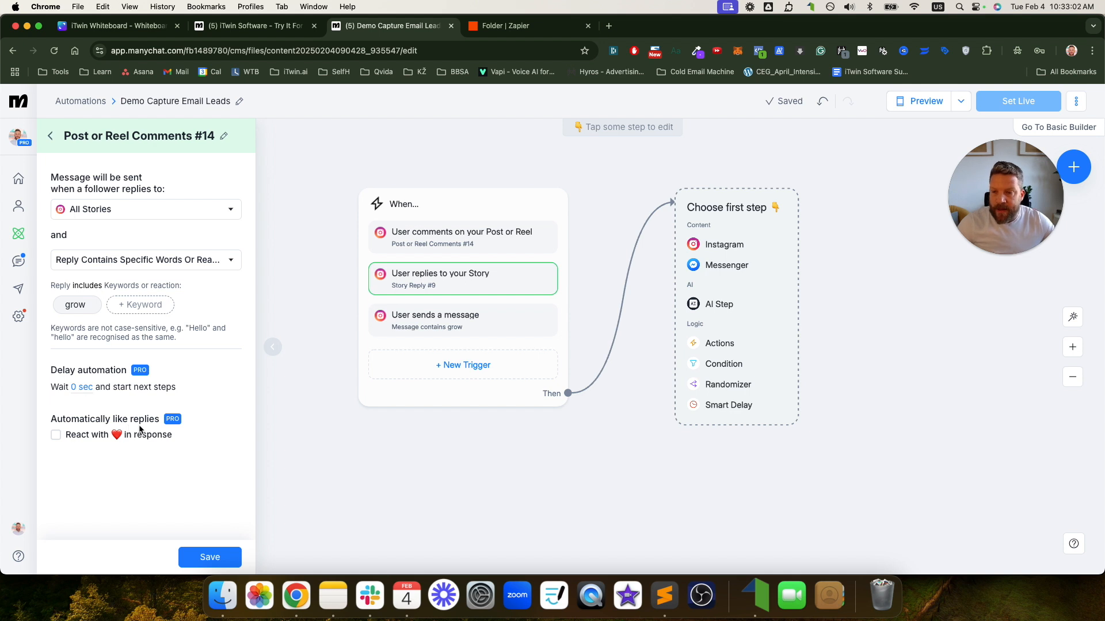
{"action": "left_click", "coordinate": [56, 435]}
{"action": "left_click", "coordinate": [207, 556]}
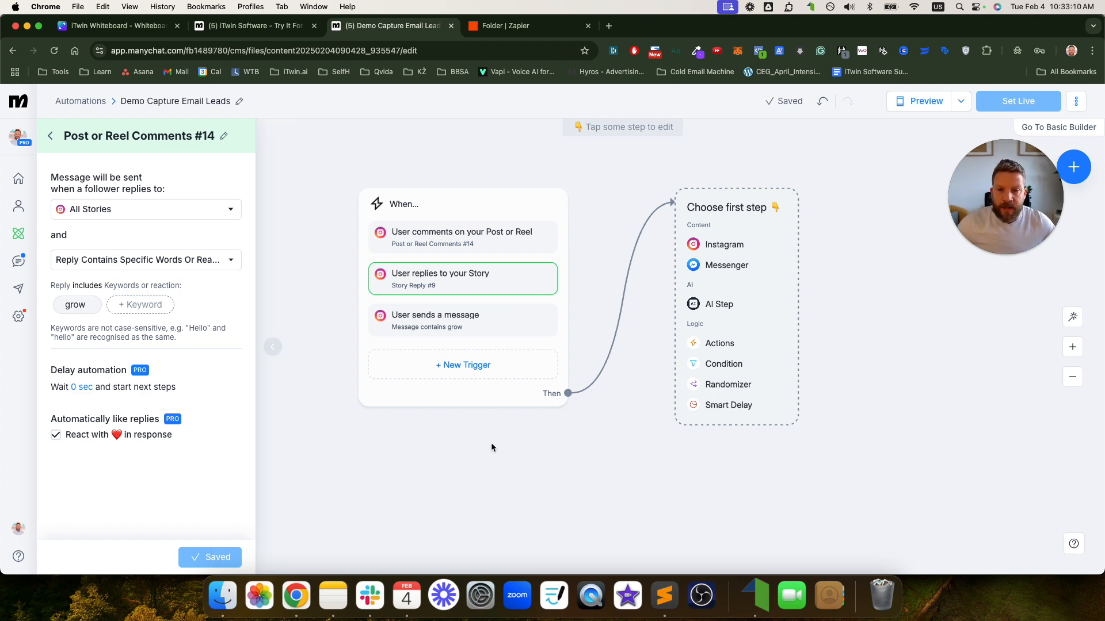
Switch to the iTwin Software automation and examine its first Instagram message, including the comment reply setting, and the email question after it
{"action": "left_click", "coordinate": [270, 26]}
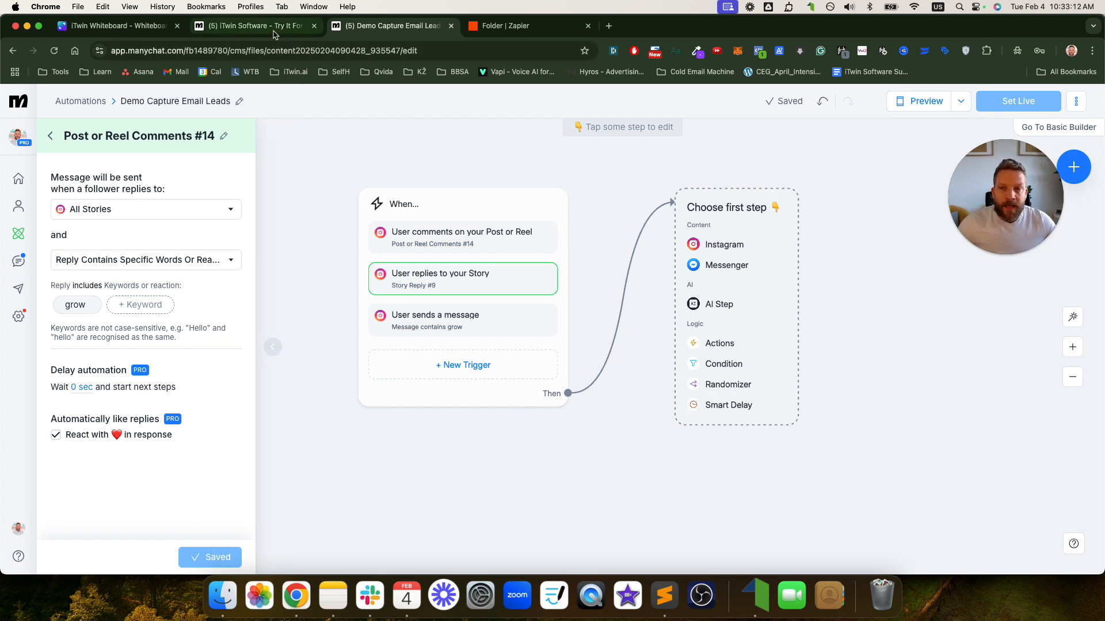
{"action": "scroll", "coordinate": [407, 210], "scroll_direction": "up", "scroll_amount": 2}
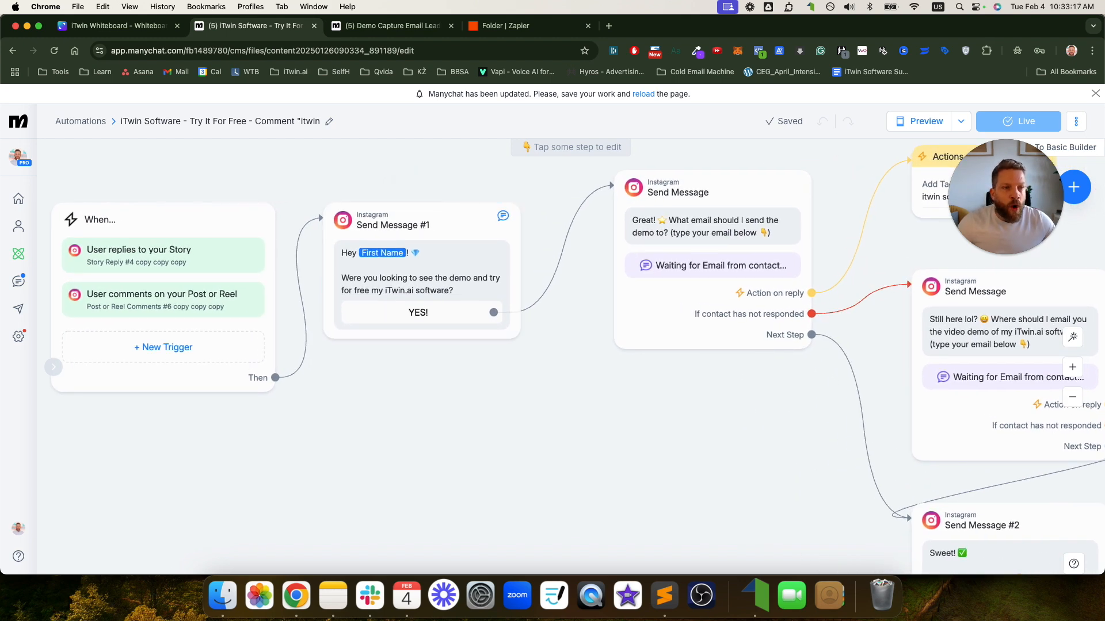
{"action": "mouse_move", "coordinate": [611, 170]}
{"action": "left_mouse_down"}
{"action": "mouse_move", "coordinate": [630, 344]}
{"action": "mouse_move", "coordinate": [824, 347]}
{"action": "mouse_move", "coordinate": [820, 173]}
{"action": "mouse_move", "coordinate": [637, 169]}
{"action": "left_mouse_up"}
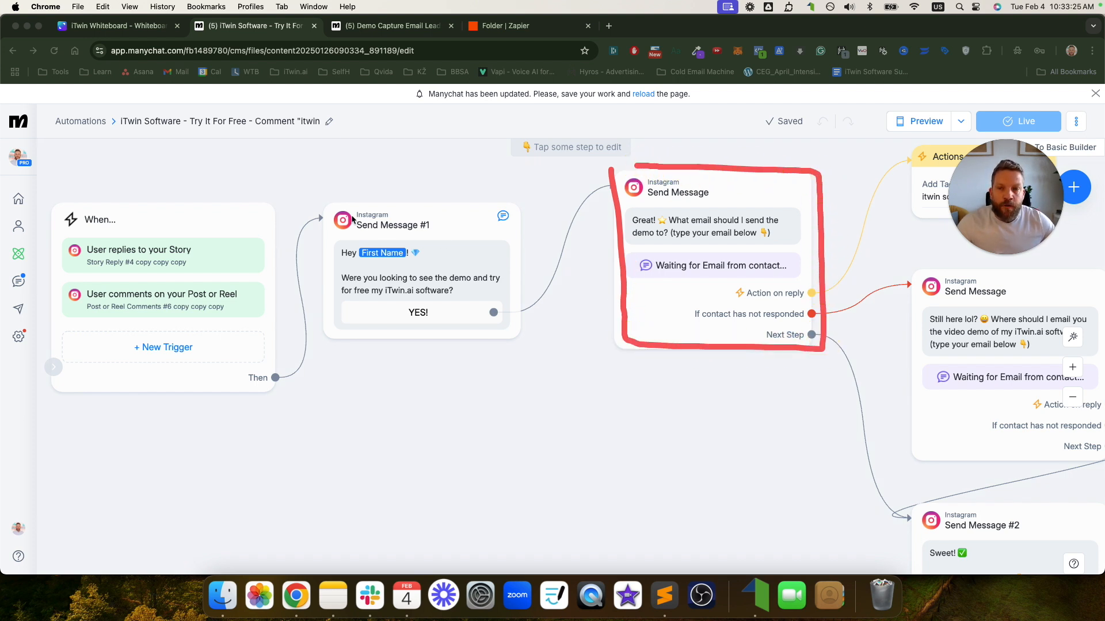
{"action": "mouse_move", "coordinate": [318, 198]}
{"action": "left_mouse_down"}
{"action": "mouse_move", "coordinate": [314, 337]}
{"action": "mouse_move", "coordinate": [500, 358]}
{"action": "mouse_move", "coordinate": [526, 230]}
{"action": "mouse_move", "coordinate": [468, 190]}
{"action": "left_mouse_up"}
{"action": "left_click_drag", "start_coordinate": [458, 341], "coordinate": [466, 340]}
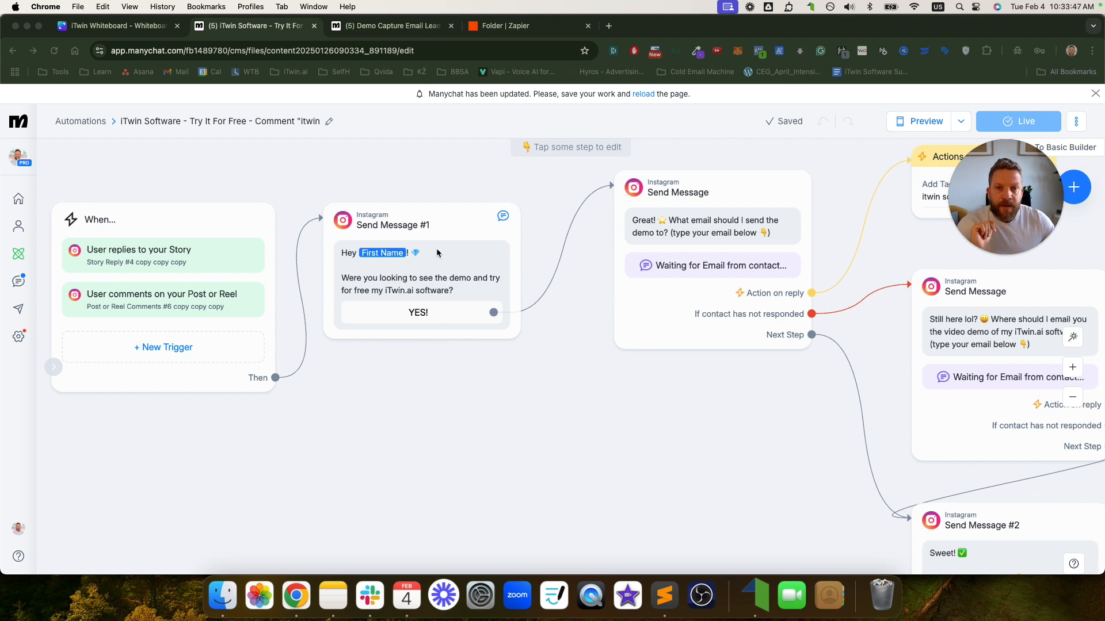
{"action": "left_click_drag", "start_coordinate": [346, 167], "coordinate": [355, 175]}
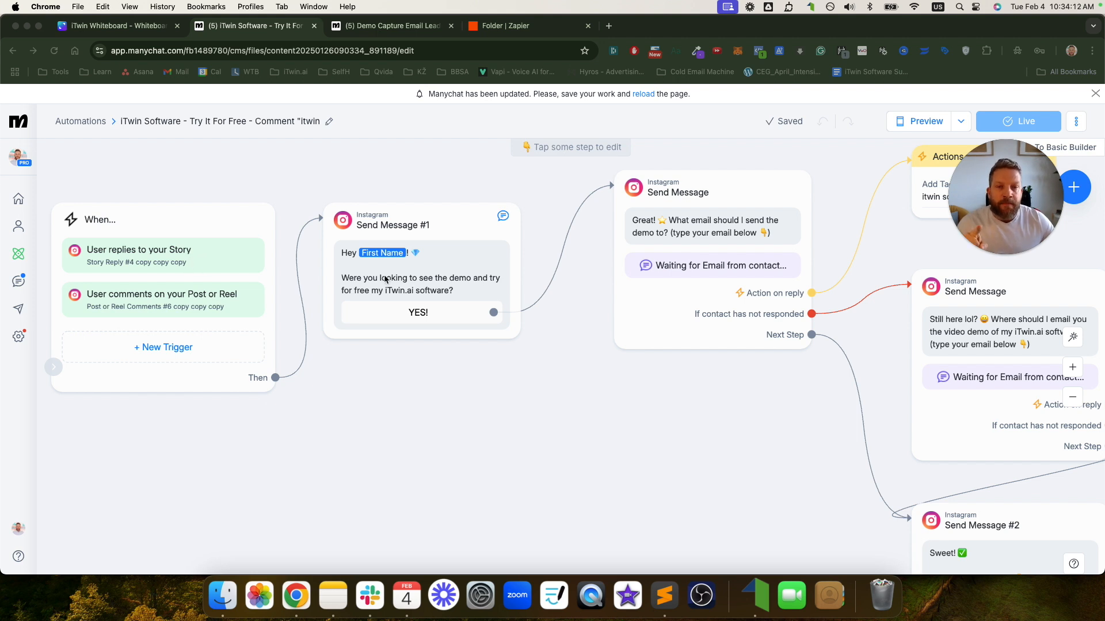
{"action": "left_click", "coordinate": [446, 217]}
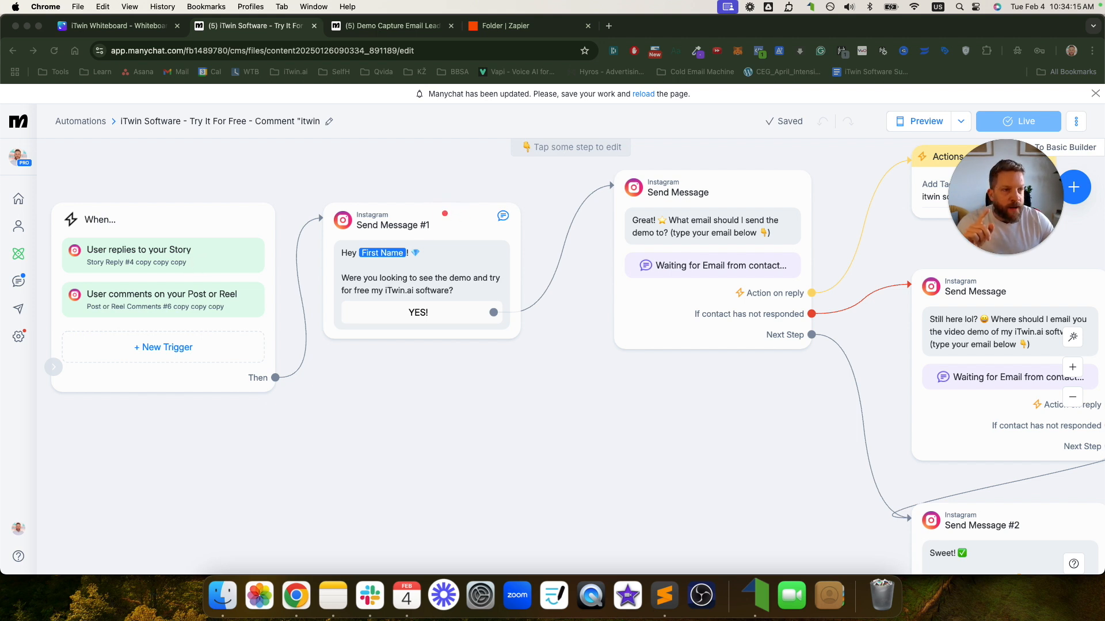
{"action": "left_click", "coordinate": [461, 218]}
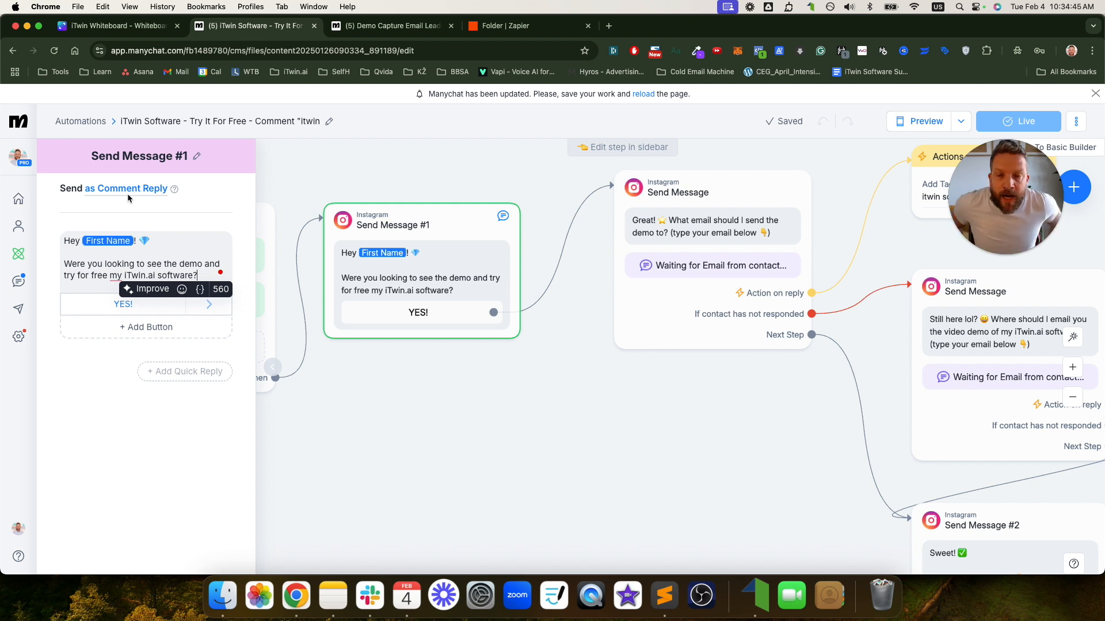
{"action": "left_click", "coordinate": [346, 183]}
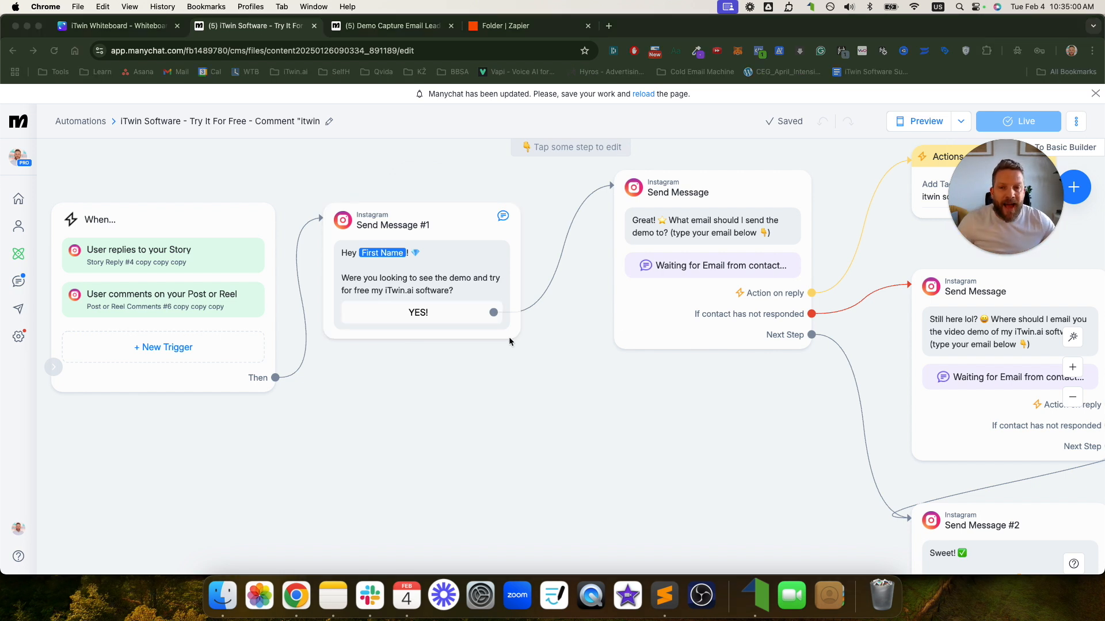
Examine how the YES! button in the iTwin automation's first message links the triggers to the email question
{"action": "mouse_move", "coordinate": [416, 329]}
{"action": "left_mouse_down"}
{"action": "mouse_move", "coordinate": [517, 325]}
{"action": "mouse_move", "coordinate": [486, 298]}
{"action": "mouse_move", "coordinate": [396, 297]}
{"action": "left_mouse_up"}
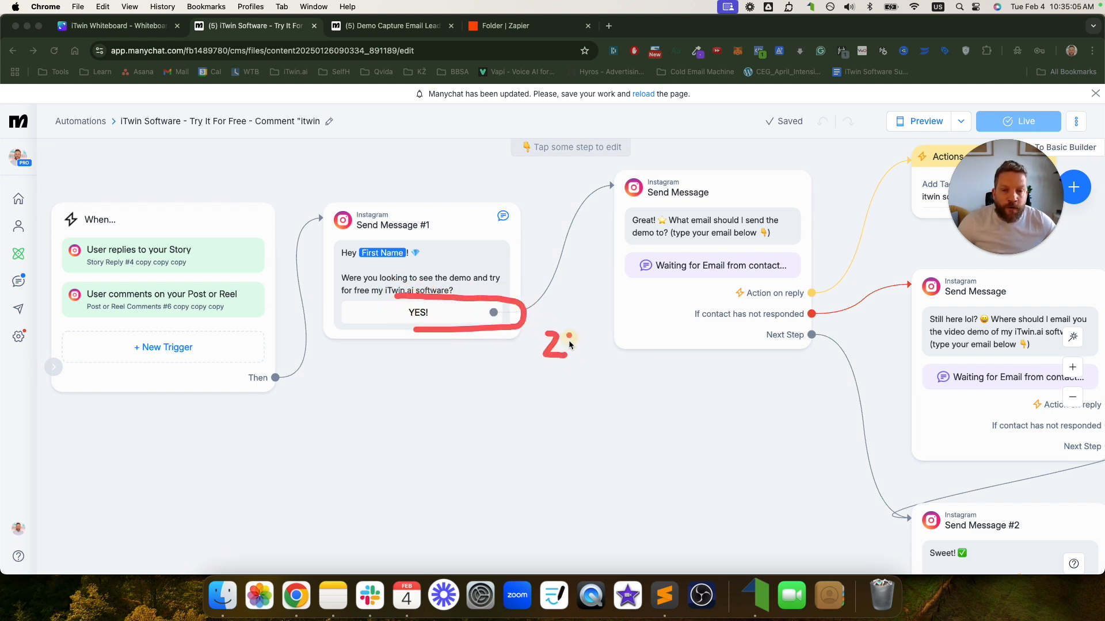
{"action": "left_click_drag", "start_coordinate": [584, 339], "coordinate": [602, 364]}
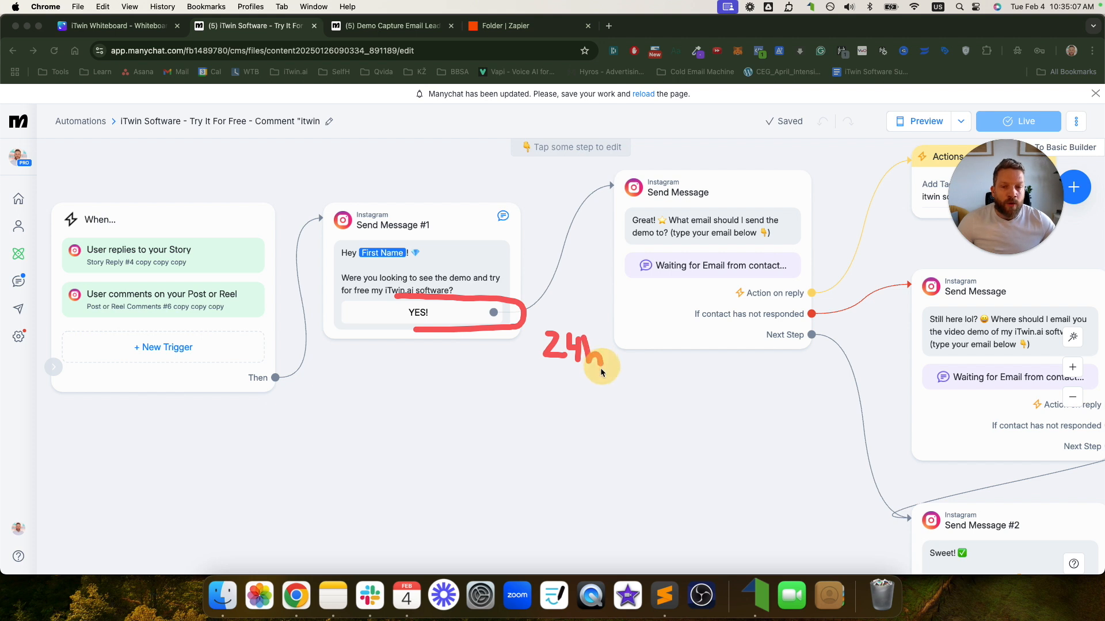
{"action": "left_click_drag", "start_coordinate": [534, 212], "coordinate": [535, 325]}
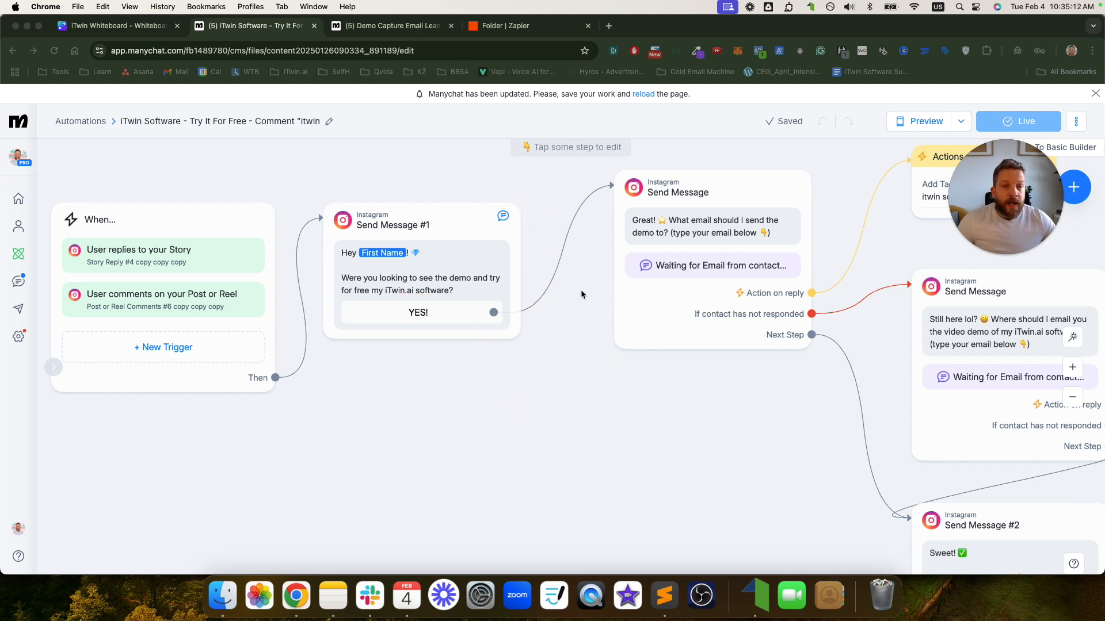
{"action": "left_click_drag", "start_coordinate": [521, 188], "coordinate": [364, 321]}
{"action": "left_click_drag", "start_coordinate": [388, 186], "coordinate": [482, 313]}
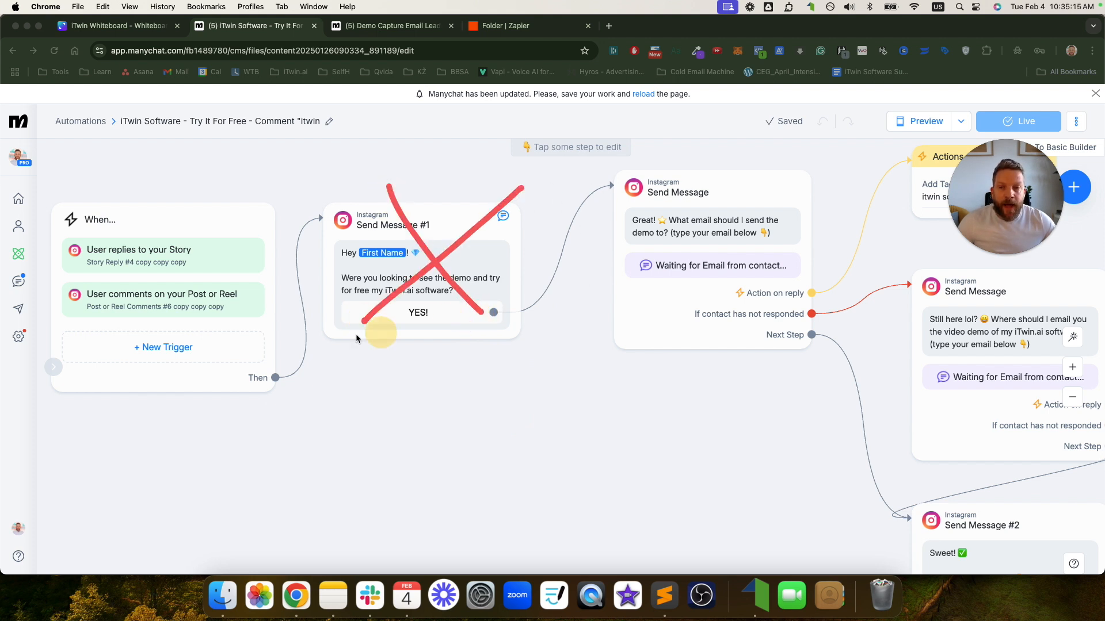
{"action": "mouse_move", "coordinate": [275, 380]}
{"action": "left_mouse_down"}
{"action": "mouse_move", "coordinate": [552, 401]}
{"action": "mouse_move", "coordinate": [606, 186]}
{"action": "mouse_move", "coordinate": [609, 197]}
{"action": "left_mouse_up"}
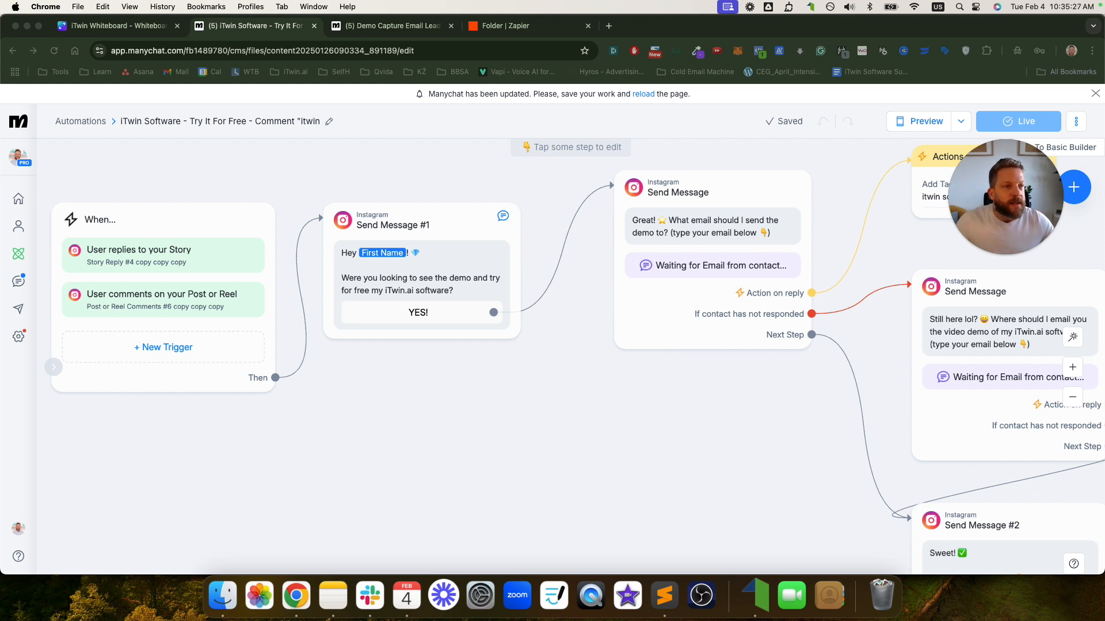
{"action": "mouse_move", "coordinate": [360, 301]}
{"action": "left_mouse_down"}
{"action": "mouse_move", "coordinate": [348, 303]}
{"action": "mouse_move", "coordinate": [348, 324]}
{"action": "mouse_move", "coordinate": [475, 333]}
{"action": "mouse_move", "coordinate": [371, 300]}
{"action": "left_mouse_up"}
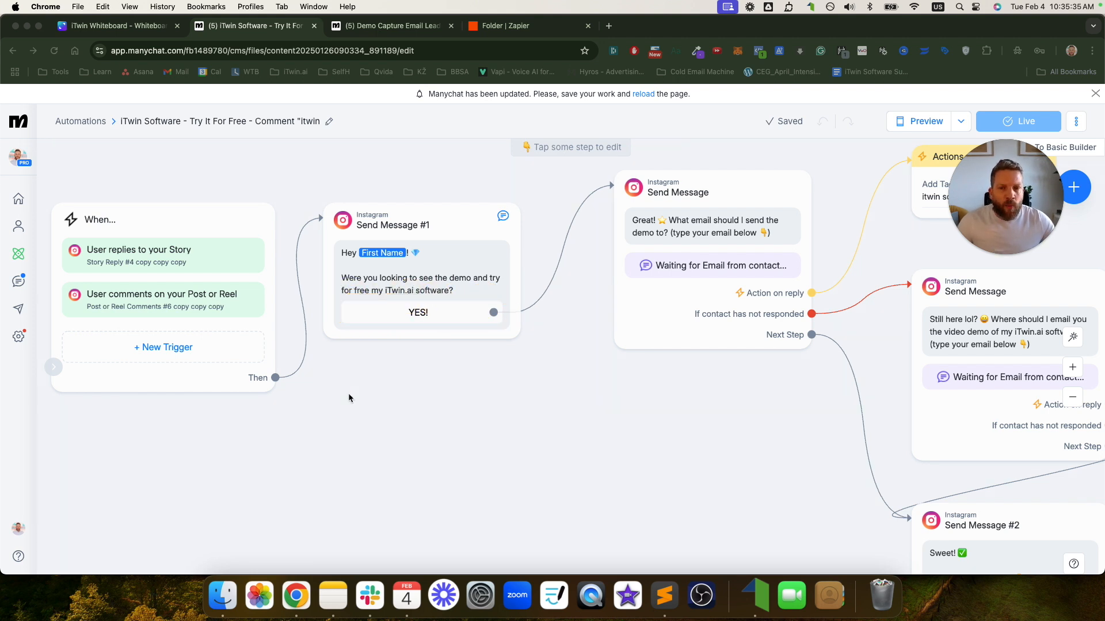
{"action": "left_click_drag", "start_coordinate": [339, 305], "coordinate": [464, 339]}
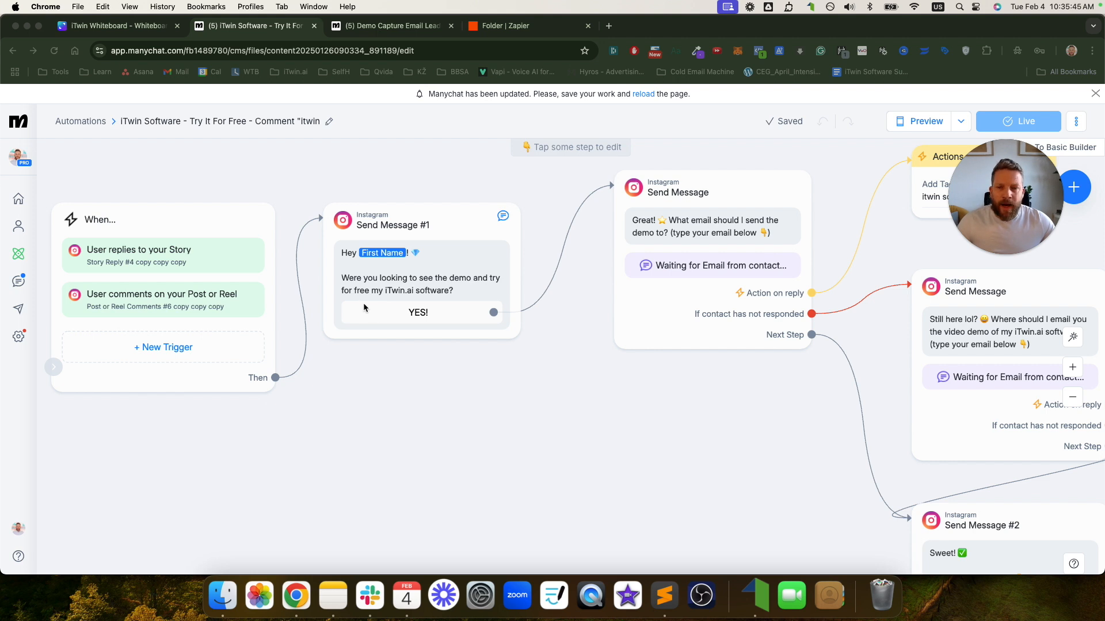
{"action": "mouse_move", "coordinate": [340, 318]}
{"action": "left_mouse_down"}
{"action": "mouse_move", "coordinate": [499, 324]}
{"action": "mouse_move", "coordinate": [455, 286]}
{"action": "mouse_move", "coordinate": [360, 297]}
{"action": "left_mouse_up"}
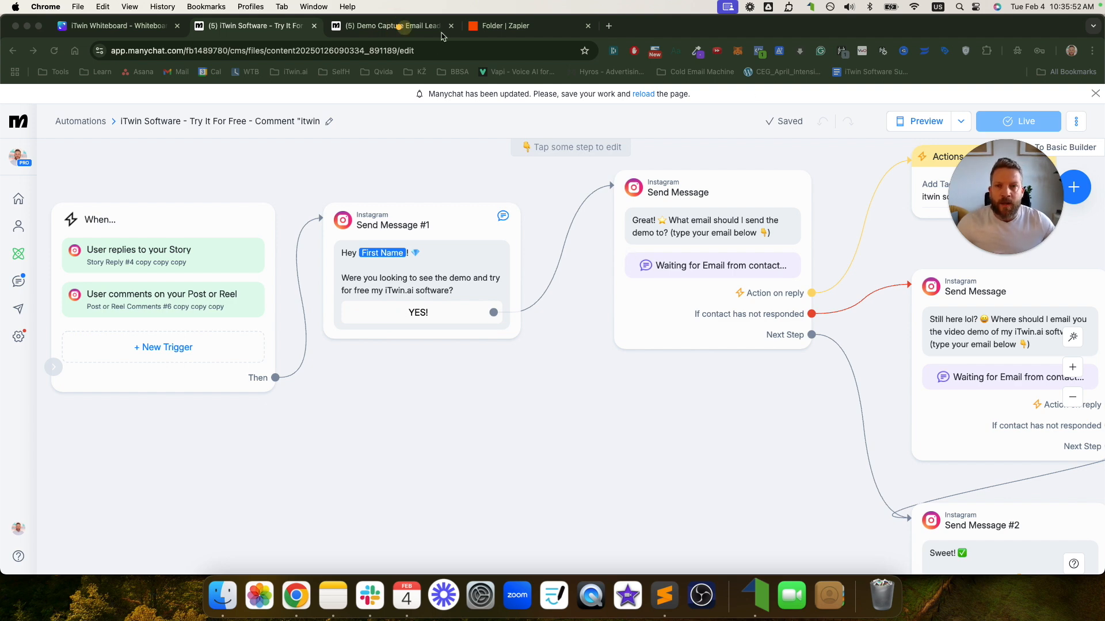
Return to the Demo Capture Email Leads automation and add an Instagram message as first step, opening with "Hey", the First Name variable and a period
{"action": "left_click", "coordinate": [422, 27]}
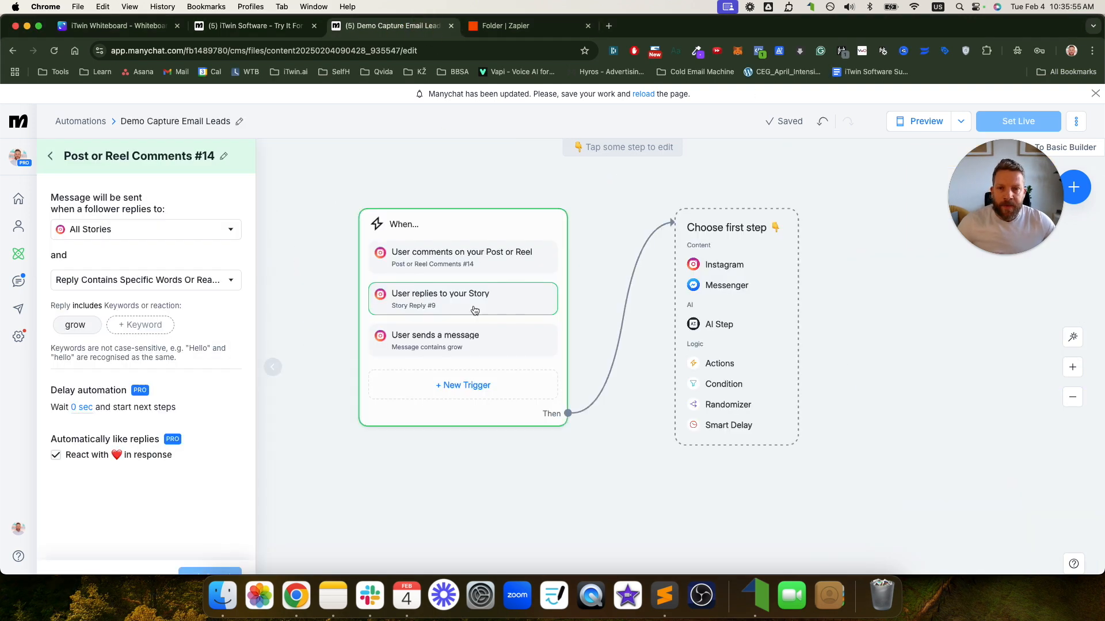
{"action": "left_click", "coordinate": [713, 265]}
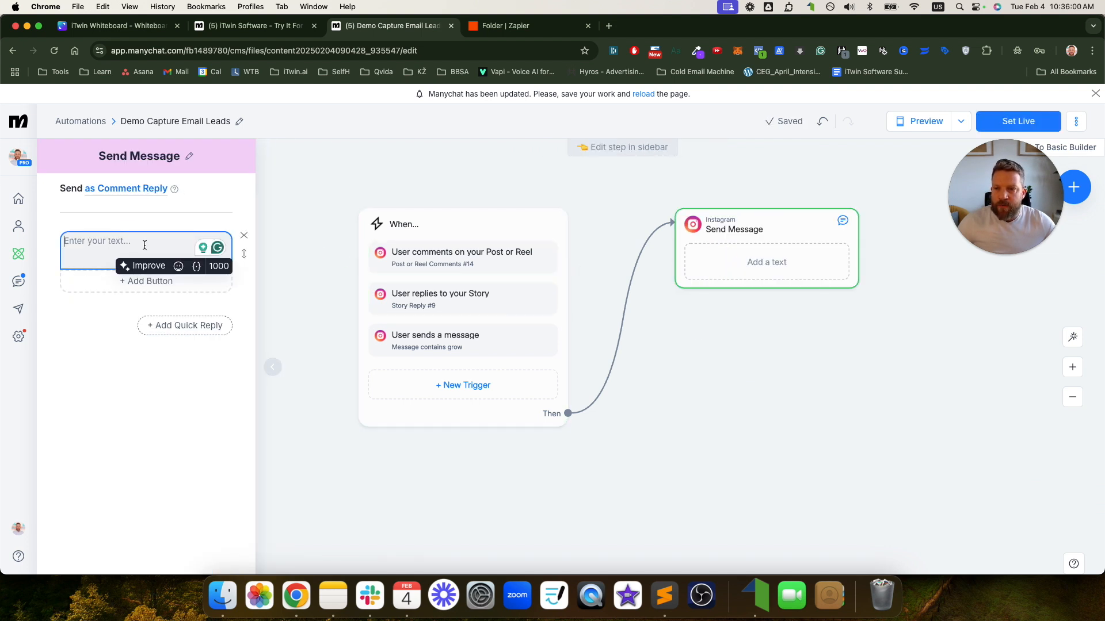
{"action": "type", "text": "Hey"}
{"action": "left_click", "coordinate": [200, 266]}
{"action": "left_click", "coordinate": [186, 315]}
{"action": "type", "text": "."}
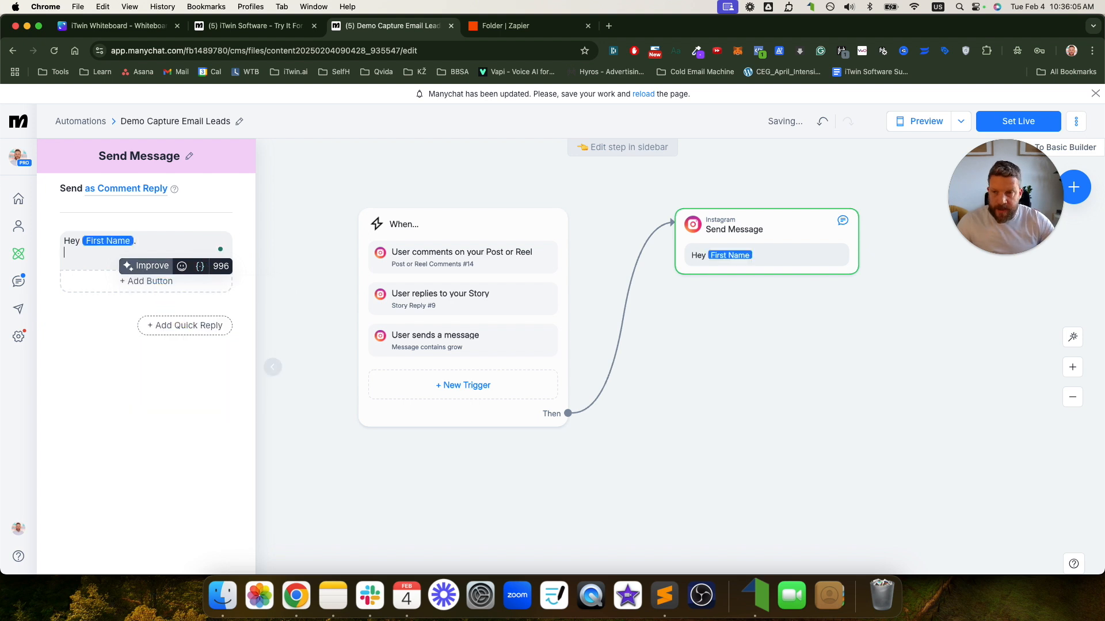
Add the question "Were you looking for more free webclass on how to grow on Instagram?" below the greeting, separated by a blank line
{"action": "key", "text": "Return"}
{"action": "key", "text": "Return"}
{"action": "type", "text": "We"}
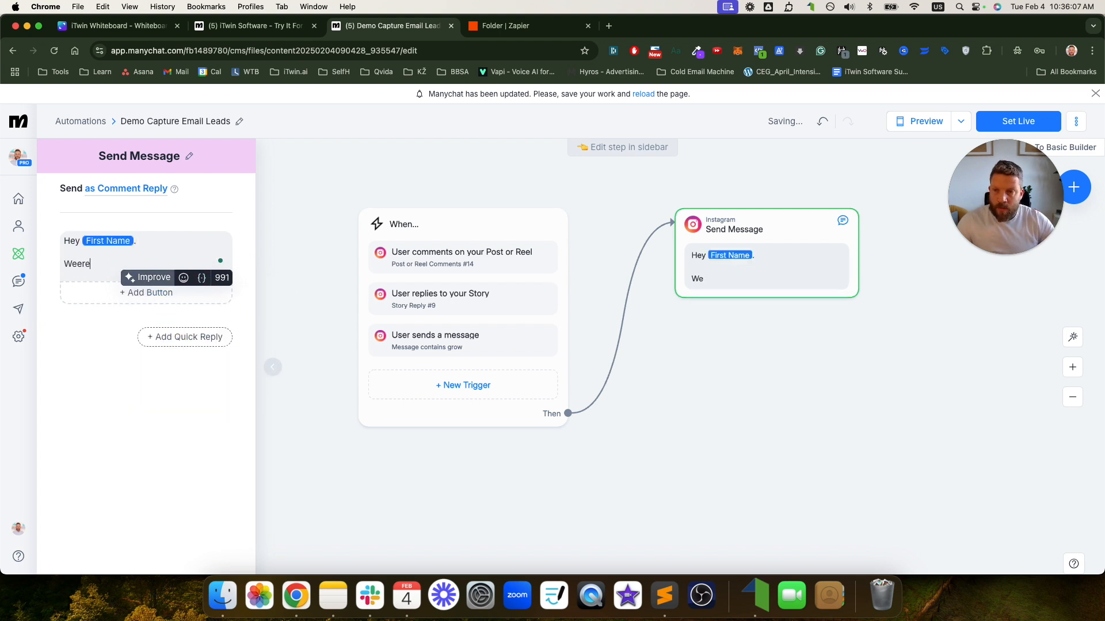
{"action": "type", "text": "re you look"}
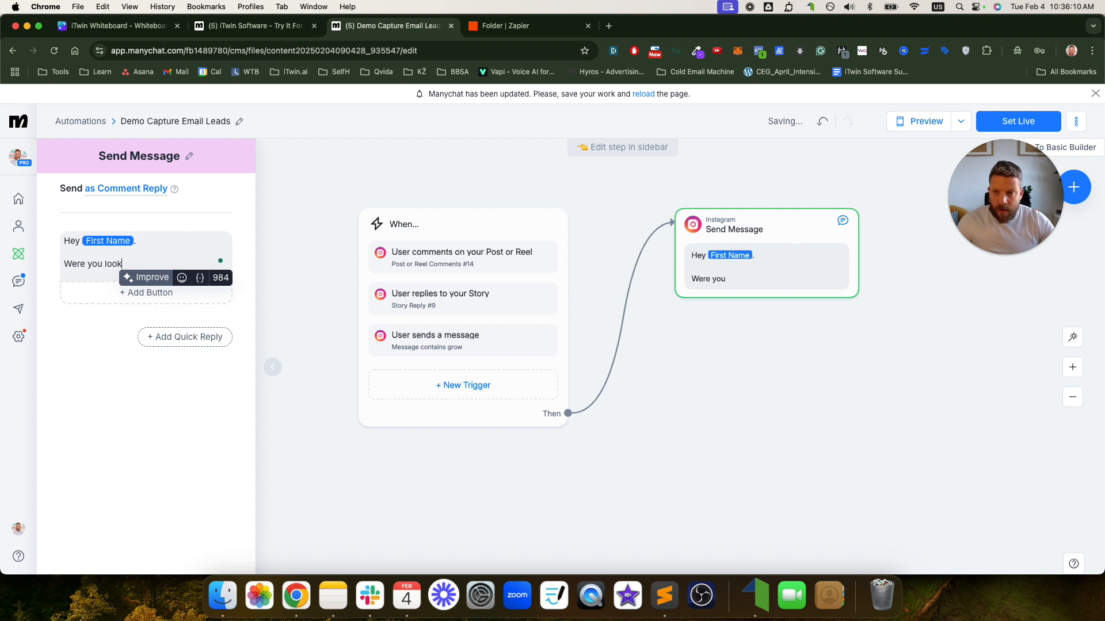
{"action": "type", "text": "inf f"}
{"action": "key", "text": "BackSpace"}
{"action": "key", "text": "BackSpace"}
{"action": "key", "text": "BackSpace"}
{"action": "type", "text": "g "}
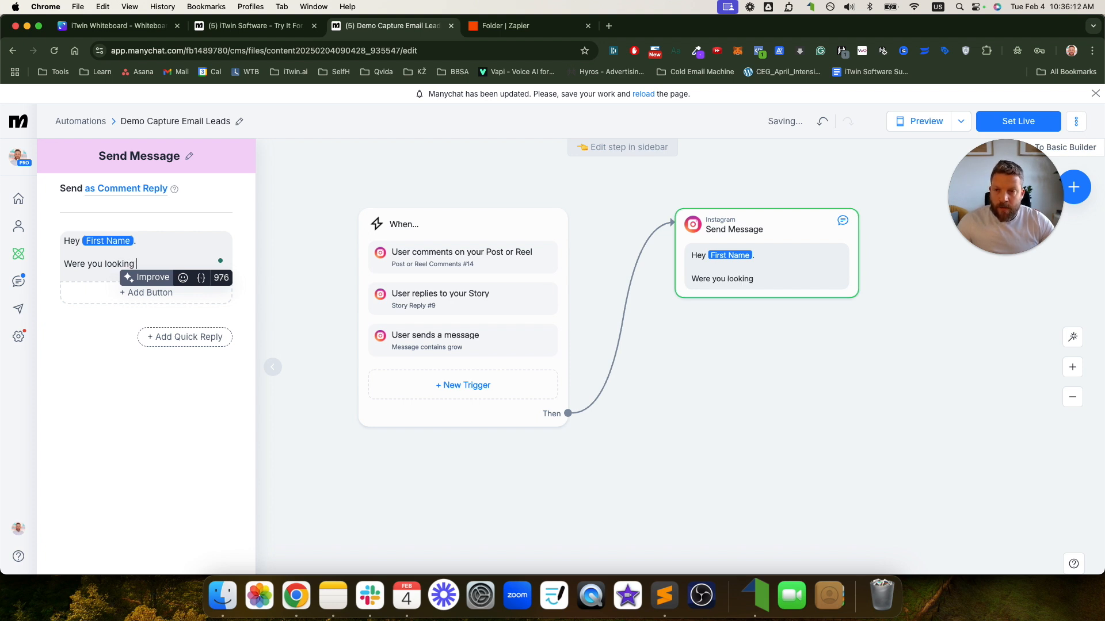
{"action": "type", "text": "for more frww"}
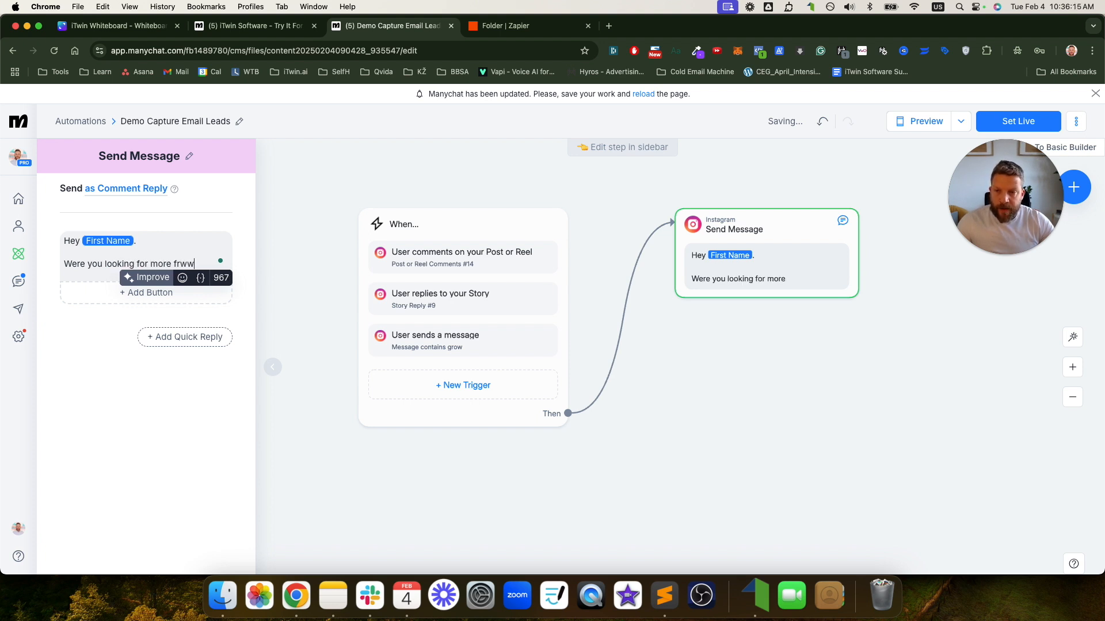
{"action": "key", "text": "BackSpace"}
{"action": "key", "text": "BackSpace"}
{"action": "type", "text": "ee webclass on how to grow on Instagram?"}
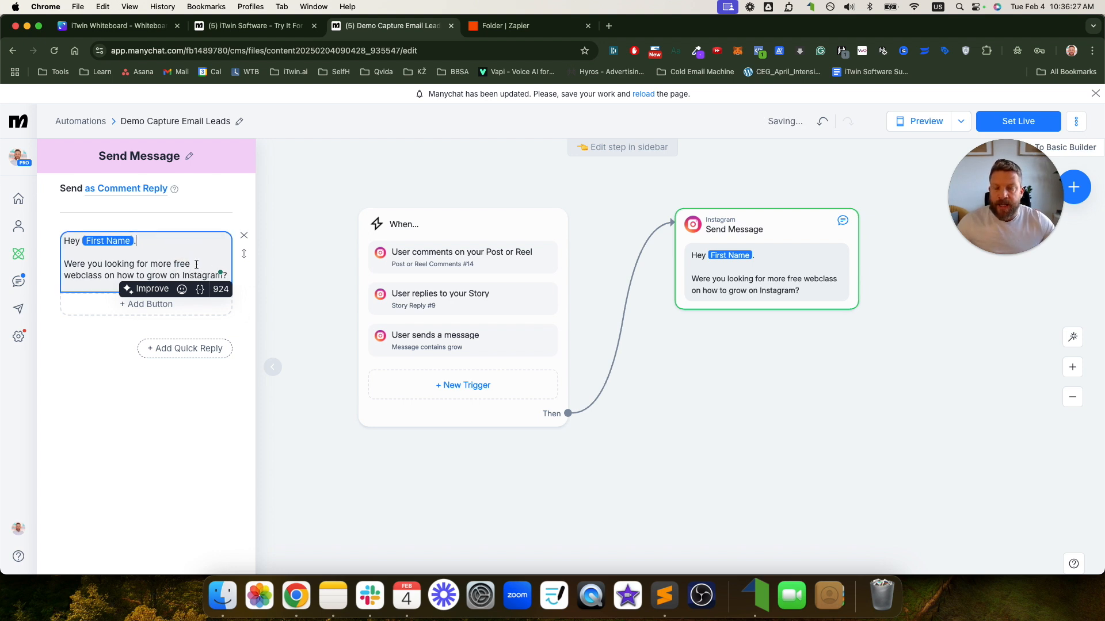
Insert a star emoji at the end of the message's greeting line, spaced from the period
{"action": "key", "text": "ctrl+super+space"}
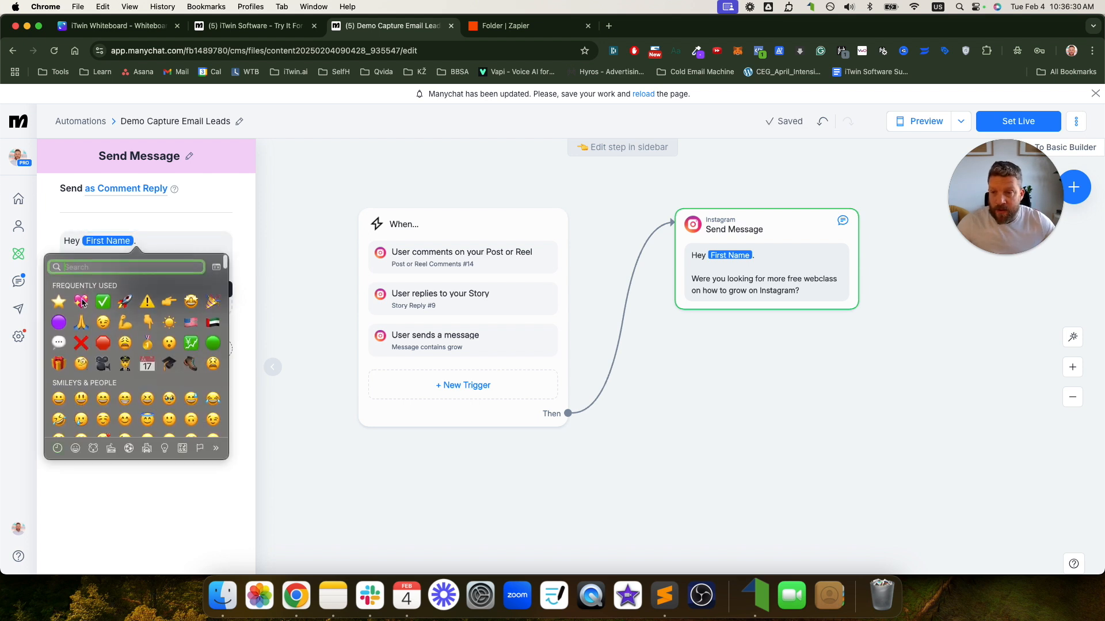
{"action": "left_click", "coordinate": [59, 302]}
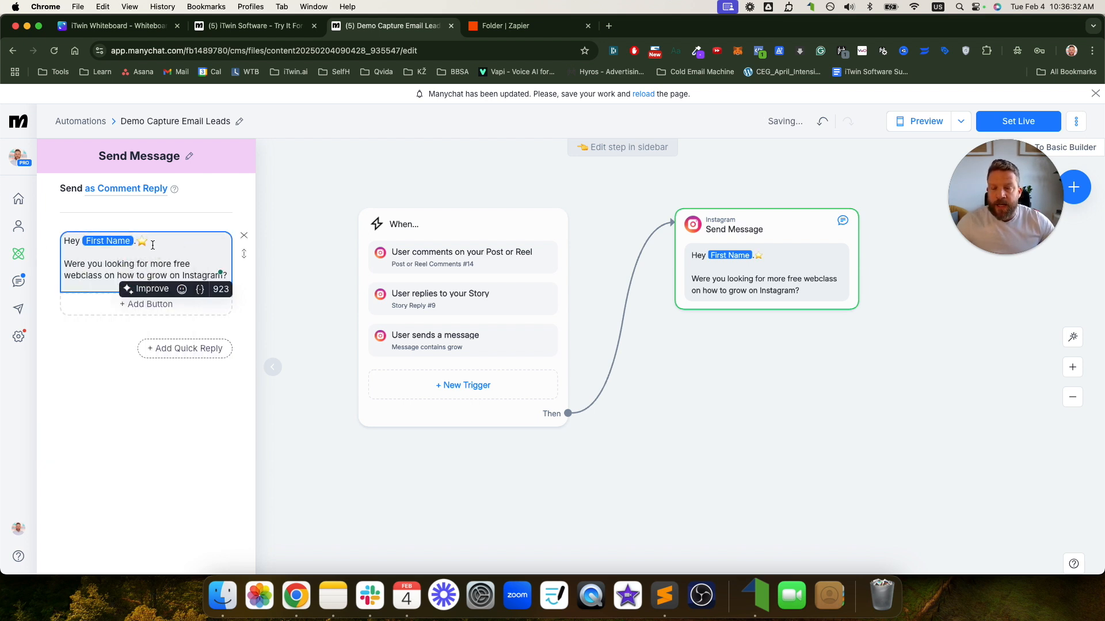
{"action": "key", "text": "Left"}
Add a button titled "YES" below the message text without assigning it an action
{"action": "left_click", "coordinate": [119, 283]}
{"action": "left_click", "coordinate": [133, 309]}
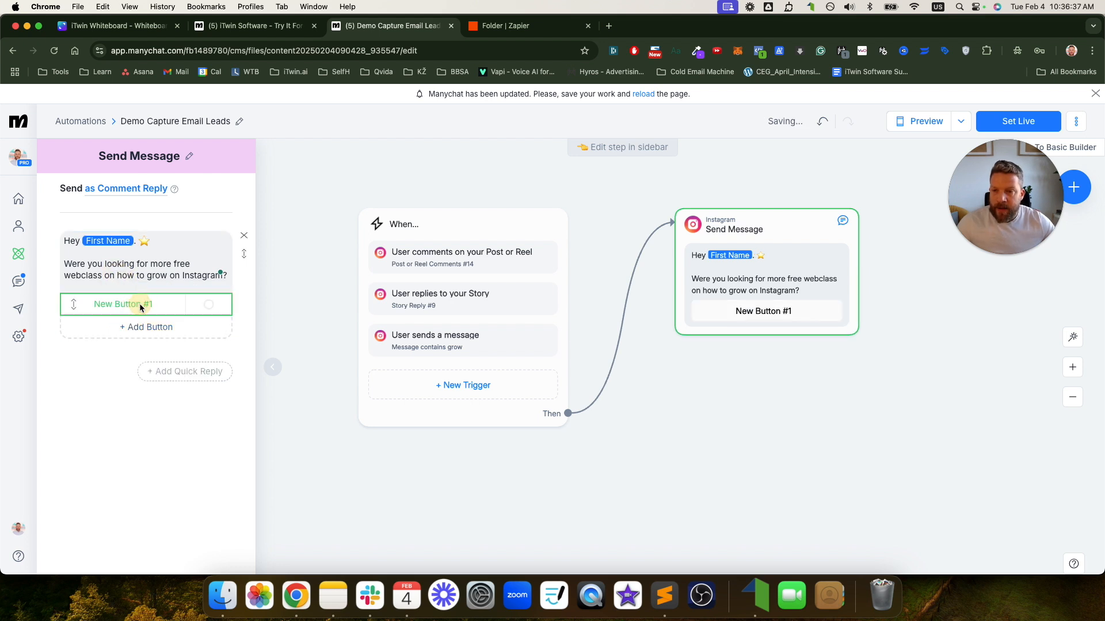
{"action": "left_click", "coordinate": [138, 305]}
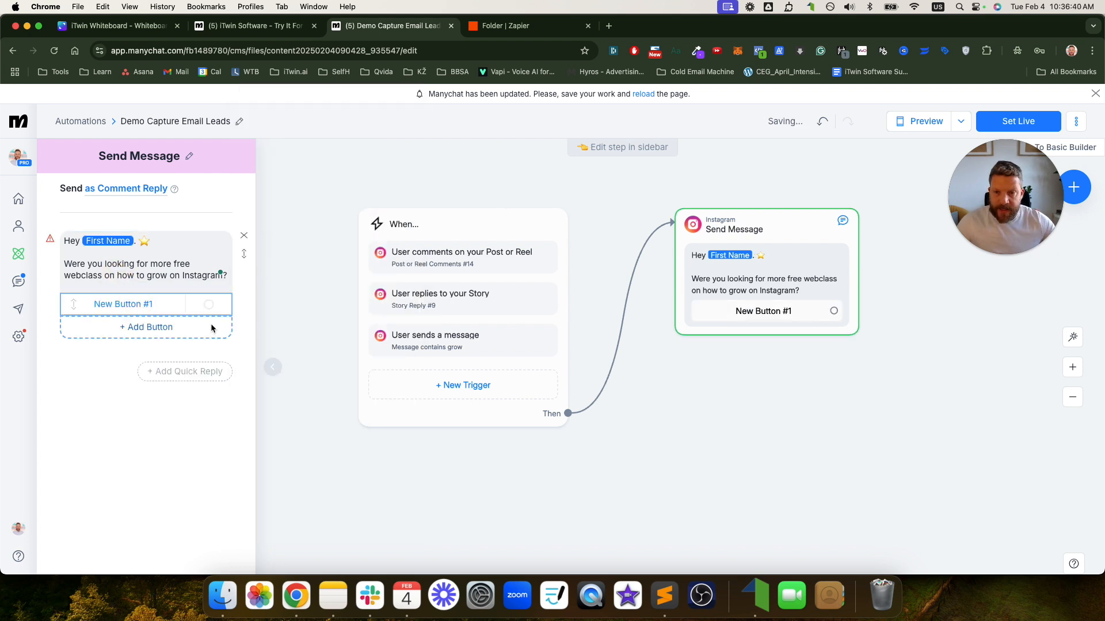
{"action": "left_click", "coordinate": [160, 306]}
{"action": "type", "text": "YES"}
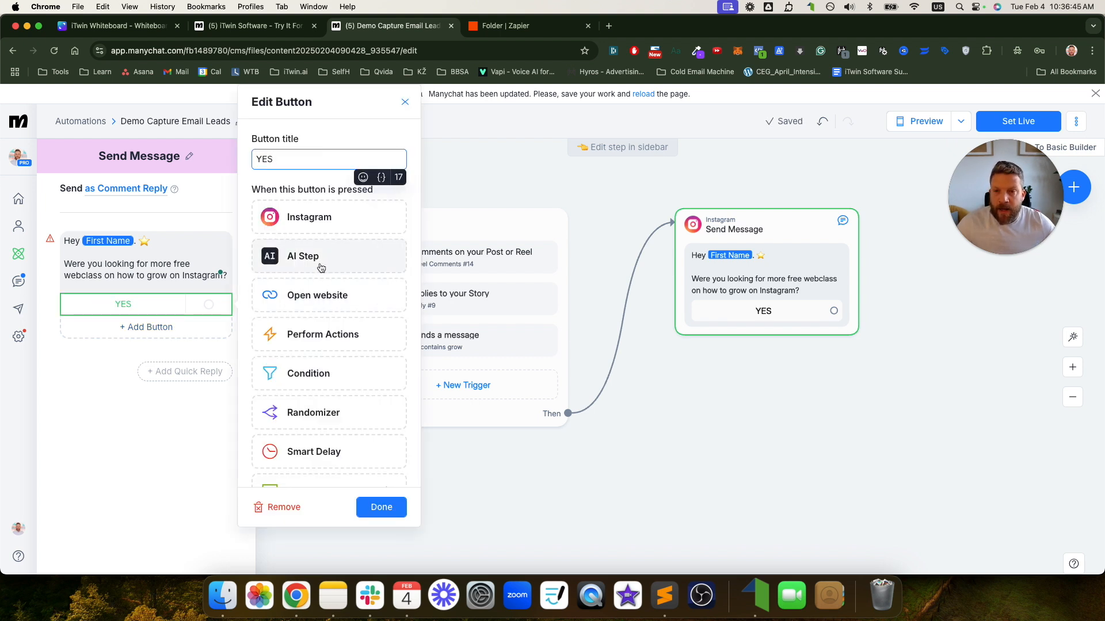
{"action": "scroll", "coordinate": [325, 294], "scroll_direction": "down", "scroll_amount": 2}
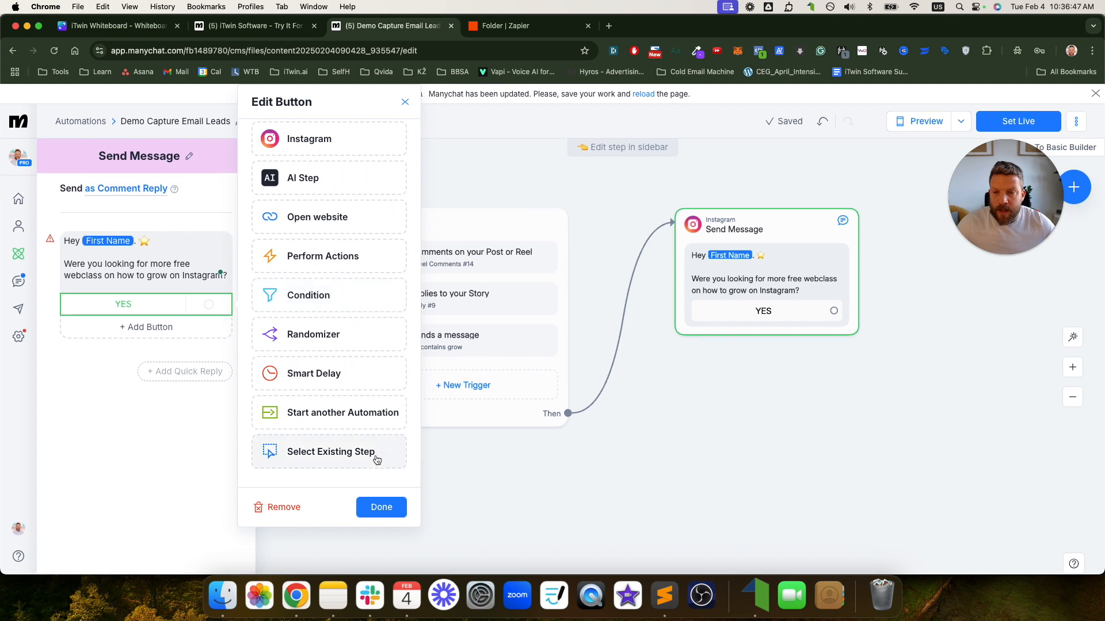
{"action": "left_click", "coordinate": [382, 507]}
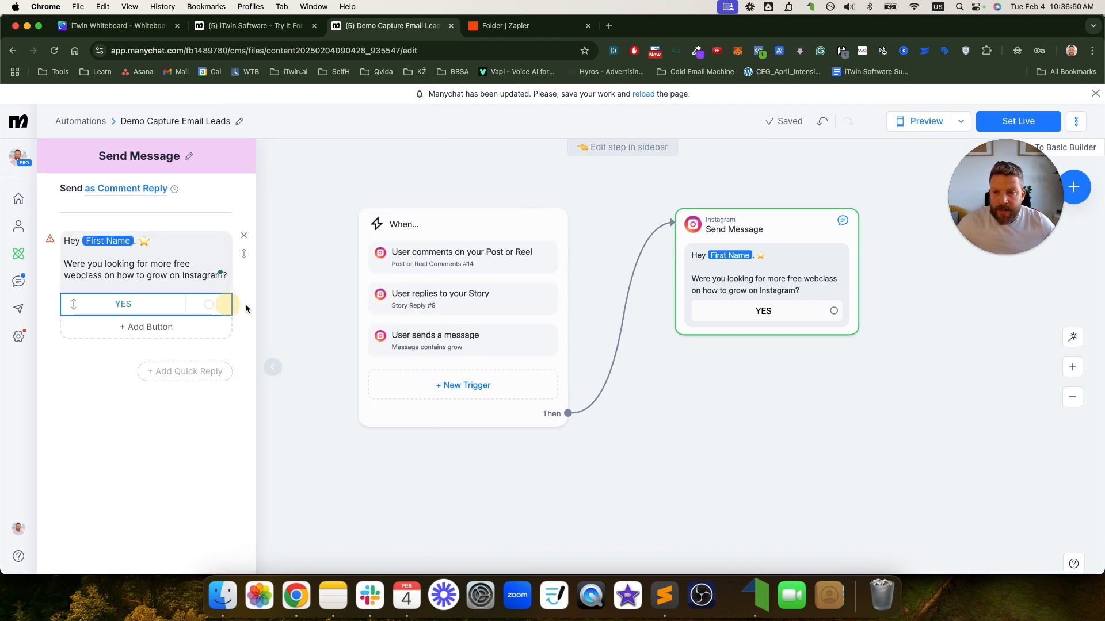
Connect the YES button of the first message to a new Instagram message step
{"action": "scroll", "coordinate": [906, 263], "scroll_direction": "right", "scroll_amount": 3}
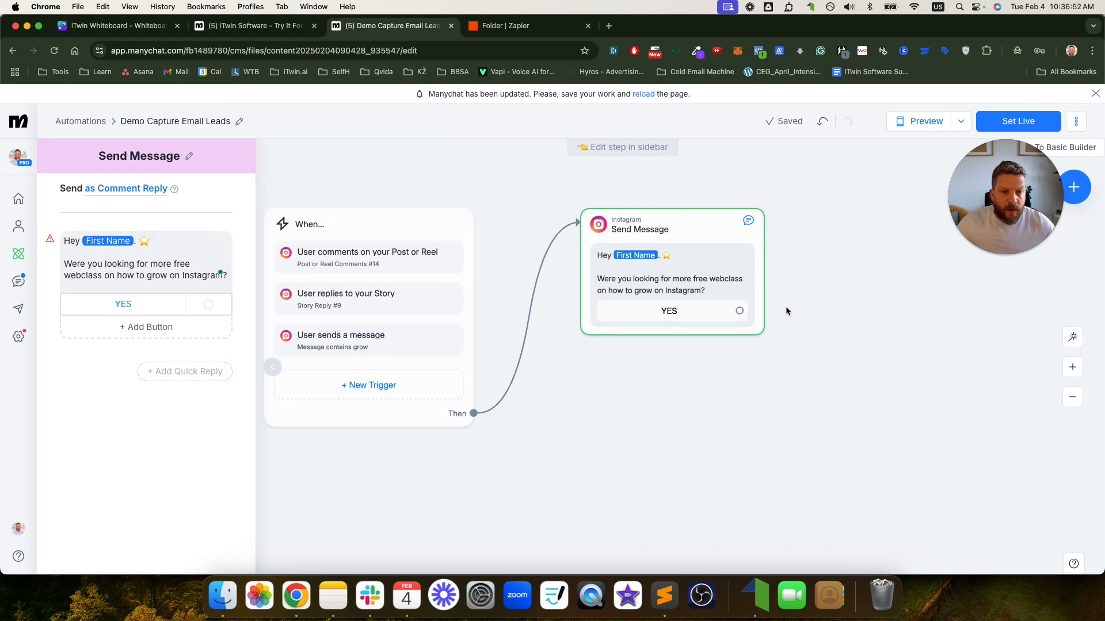
{"action": "left_click_drag", "start_coordinate": [740, 311], "coordinate": [842, 241]}
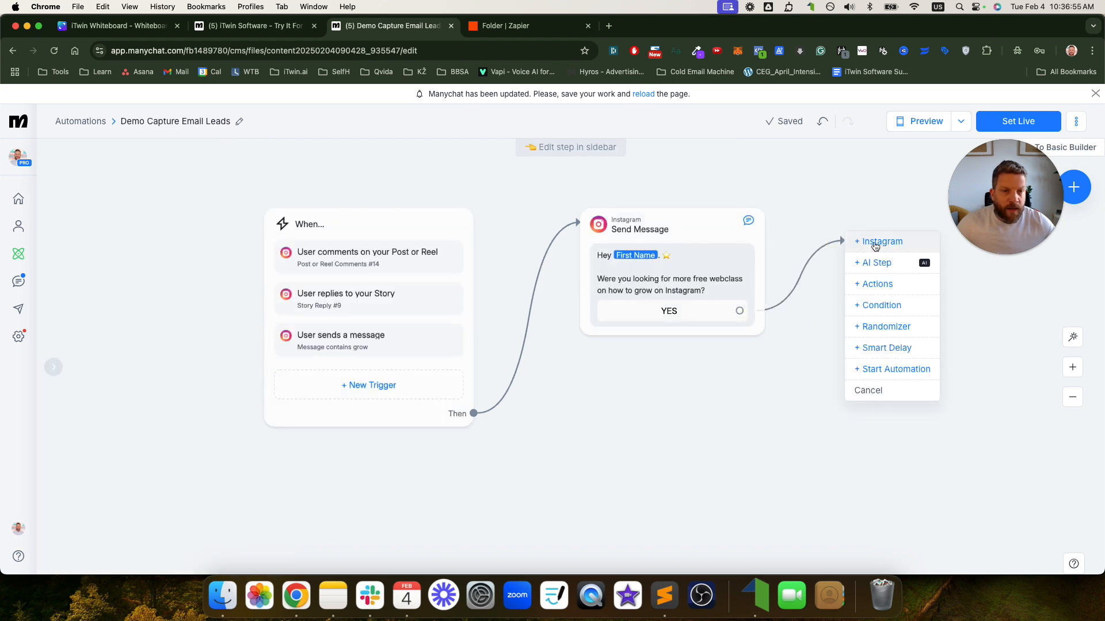
{"action": "left_click", "coordinate": [875, 242]}
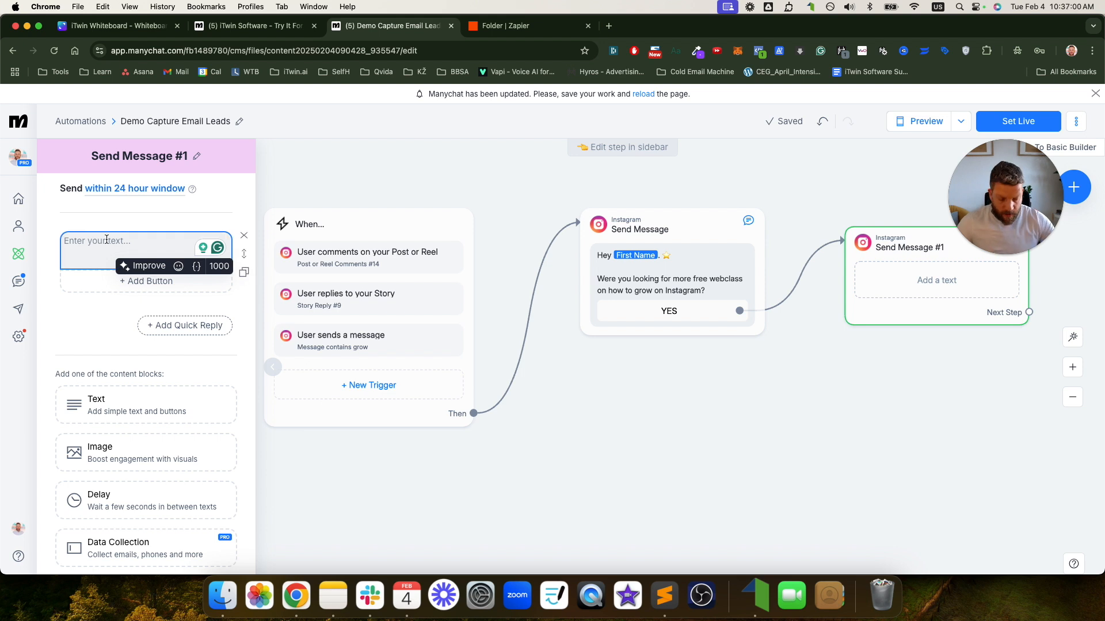
Write "Great! What email should I send you it to you? Jusst type your email address below" plus a pointing-down emoji as the new message's text
{"action": "type", "text": "Great."}
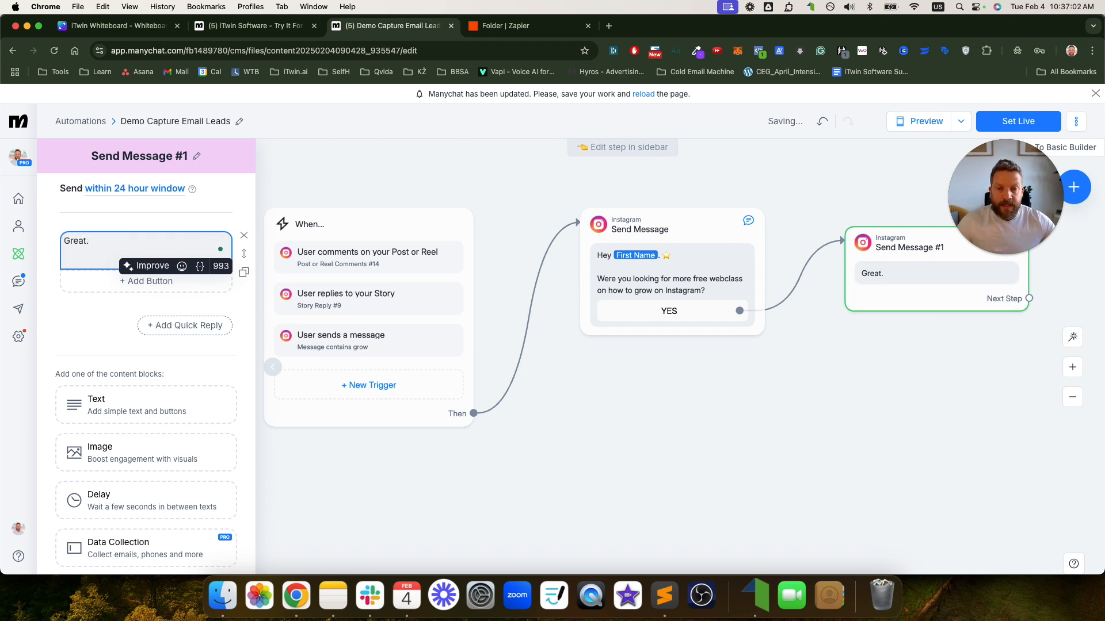
{"action": "key", "text": "BackSpace"}
{"action": "type", "text": "! W"}
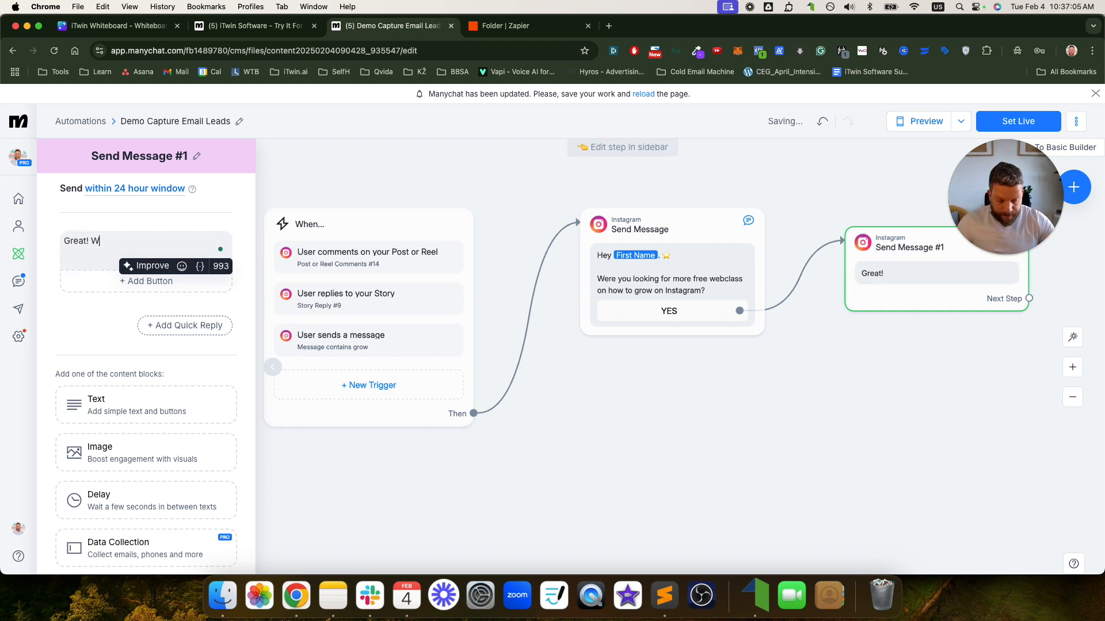
{"action": "type", "text": "hat email should I send you"}
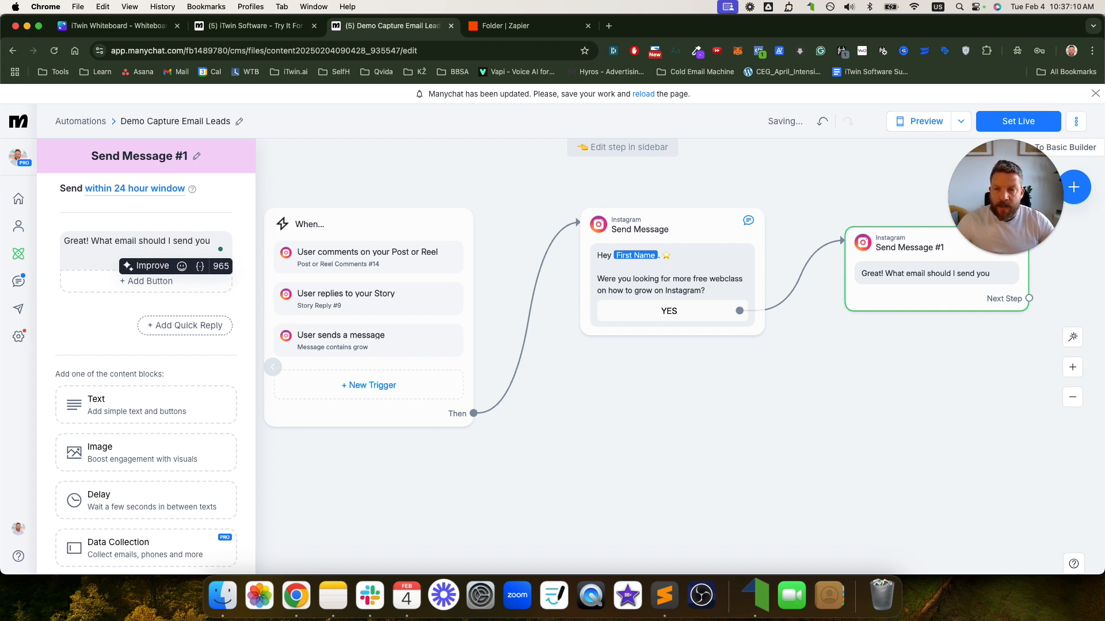
{"action": "type", "text": " it to you? Jusst"}
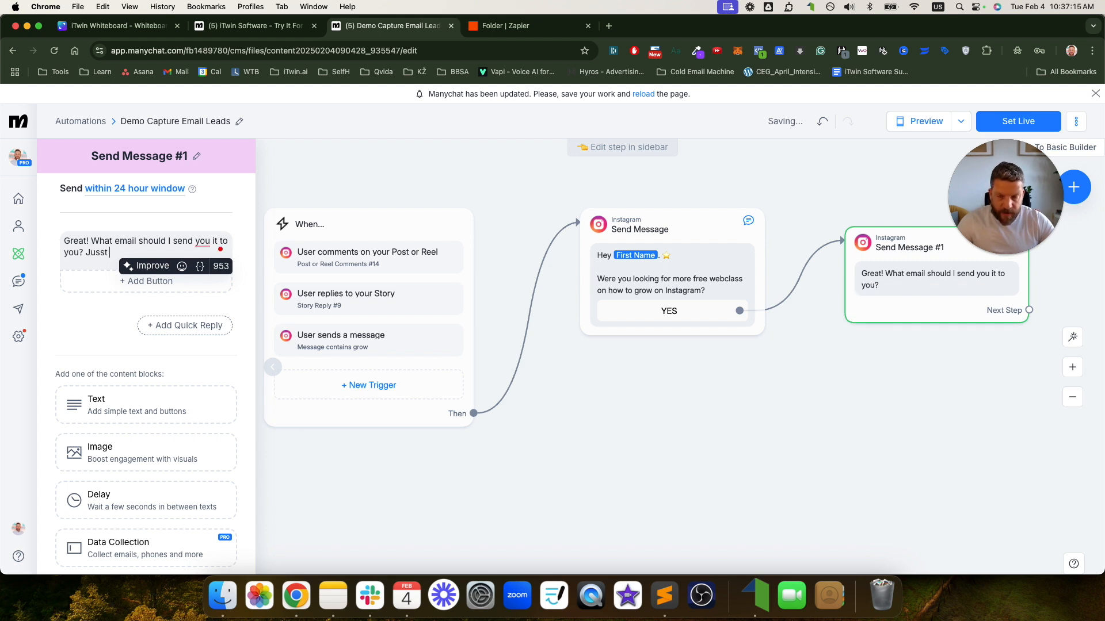
{"action": "type", "text": " type your ema"}
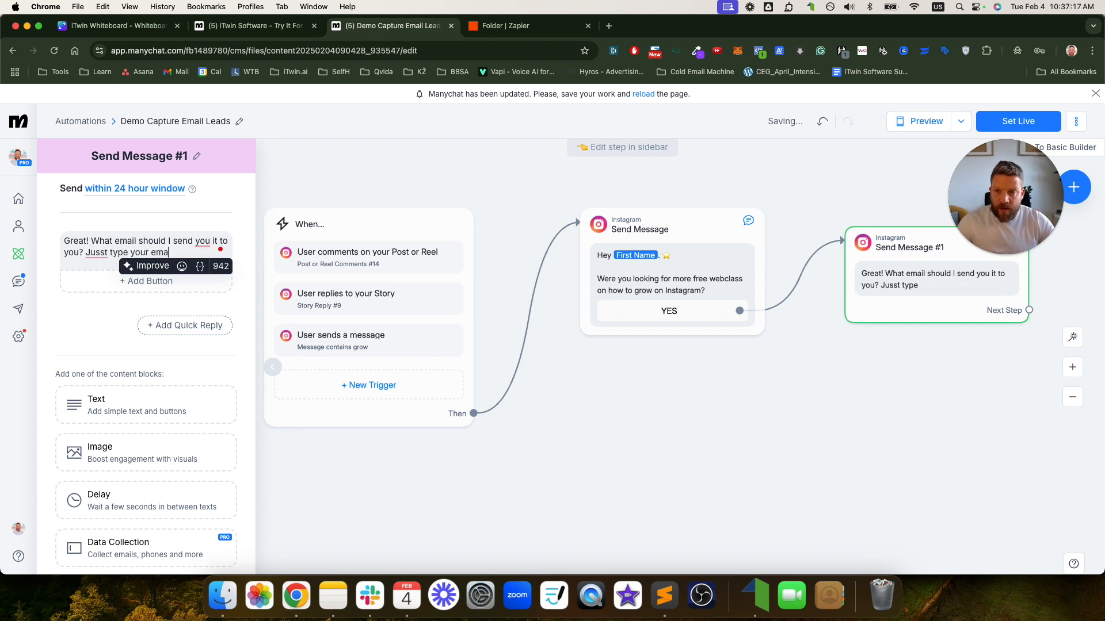
{"action": "type", "text": "il address below"}
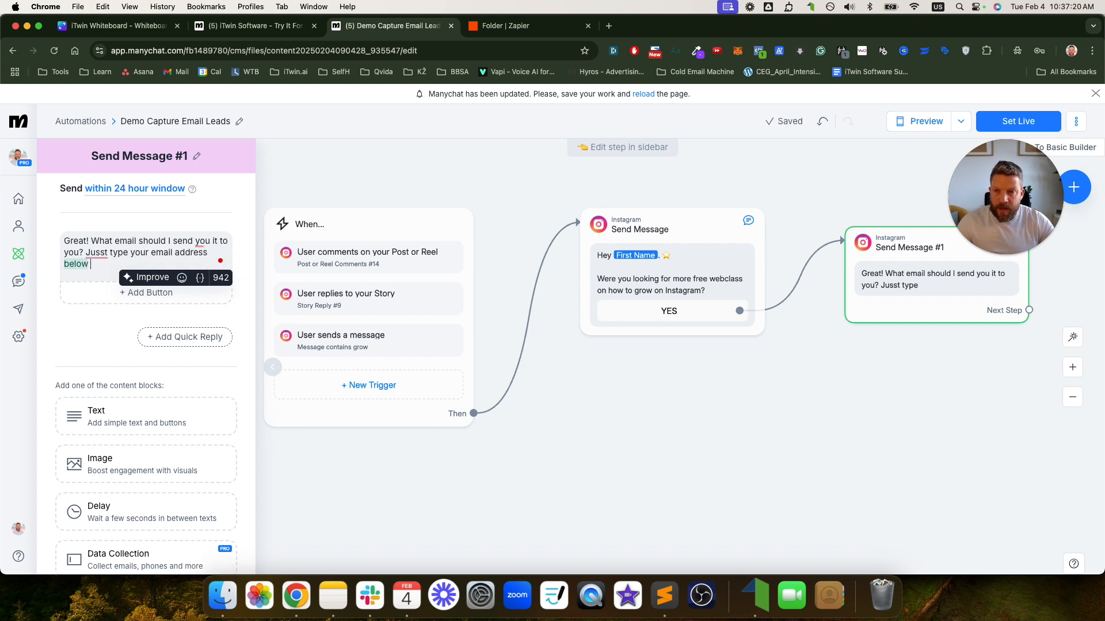
{"action": "key", "text": "ctrl+super+space"}
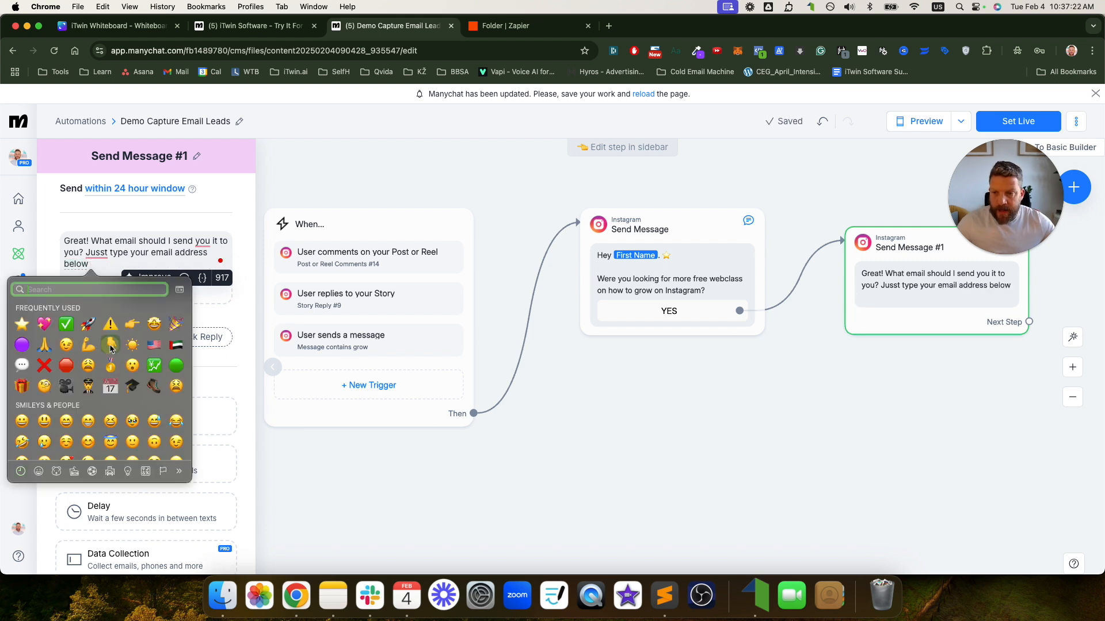
{"action": "left_click", "coordinate": [113, 350]}
Correct the message text by removing the extra "you" before "it" and changing "Jusst" to "Just"
{"action": "mouse_move", "coordinate": [203, 242]}
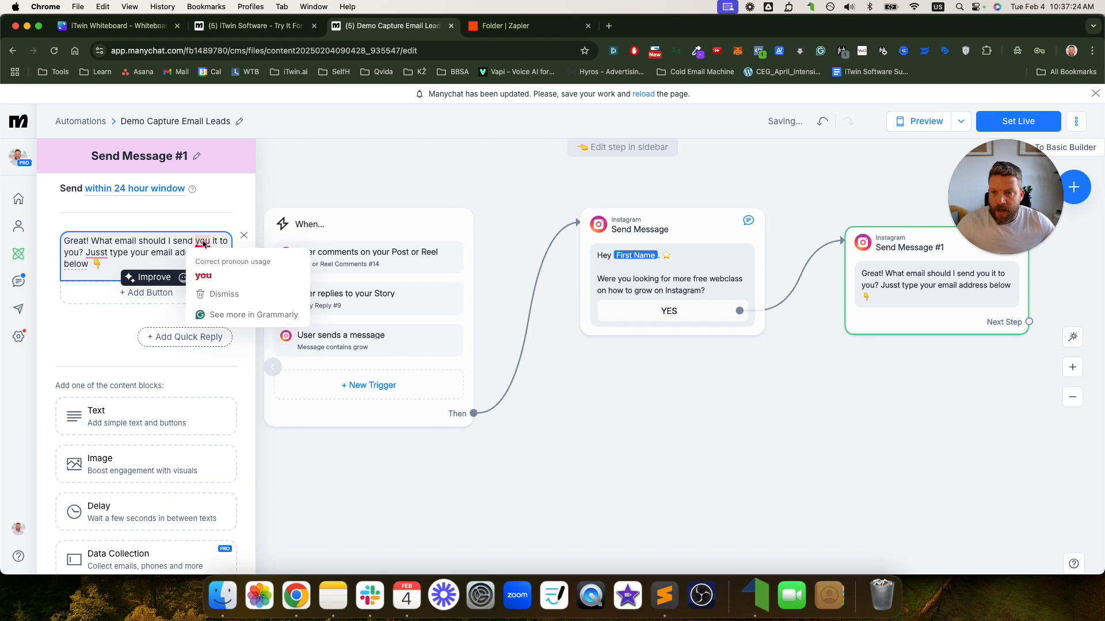
{"action": "left_click", "coordinate": [206, 273]}
{"action": "mouse_move", "coordinate": [97, 253]}
{"action": "left_click", "coordinate": [97, 283]}
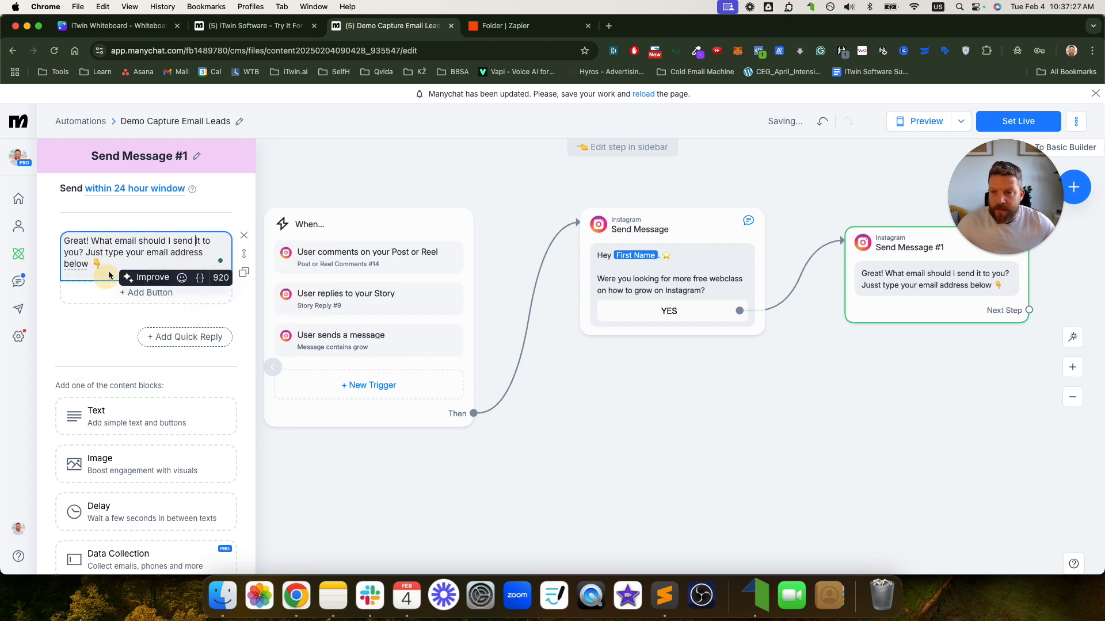
{"action": "left_click", "coordinate": [99, 323]}
Add a Data Collection block below the email question and set its reply type to Email
{"action": "scroll", "coordinate": [156, 334], "scroll_direction": "down", "scroll_amount": 3}
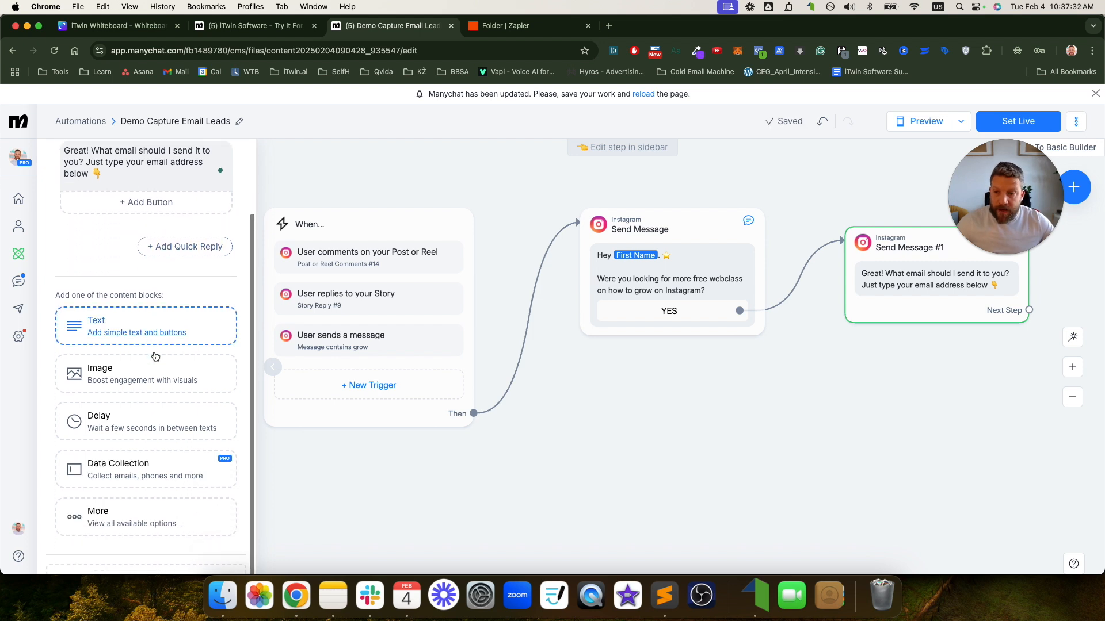
{"action": "left_click", "coordinate": [146, 461]}
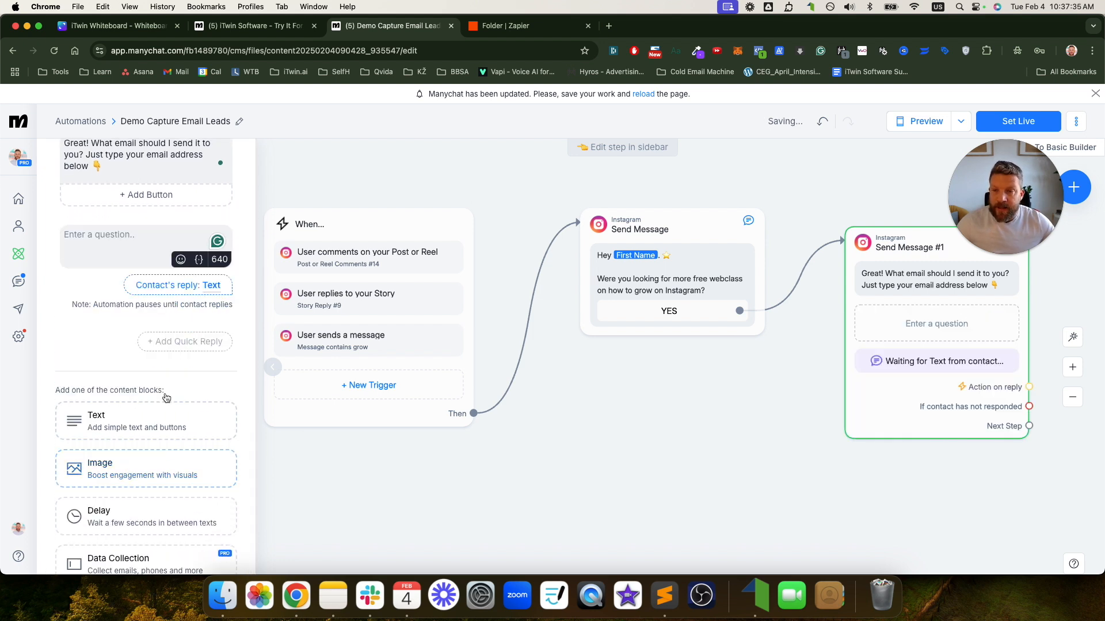
{"action": "left_click", "coordinate": [164, 285]}
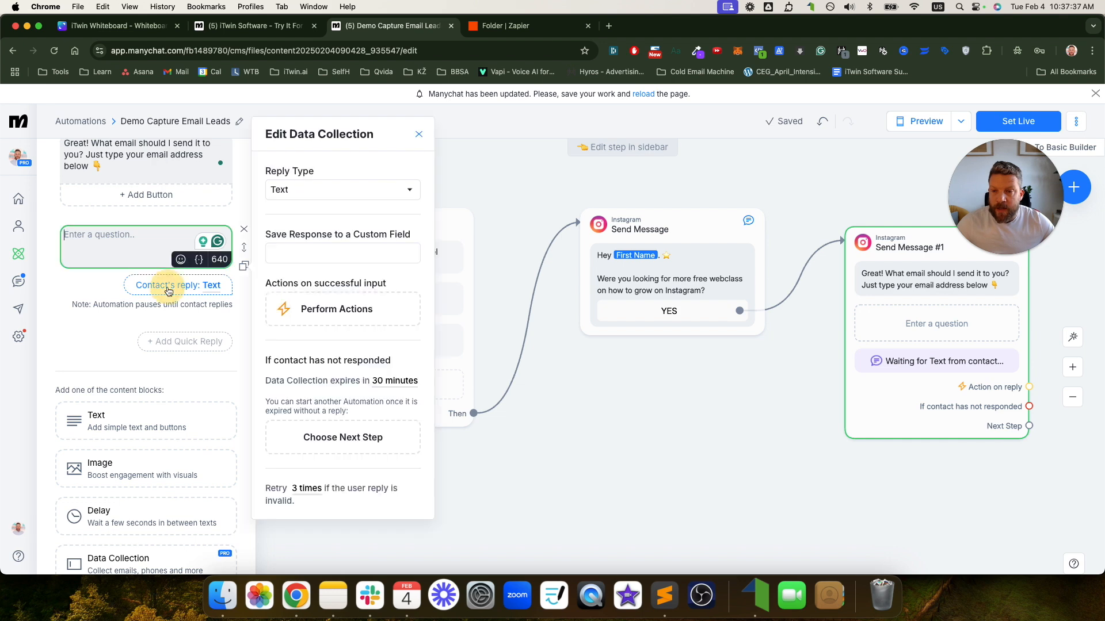
{"action": "left_click", "coordinate": [304, 193]}
{"action": "left_click", "coordinate": [305, 232]}
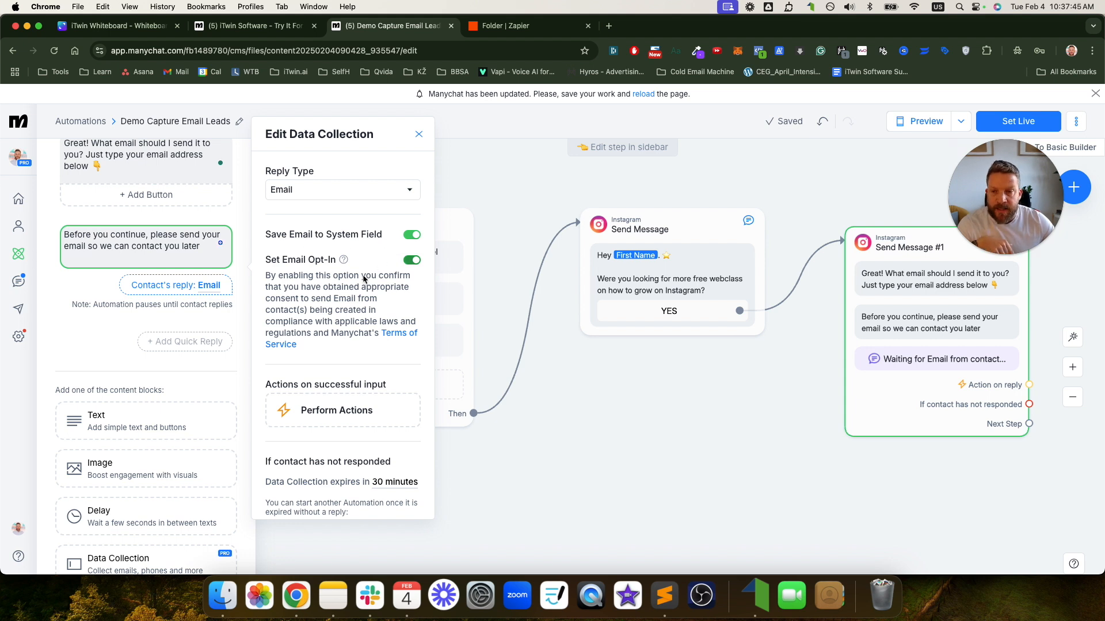
Review the email data collection's opt-in, expiry interval, retry message and skip settings without changing them
{"action": "scroll", "coordinate": [390, 324], "scroll_direction": "down", "scroll_amount": 2}
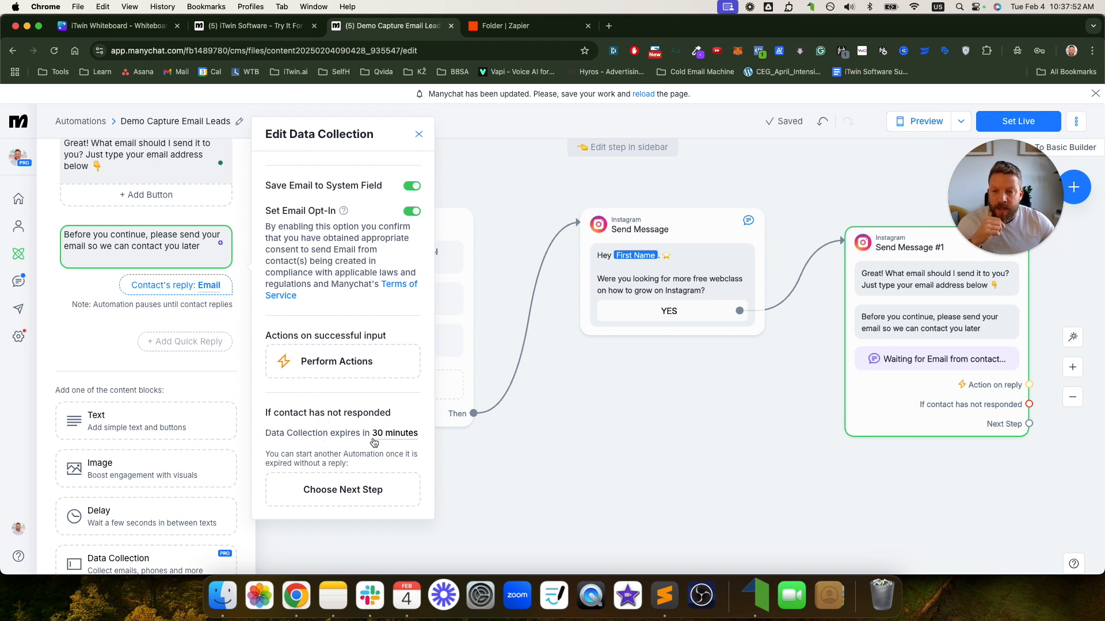
{"action": "left_click", "coordinate": [389, 438]}
{"action": "double_click", "coordinate": [337, 477]}
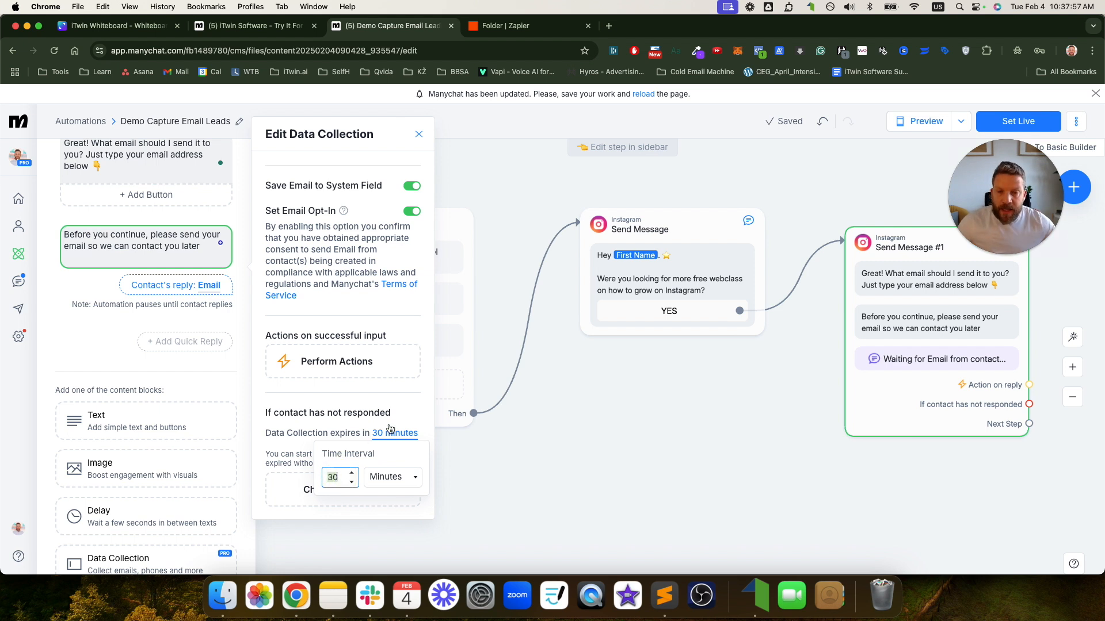
{"action": "left_click", "coordinate": [414, 415]}
{"action": "scroll", "coordinate": [390, 453], "scroll_direction": "down", "scroll_amount": 5}
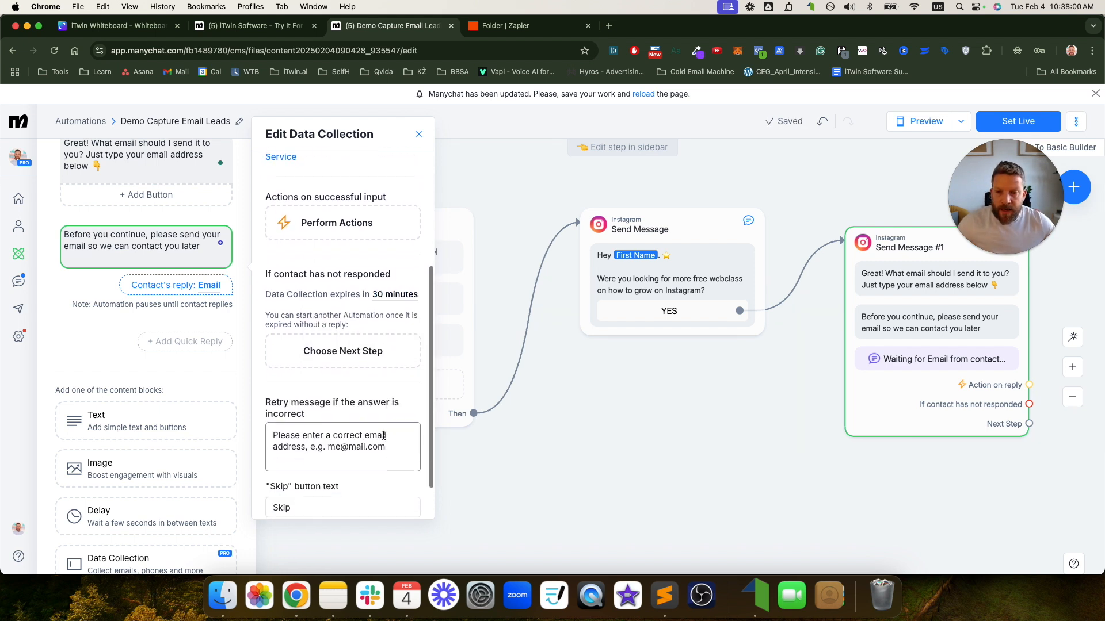
{"action": "scroll", "coordinate": [383, 435], "scroll_direction": "down", "scroll_amount": 2}
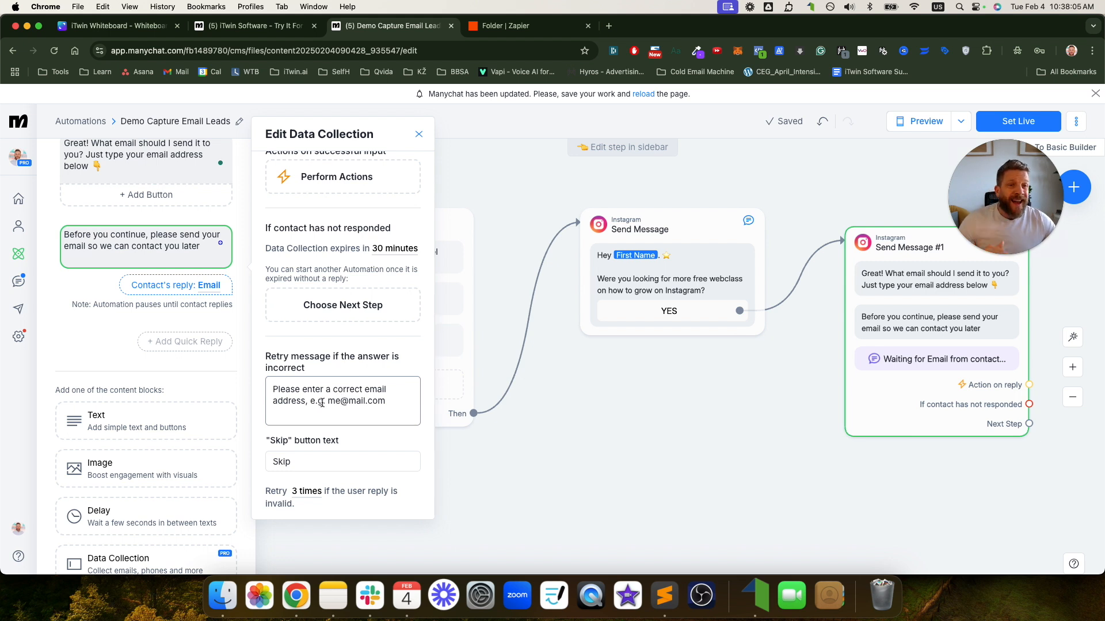
{"action": "scroll", "coordinate": [320, 438], "scroll_direction": "down", "scroll_amount": 3}
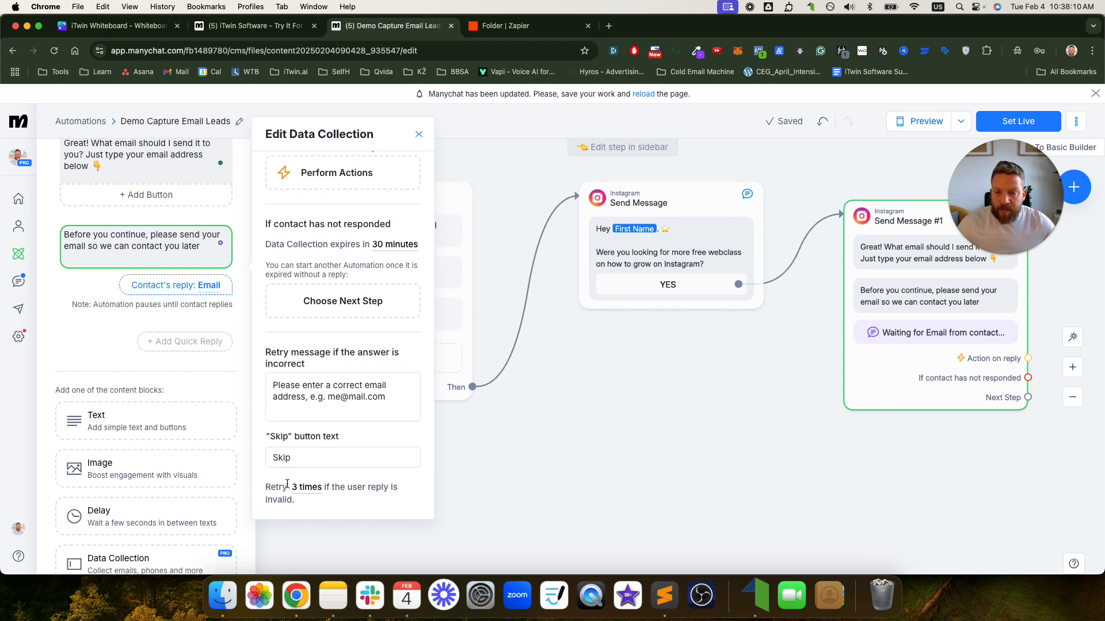
Attach an actions step to the successful email input and make it add the tag "itwin software demo trial"
{"action": "scroll", "coordinate": [318, 482], "scroll_direction": "up", "scroll_amount": 5}
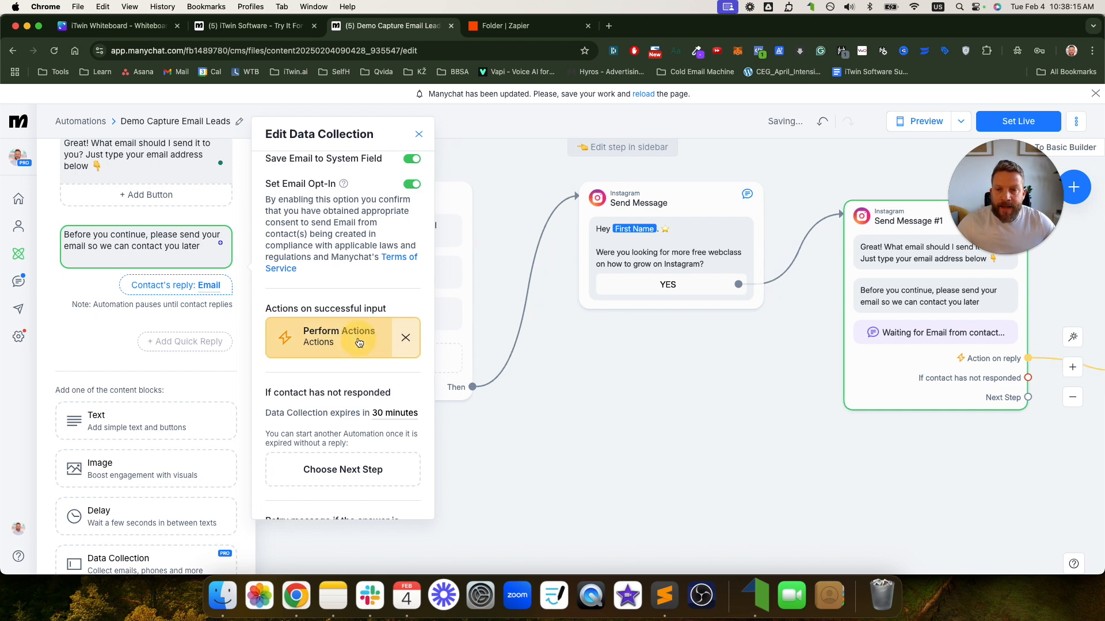
{"action": "left_click", "coordinate": [354, 344]}
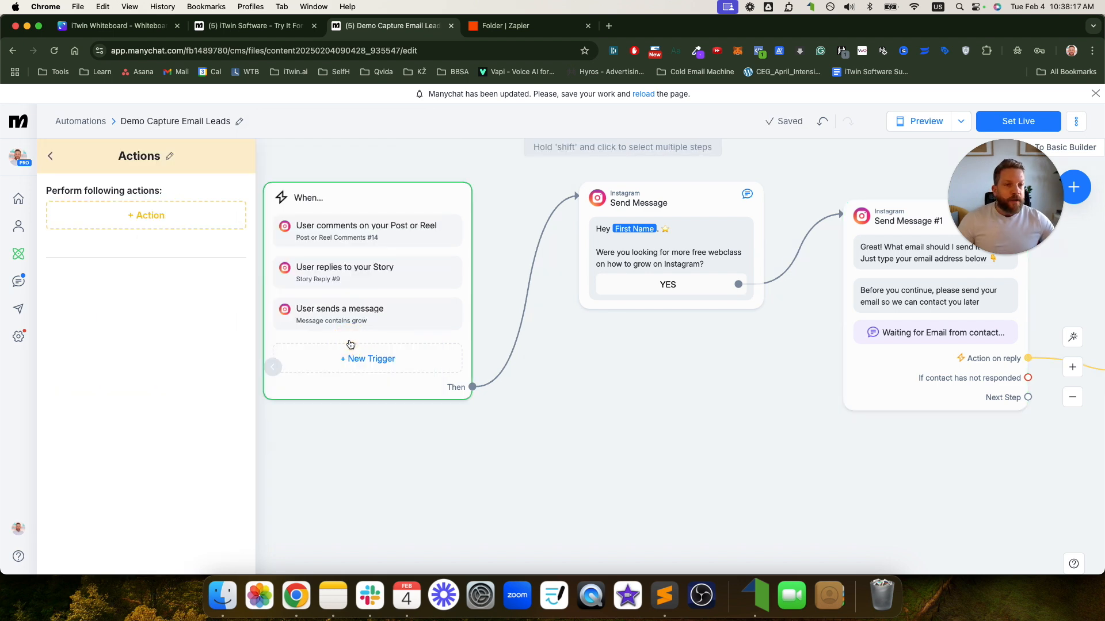
{"action": "left_click", "coordinate": [147, 216]}
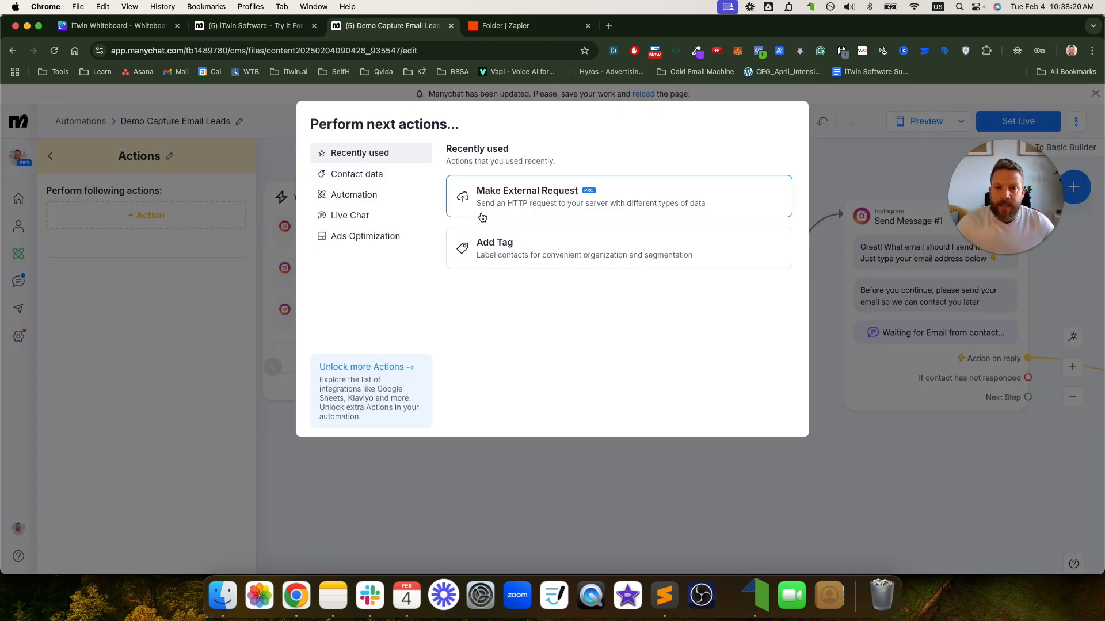
{"action": "left_click", "coordinate": [376, 175]}
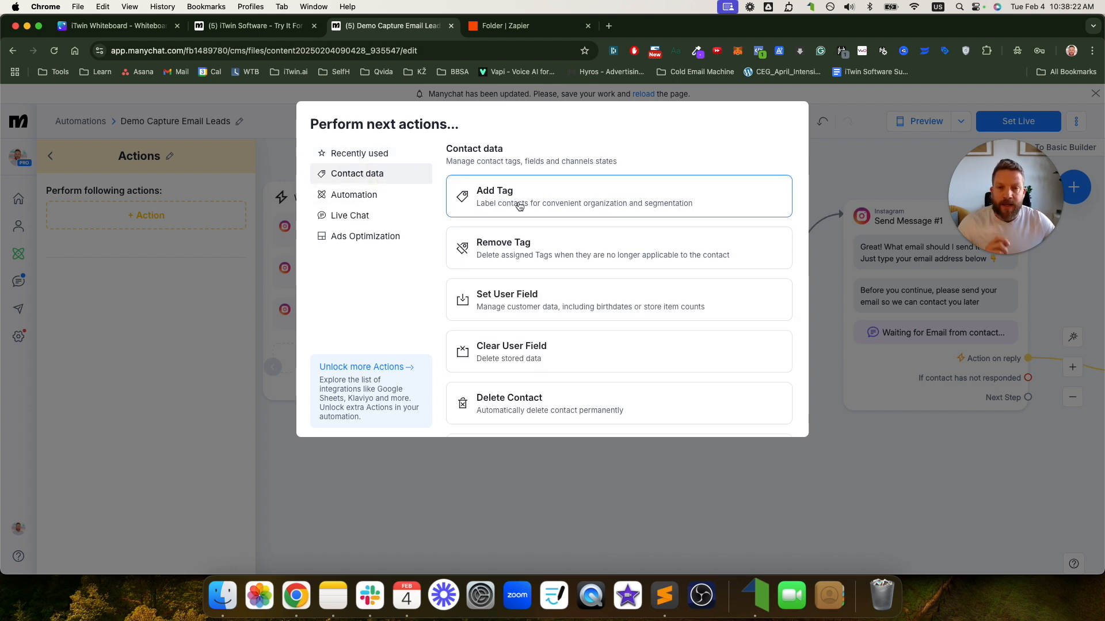
{"action": "left_click", "coordinate": [520, 205]}
{"action": "left_click", "coordinate": [117, 235]}
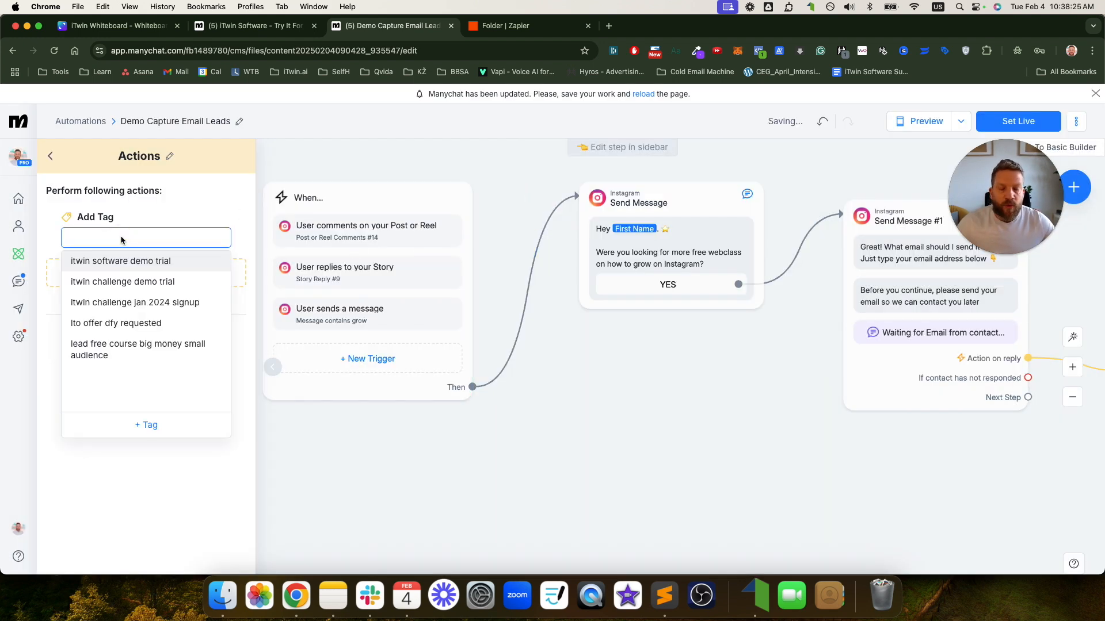
{"action": "left_click", "coordinate": [127, 261]}
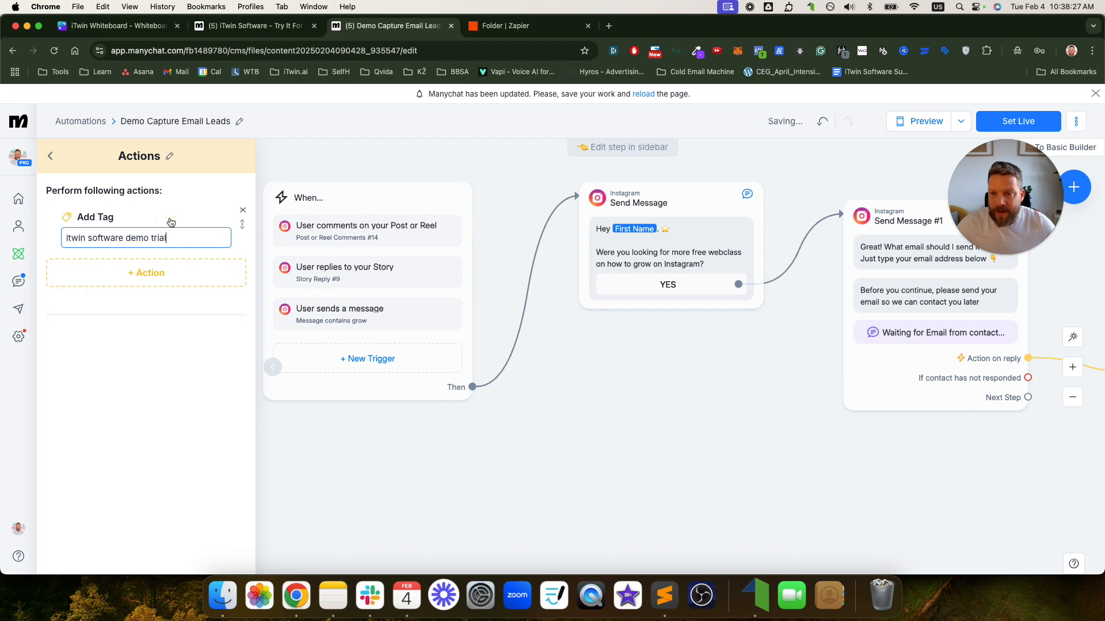
Add an External Request action below the tag action and open its request for editing
{"action": "left_click", "coordinate": [155, 274]}
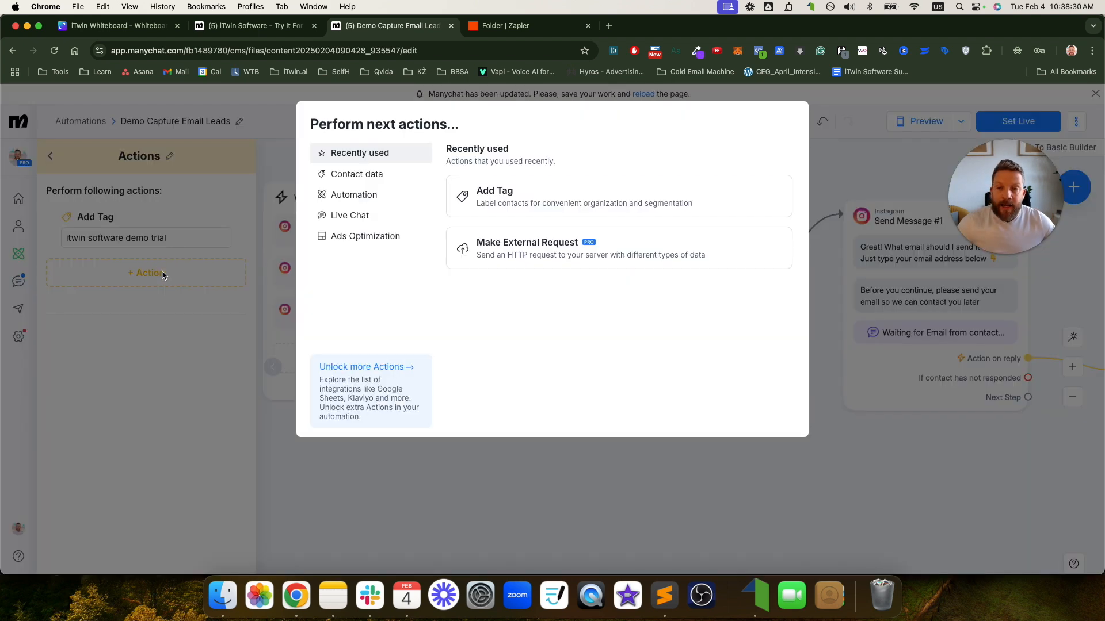
{"action": "left_click", "coordinate": [526, 255]}
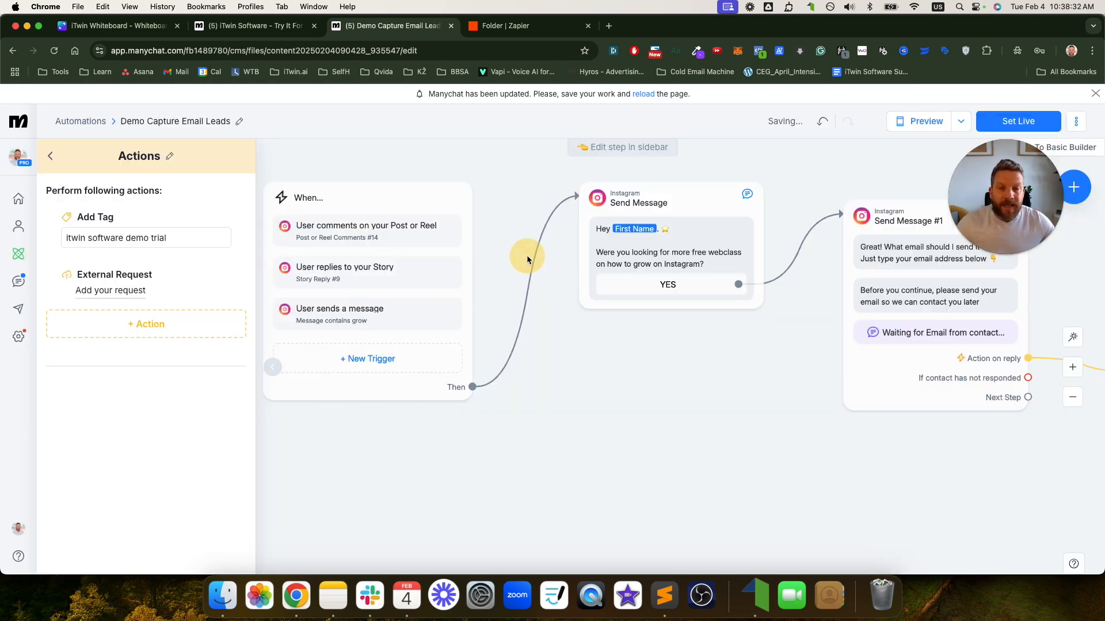
{"action": "left_click", "coordinate": [124, 290]}
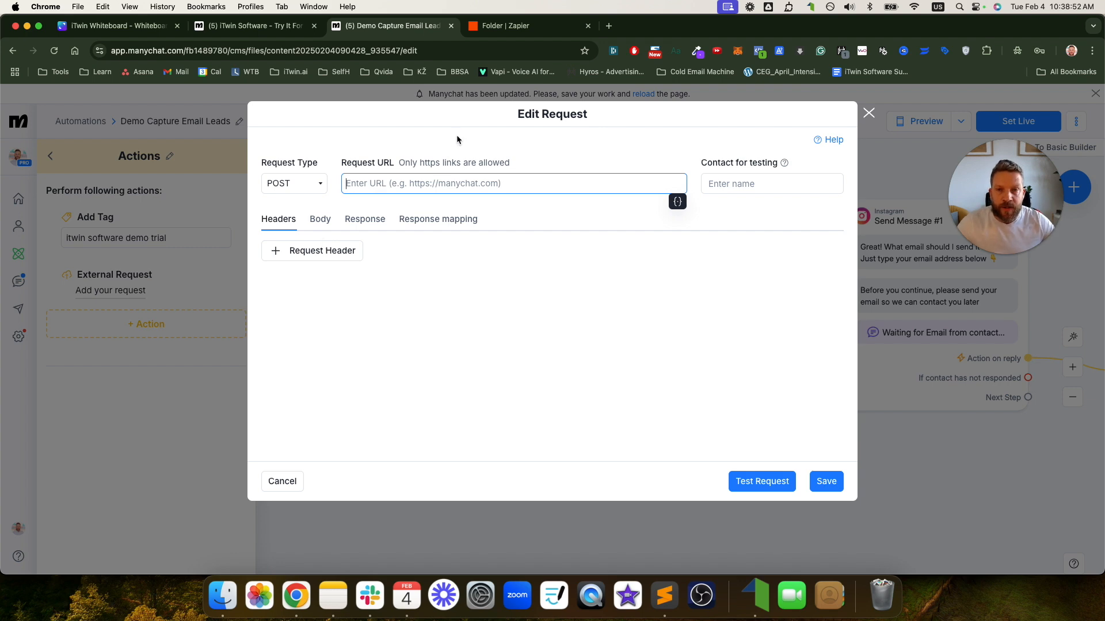
Switch to Zapier and create a new Zap in the personal folder
{"action": "left_click", "coordinate": [498, 33]}
{"action": "left_click_drag", "start_coordinate": [1024, 154], "coordinate": [999, 381]}
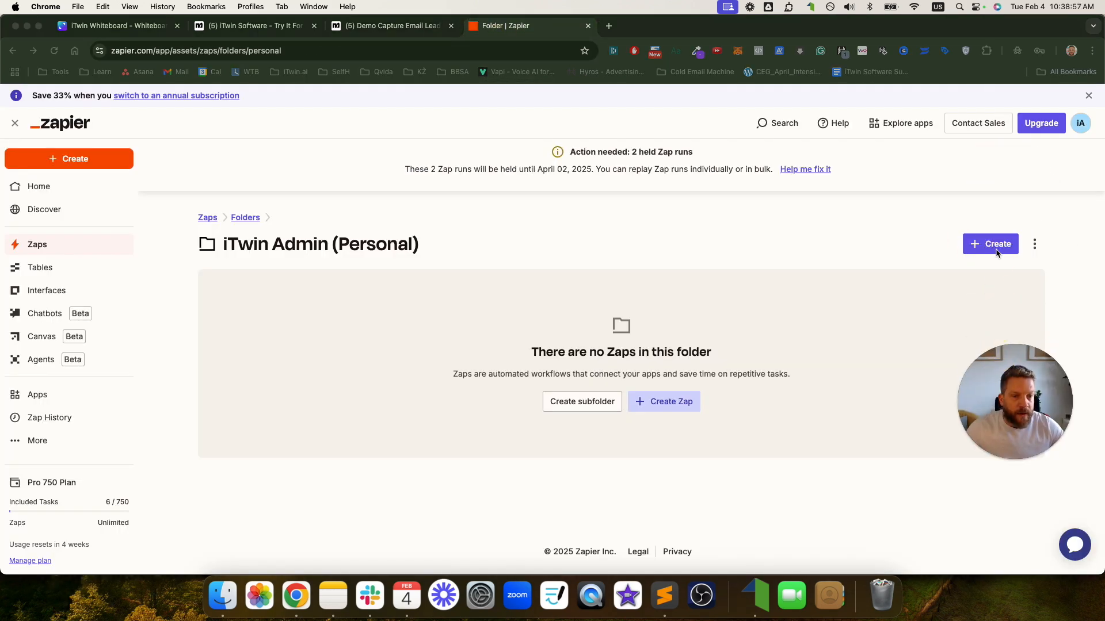
{"action": "left_click", "coordinate": [990, 244]}
{"action": "left_click", "coordinate": [945, 275]}
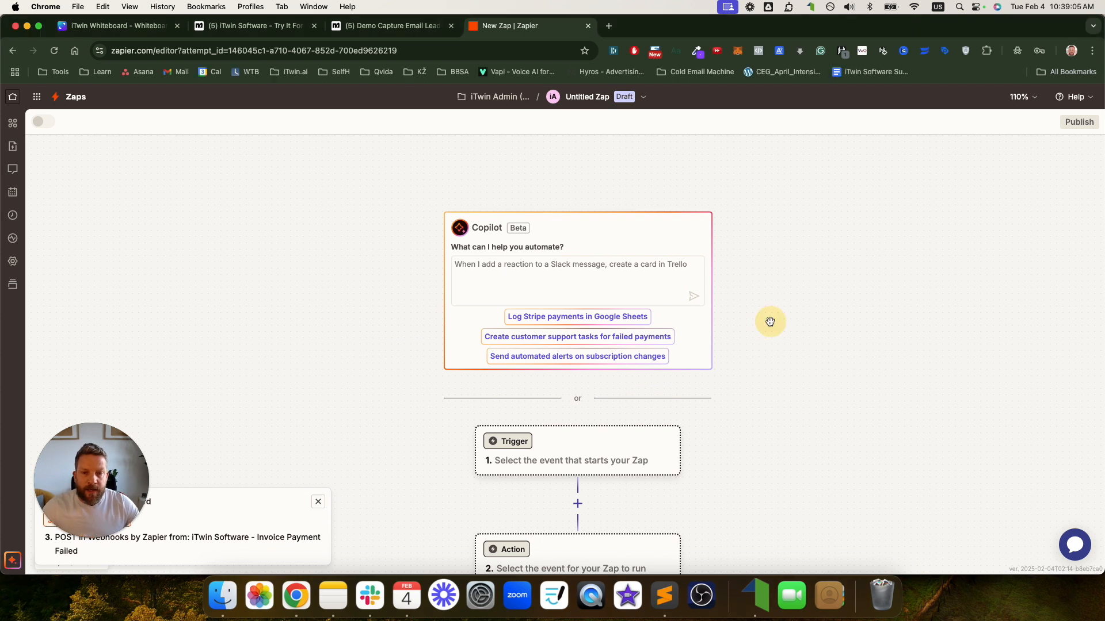
Set the Zap's trigger to Webhooks by Zapier with the Catch Hook event
{"action": "left_click", "coordinate": [631, 412]}
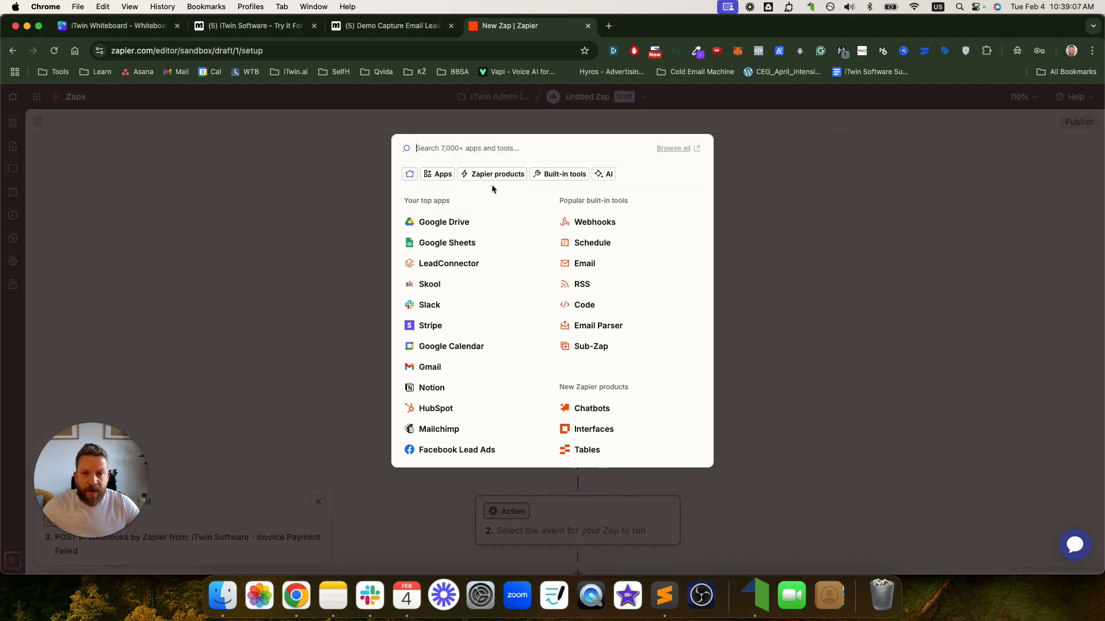
{"action": "left_click", "coordinate": [594, 221]}
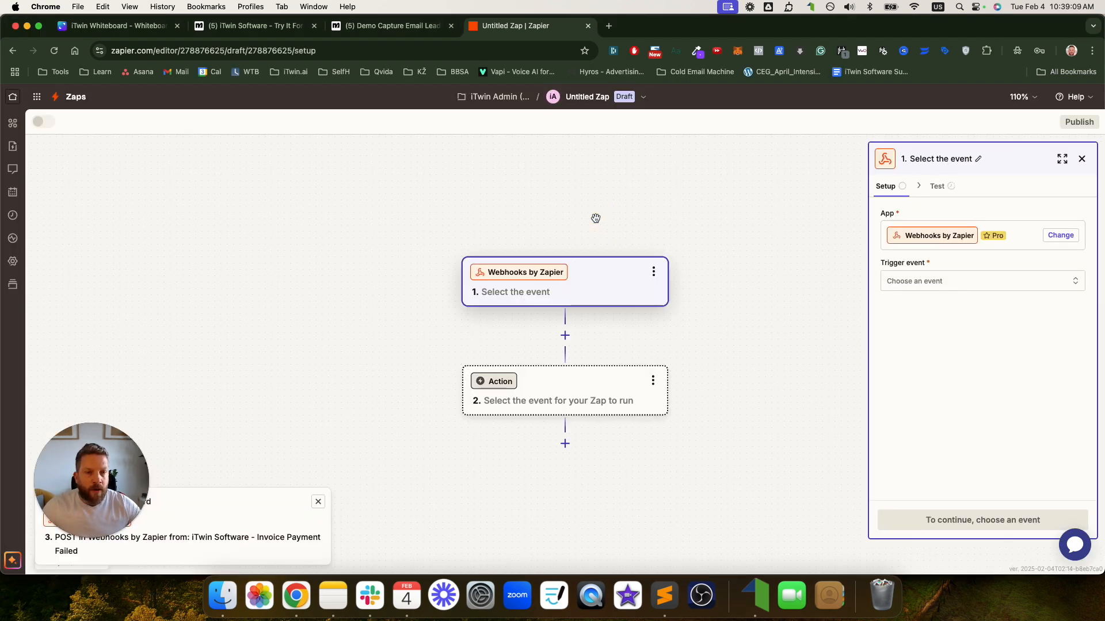
{"action": "left_click", "coordinate": [892, 282]}
{"action": "left_click", "coordinate": [698, 337]}
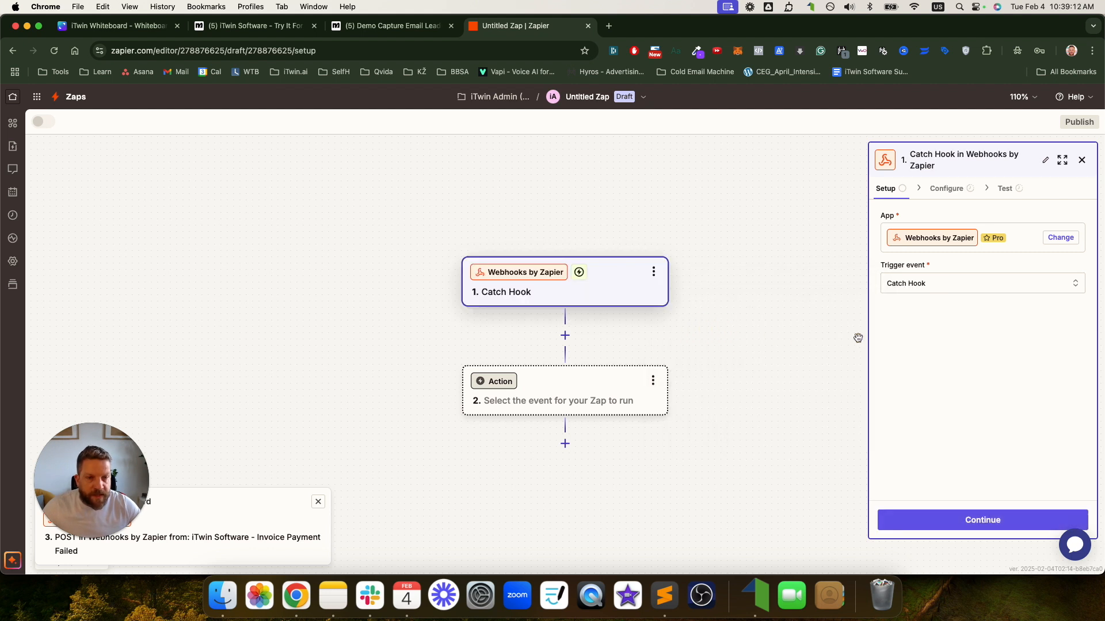
Leave the Catch Hook's child key empty and copy the webhook URL generated for the trigger
{"action": "left_click", "coordinate": [965, 518]}
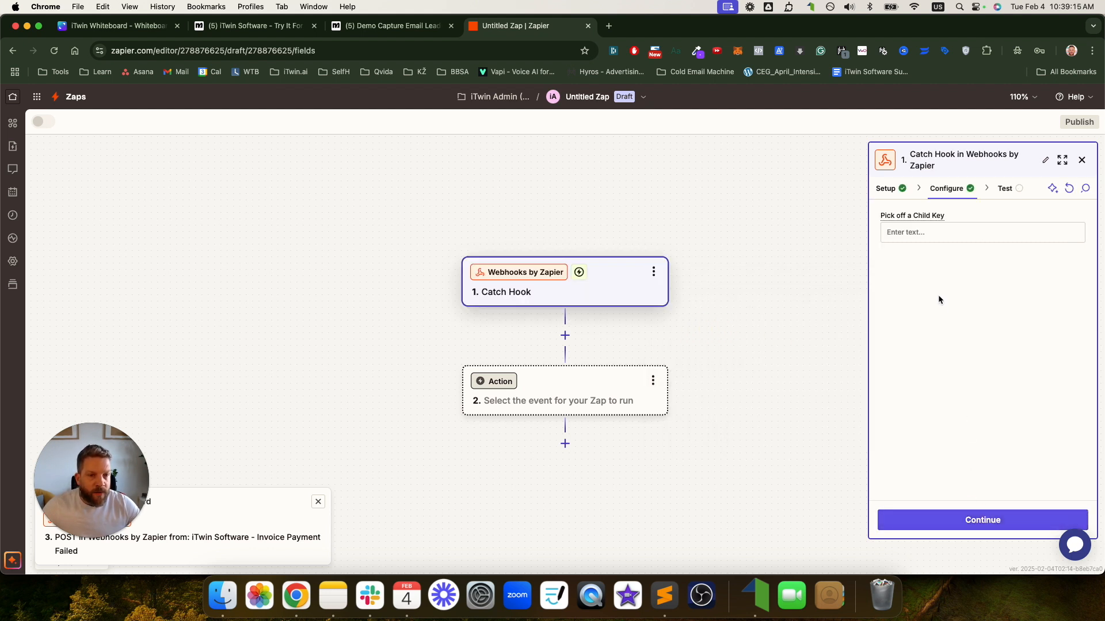
{"action": "left_click", "coordinate": [972, 530]}
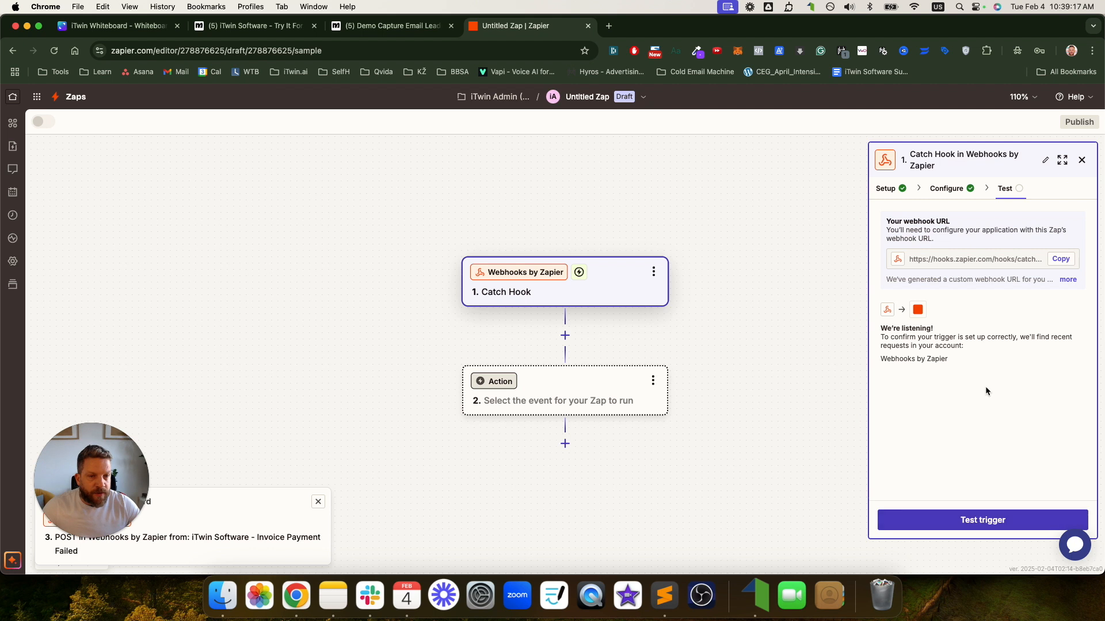
{"action": "left_click", "coordinate": [1049, 263]}
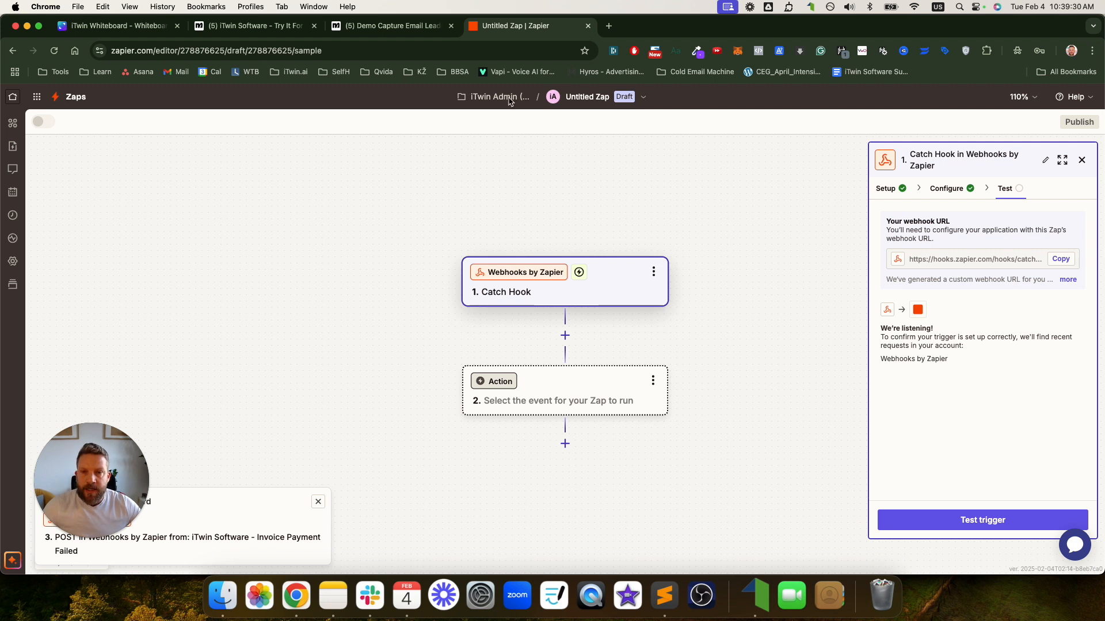
{"action": "left_click", "coordinate": [391, 25]}
{"action": "left_click", "coordinate": [518, 26]}
{"action": "left_click", "coordinate": [1060, 260]}
Switch to Manychat, set the POST request URL to the copied webhook URL and add Full Contact Data as the request body
{"action": "left_click", "coordinate": [391, 25]}
{"action": "left_click", "coordinate": [406, 183]}
{"action": "key", "text": "super+v"}
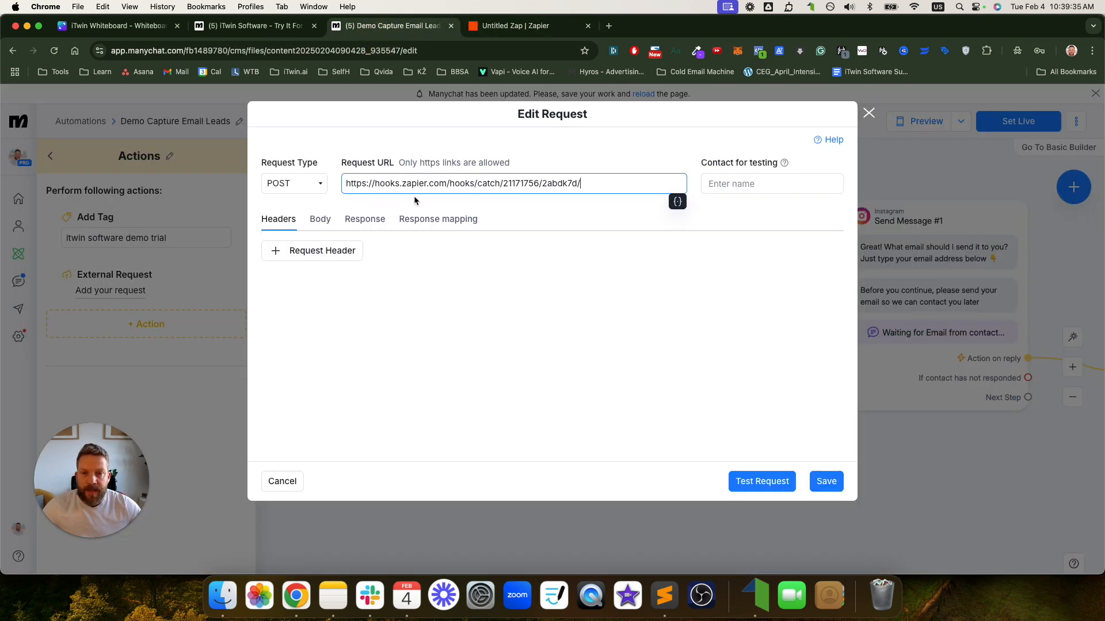
{"action": "left_click", "coordinate": [679, 230]}
{"action": "left_click", "coordinate": [318, 220]}
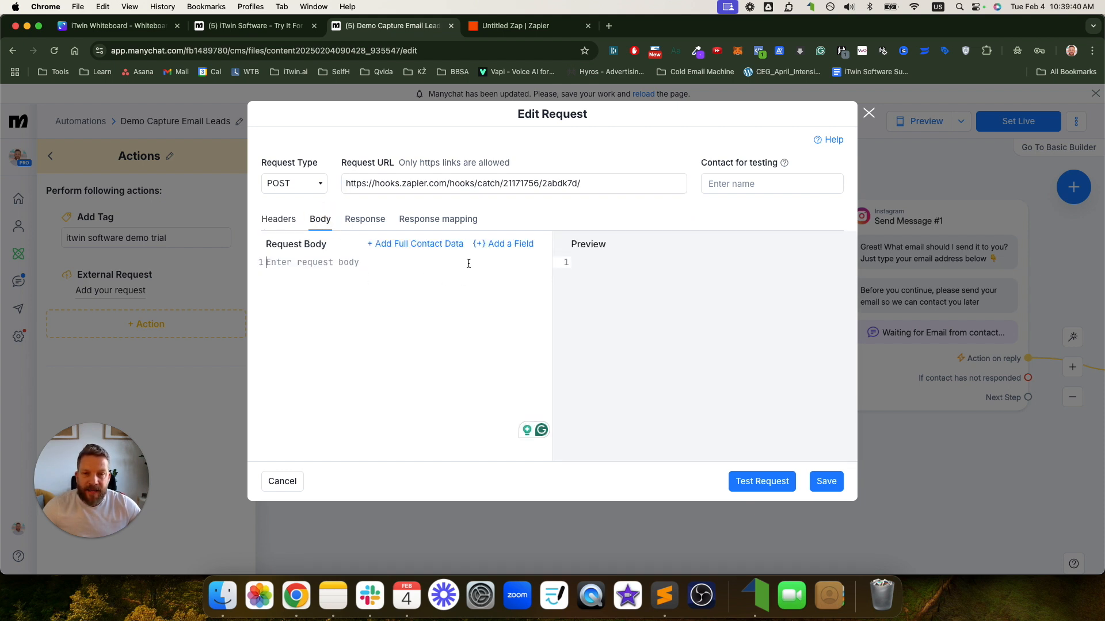
{"action": "left_click", "coordinate": [428, 246]}
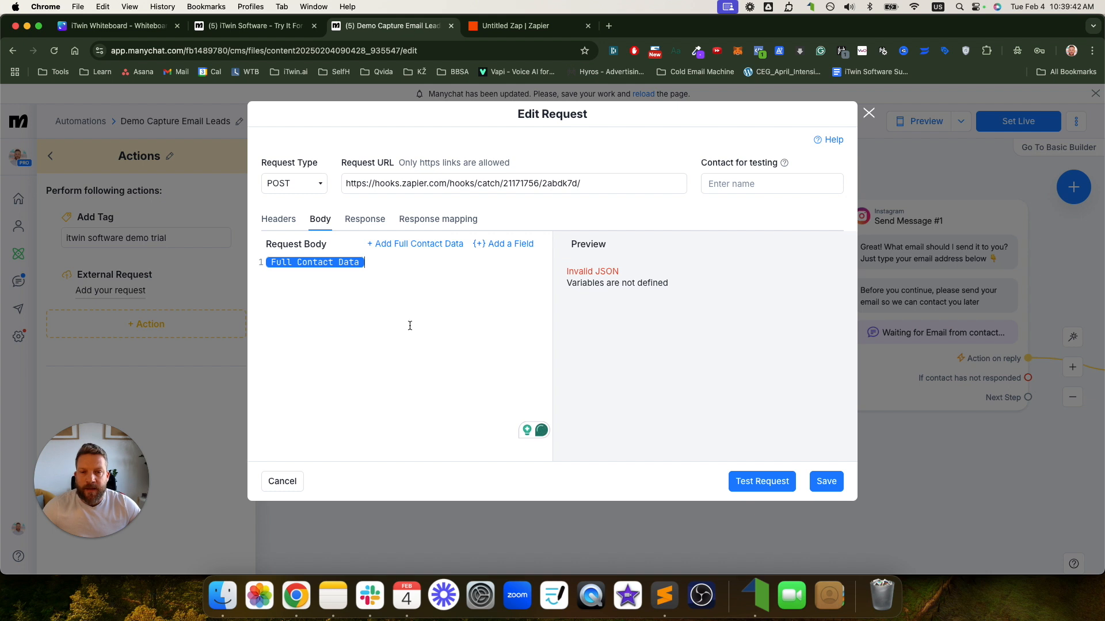
Choose a contact for testing by first name, review the previewed contact data and send a test request
{"action": "left_click", "coordinate": [743, 183]}
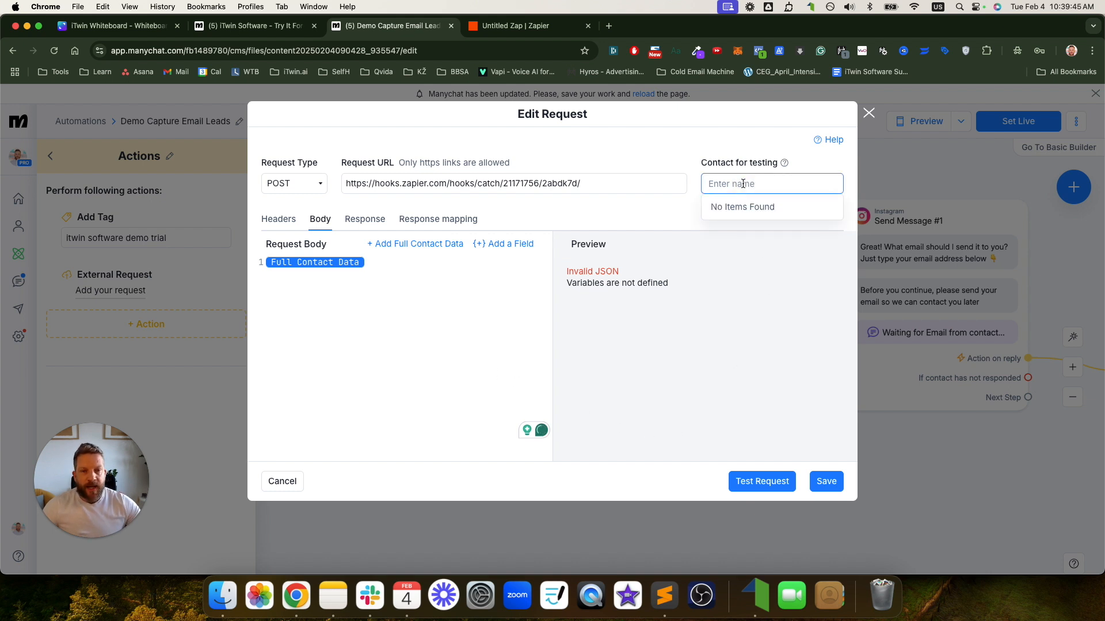
{"action": "type", "text": "Juan"}
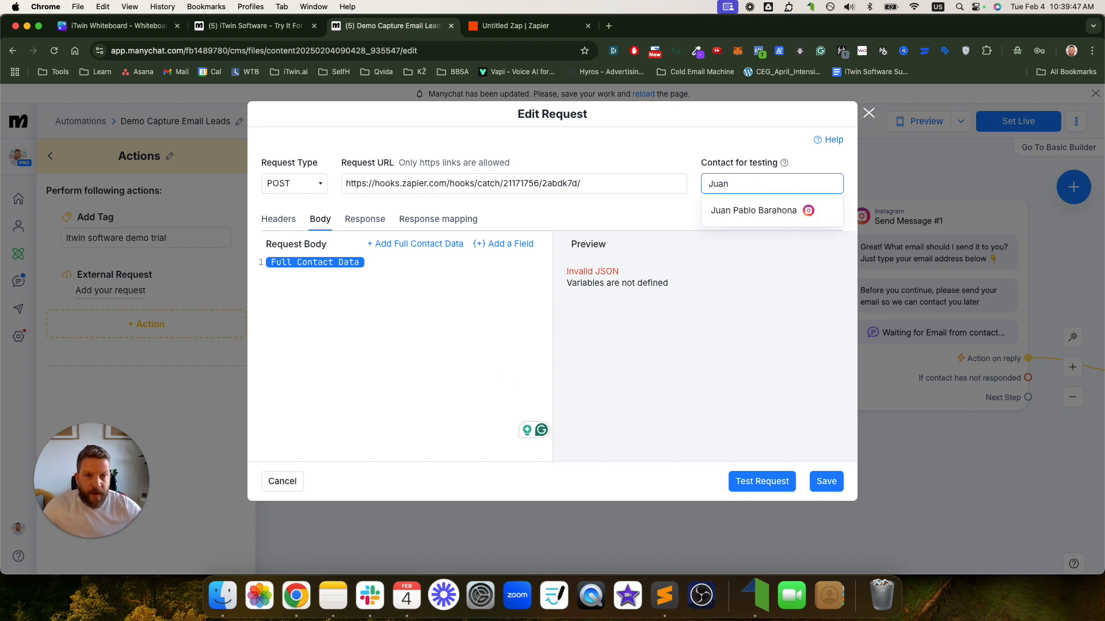
{"action": "left_click", "coordinate": [753, 210]}
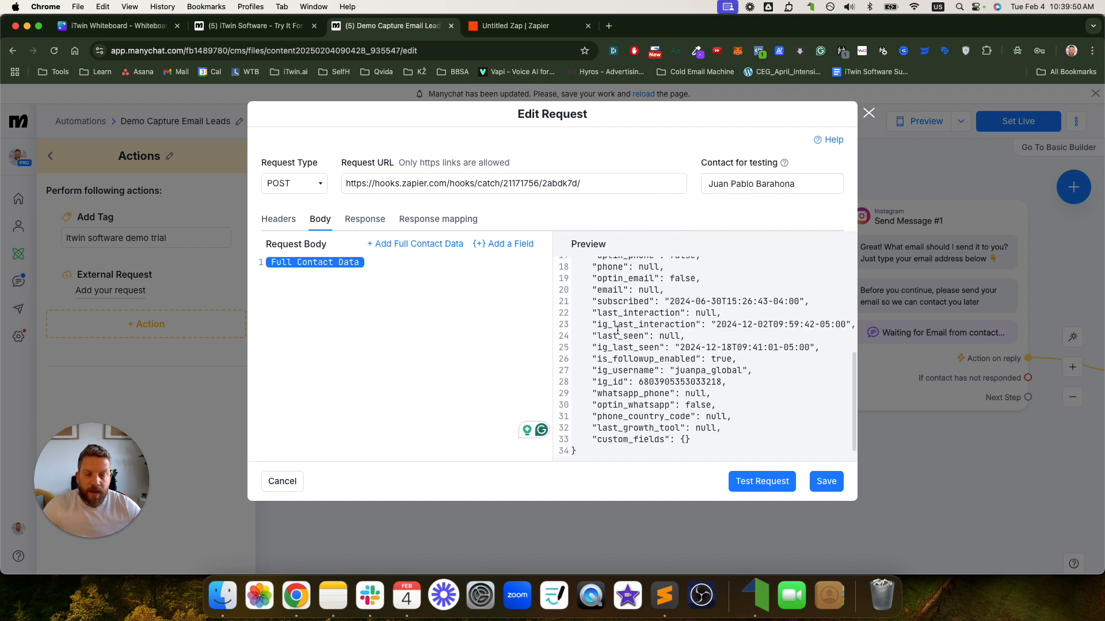
{"action": "scroll", "coordinate": [619, 289], "scroll_direction": "up", "scroll_amount": 5}
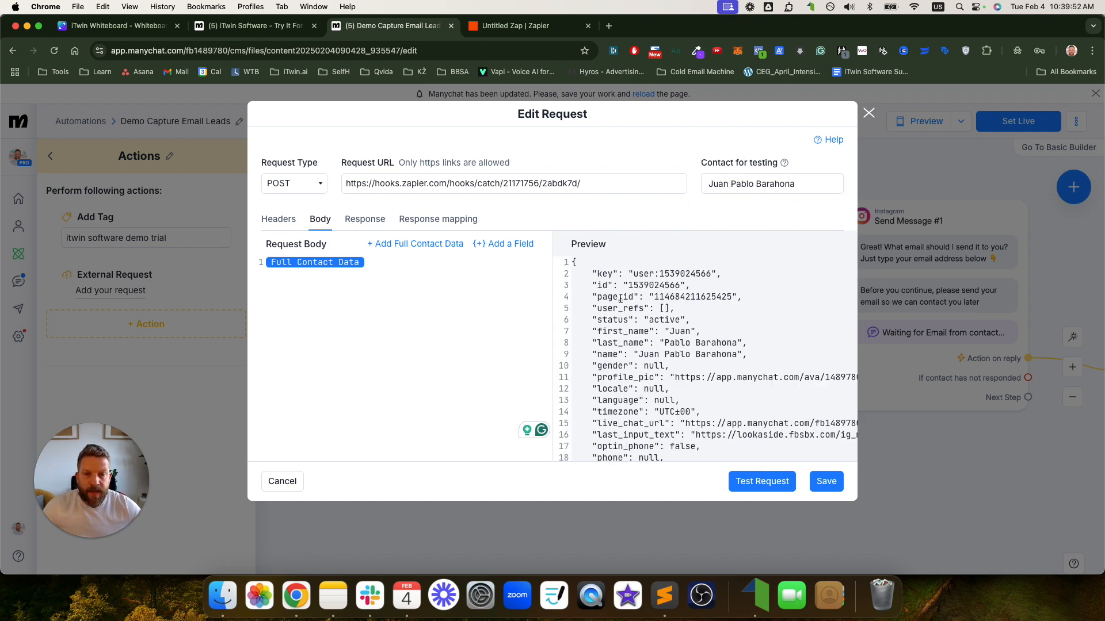
{"action": "scroll", "coordinate": [713, 308], "scroll_direction": "down", "scroll_amount": 7}
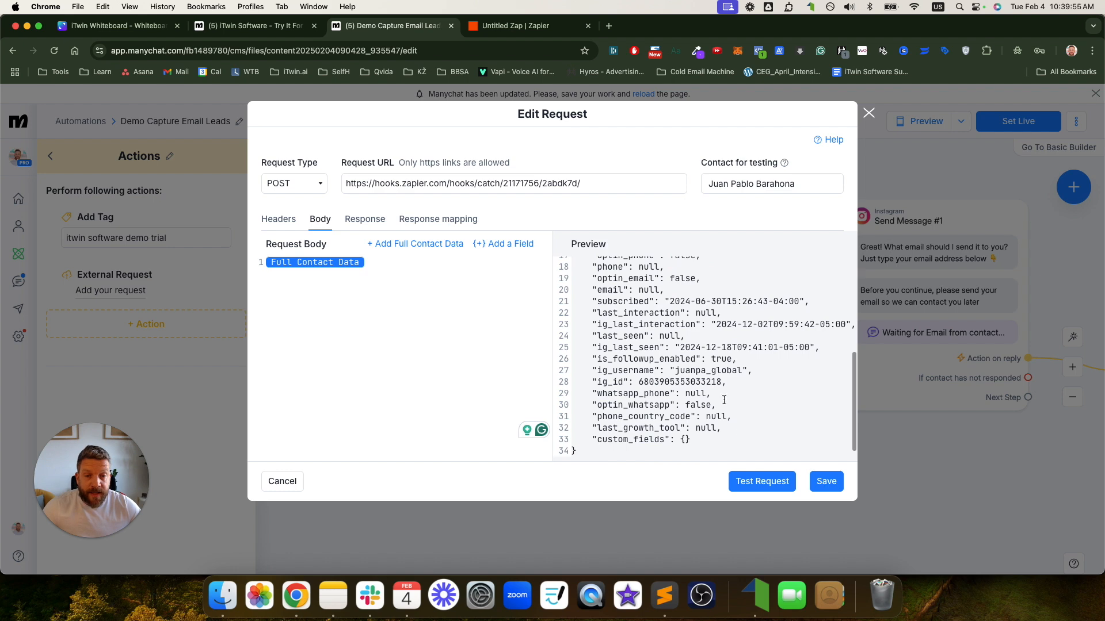
{"action": "left_click", "coordinate": [754, 481]}
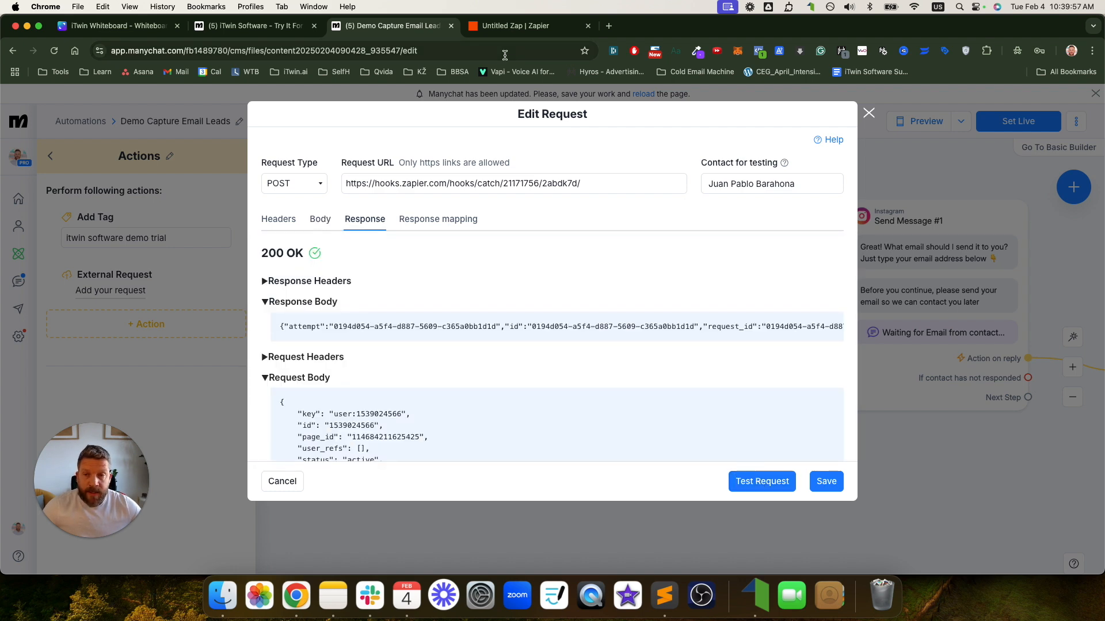
Switch to Zapier, test the trigger and continue with record request A, leaving the following action unselected
{"action": "left_click", "coordinate": [515, 26]}
{"action": "left_click", "coordinate": [963, 519]}
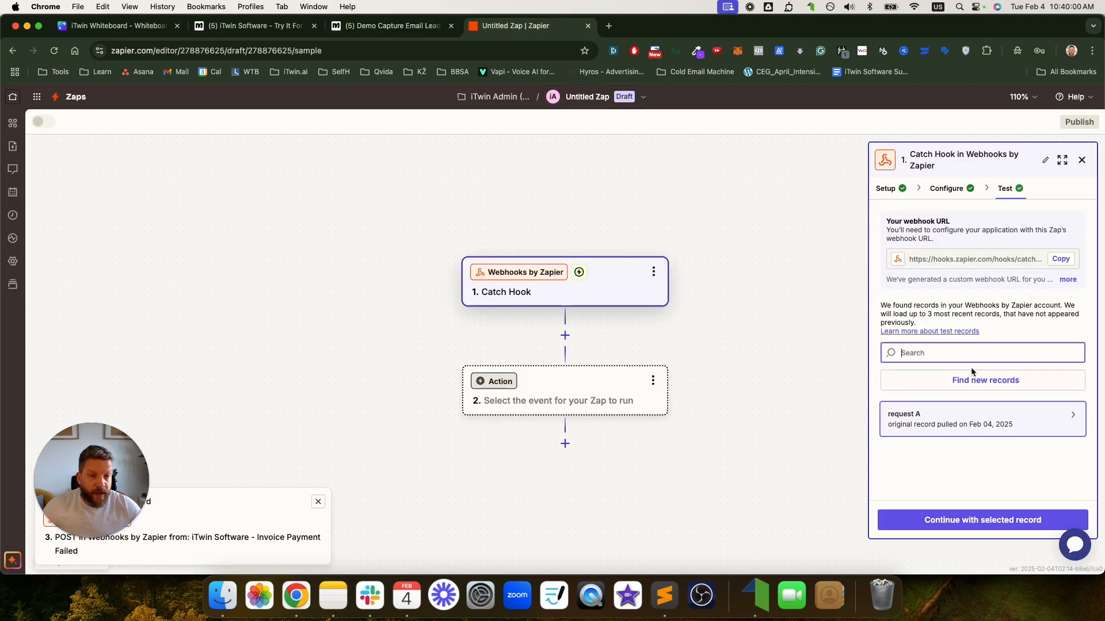
{"action": "left_click", "coordinate": [959, 428]}
{"action": "left_click_drag", "start_coordinate": [697, 295], "coordinate": [771, 295]}
{"action": "left_click", "coordinate": [958, 520]}
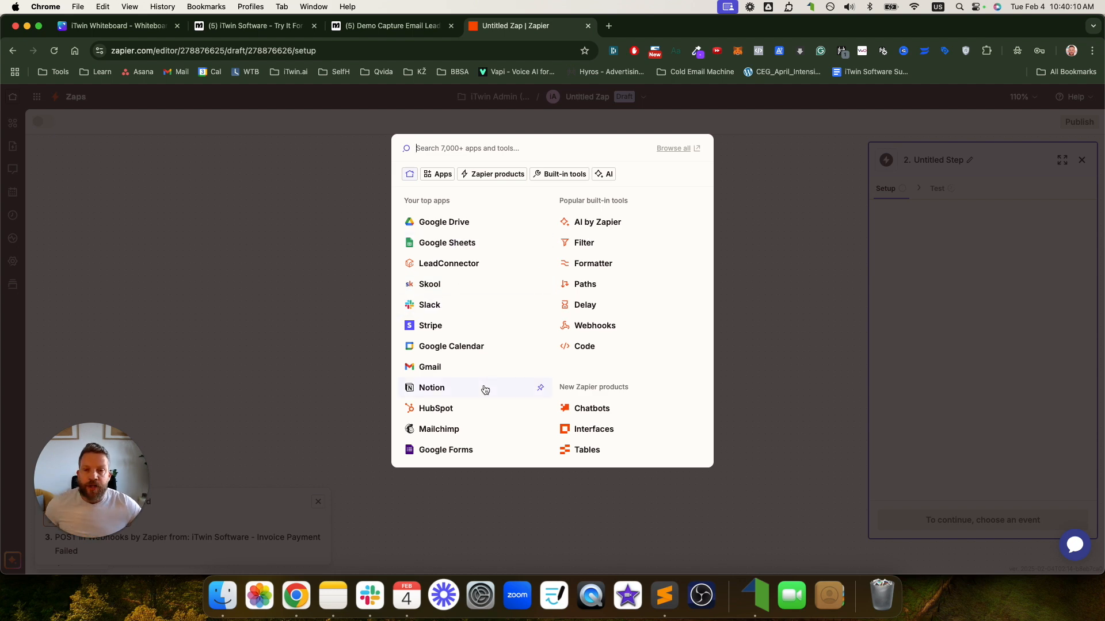
{"action": "left_click", "coordinate": [768, 339]}
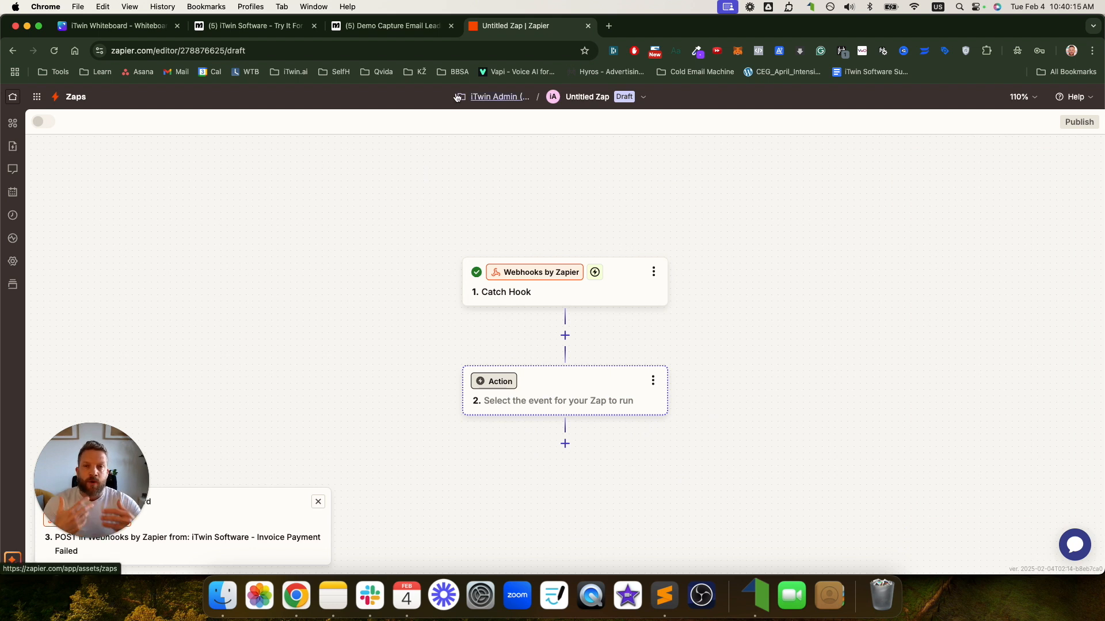
Switch back to Manychat and save the external request
{"action": "left_click", "coordinate": [413, 29]}
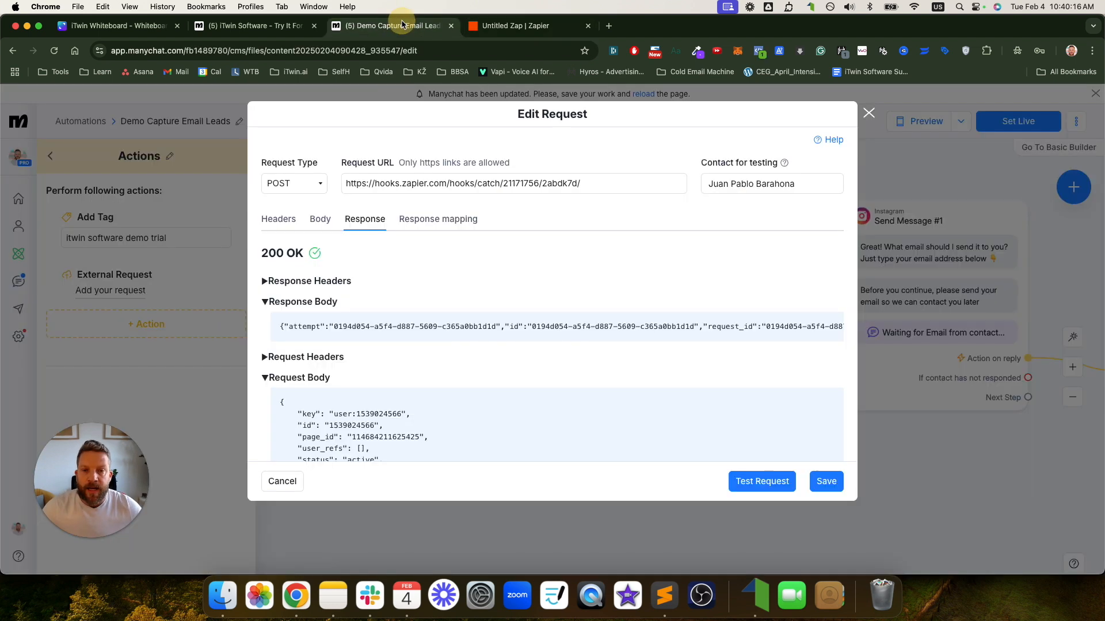
{"action": "left_click", "coordinate": [827, 483]}
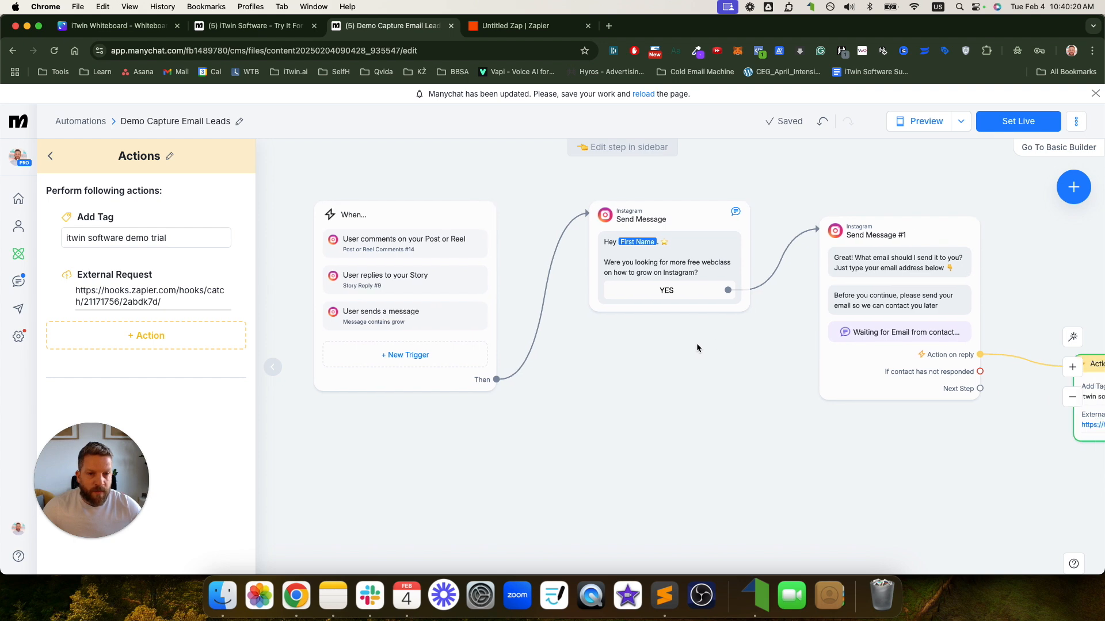
Connect a new Instagram message to the Next Step of the message that asks for the email
{"action": "left_click_drag", "start_coordinate": [782, 364], "coordinate": [784, 272]}
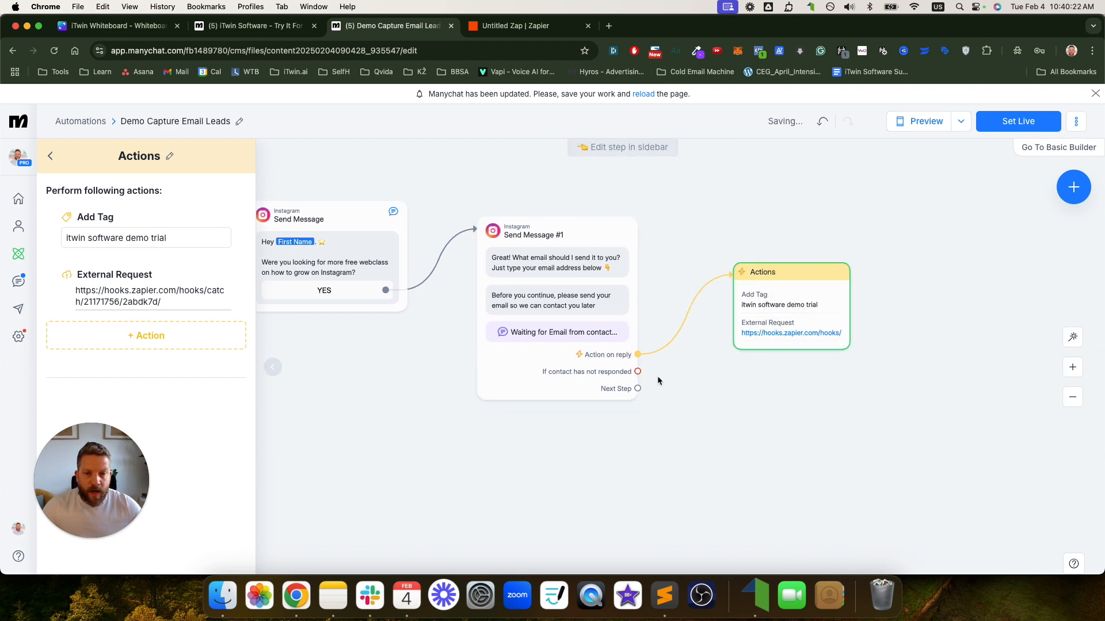
{"action": "left_click_drag", "start_coordinate": [637, 389], "coordinate": [731, 408]}
{"action": "left_click", "coordinate": [772, 259]}
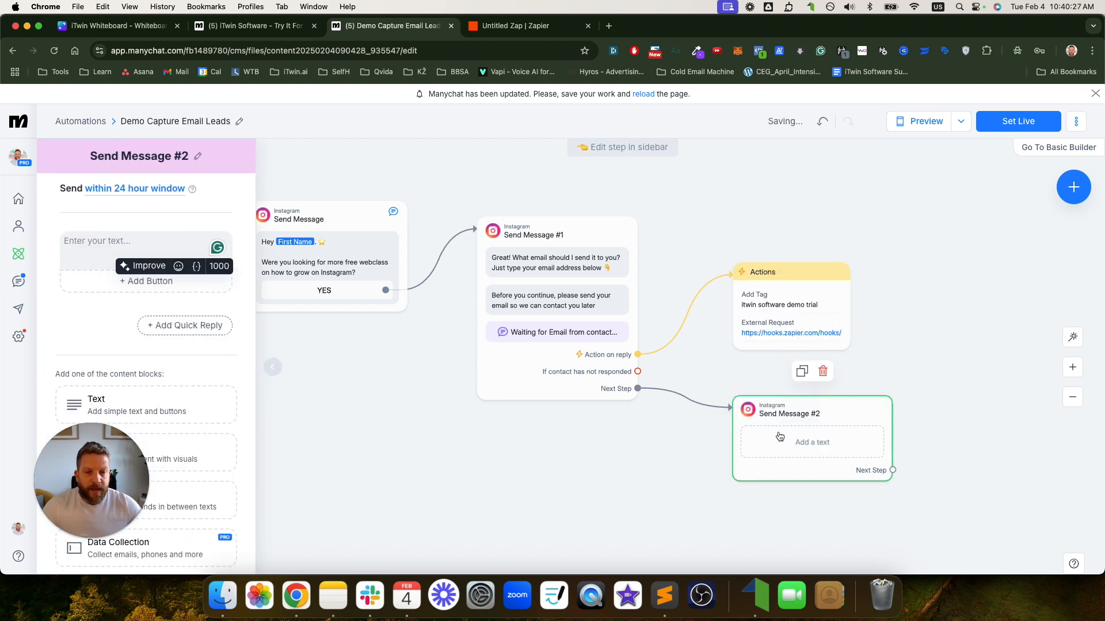
Set the message text to "Sweet! Click the link below to access this free webclass. I'll also email you the link to this webclass for your future reference."
{"action": "type", "text": "Sweet! Cl"}
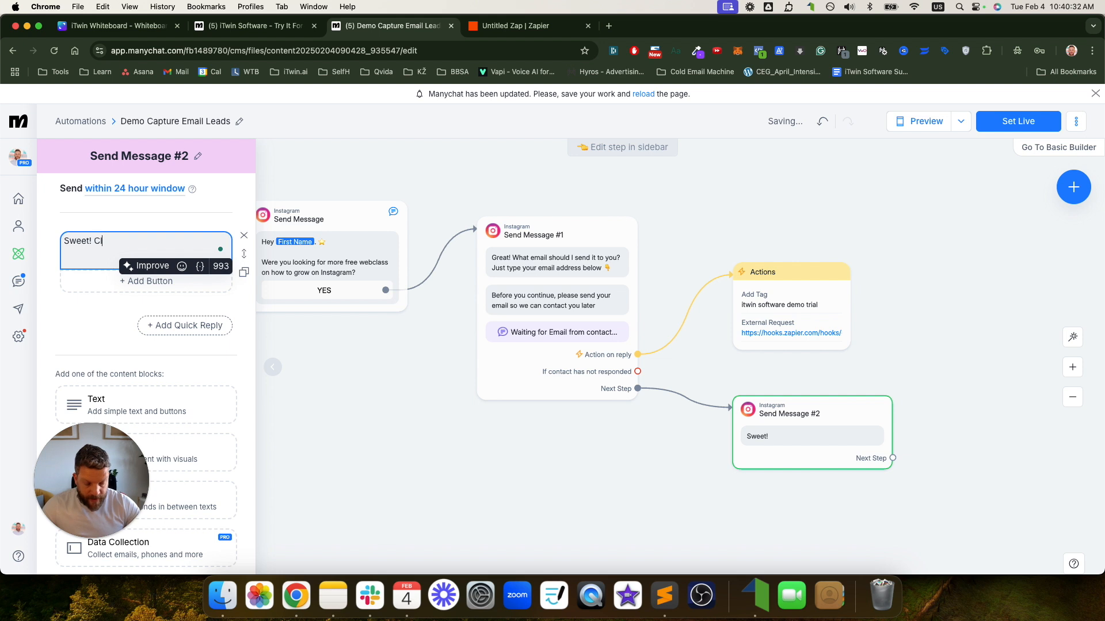
{"action": "type", "text": "ick the link below t"}
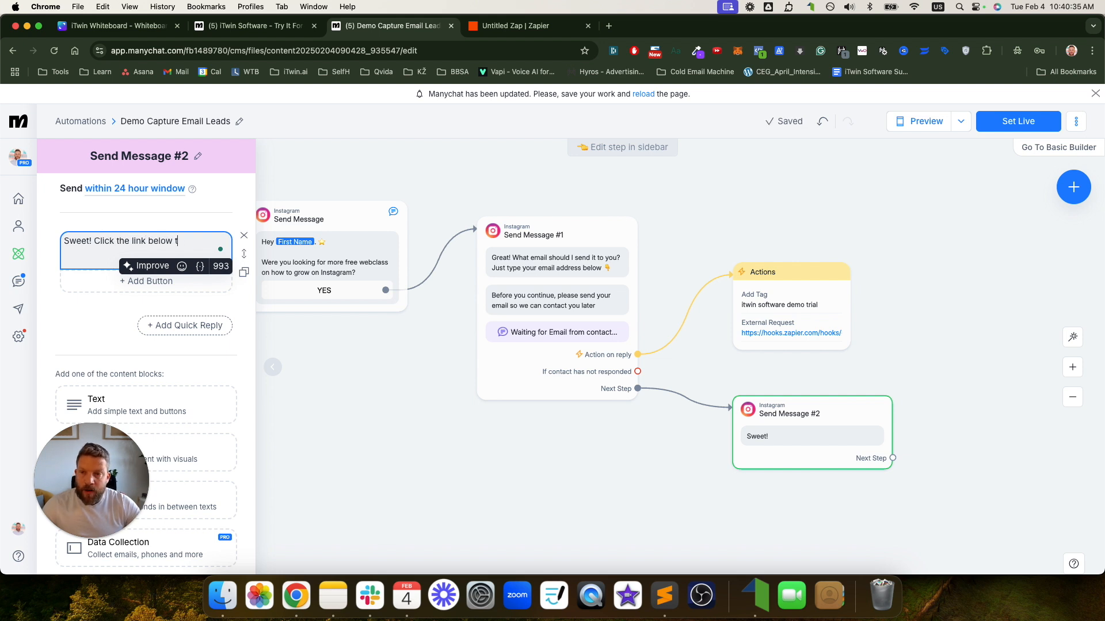
{"action": "type", "text": "o access this free webclass."}
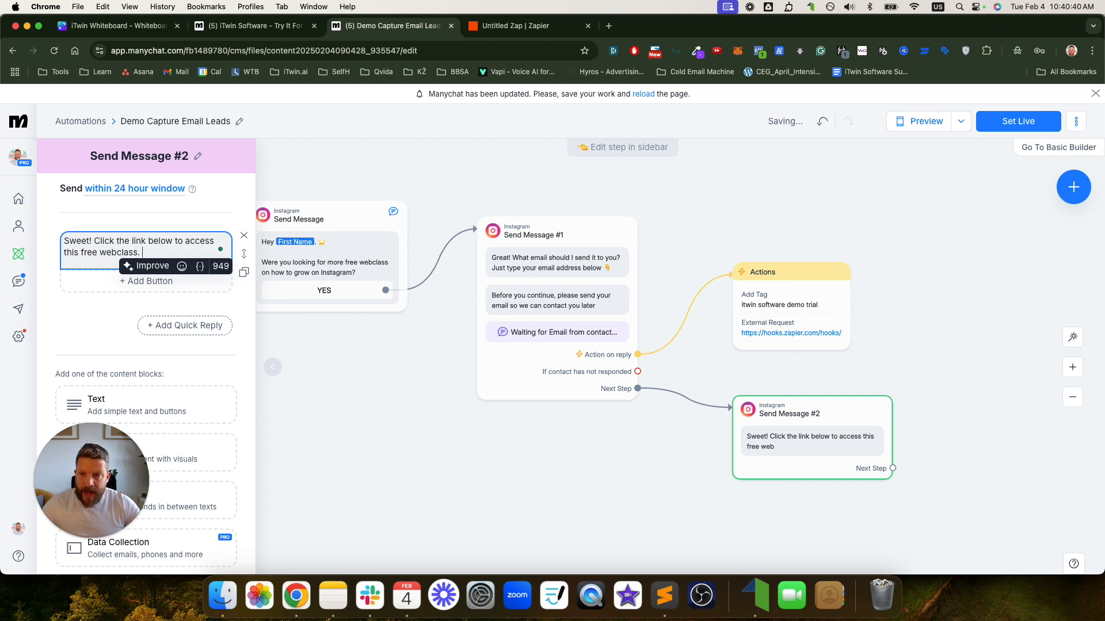
{"action": "type", "text": " I'll also semail you"}
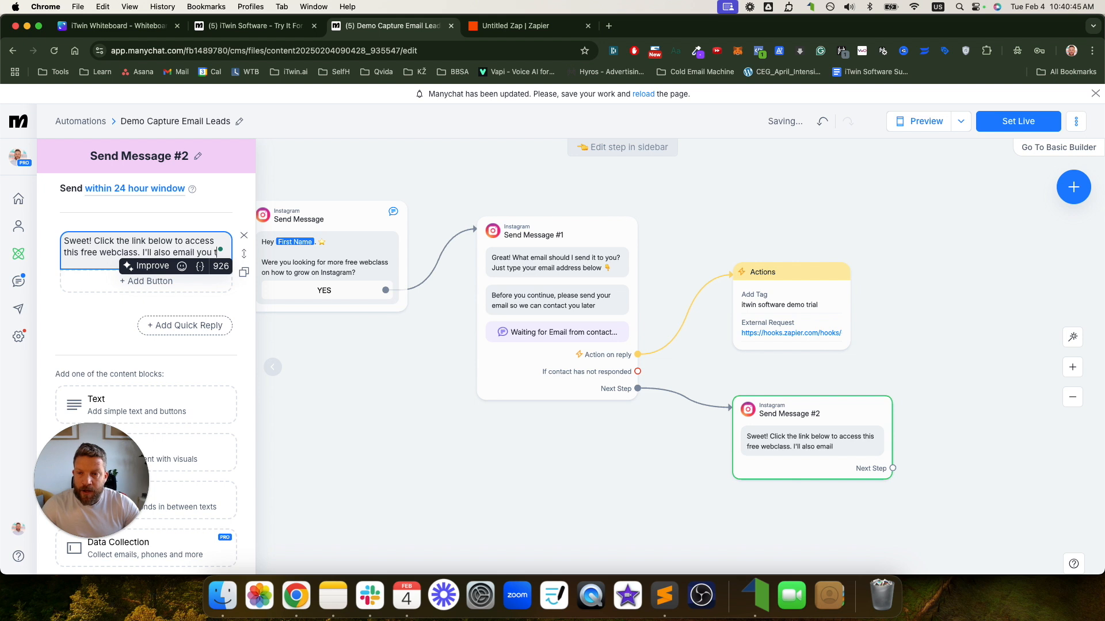
{"action": "type", "text": " the link to"}
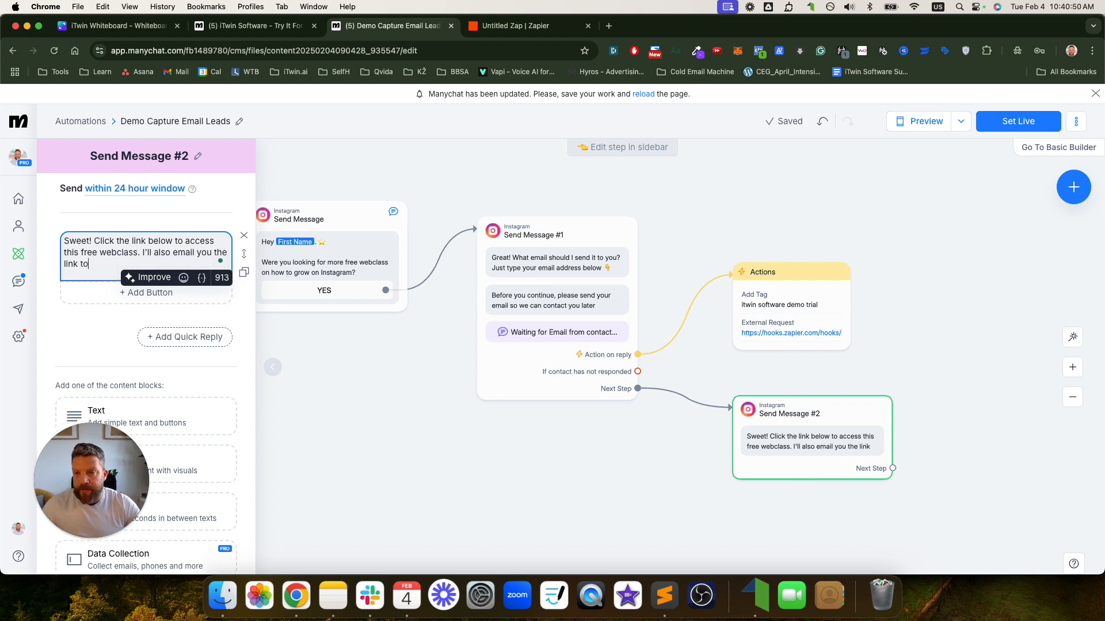
{"action": "type", "text": " acceshis web"}
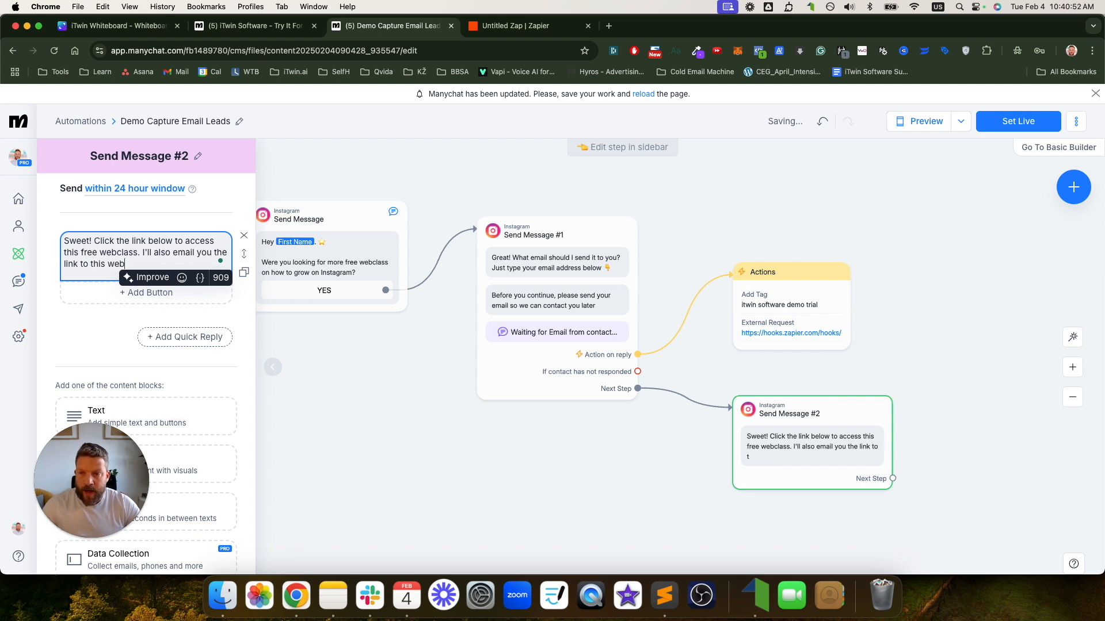
{"action": "type", "text": "class for your fut"}
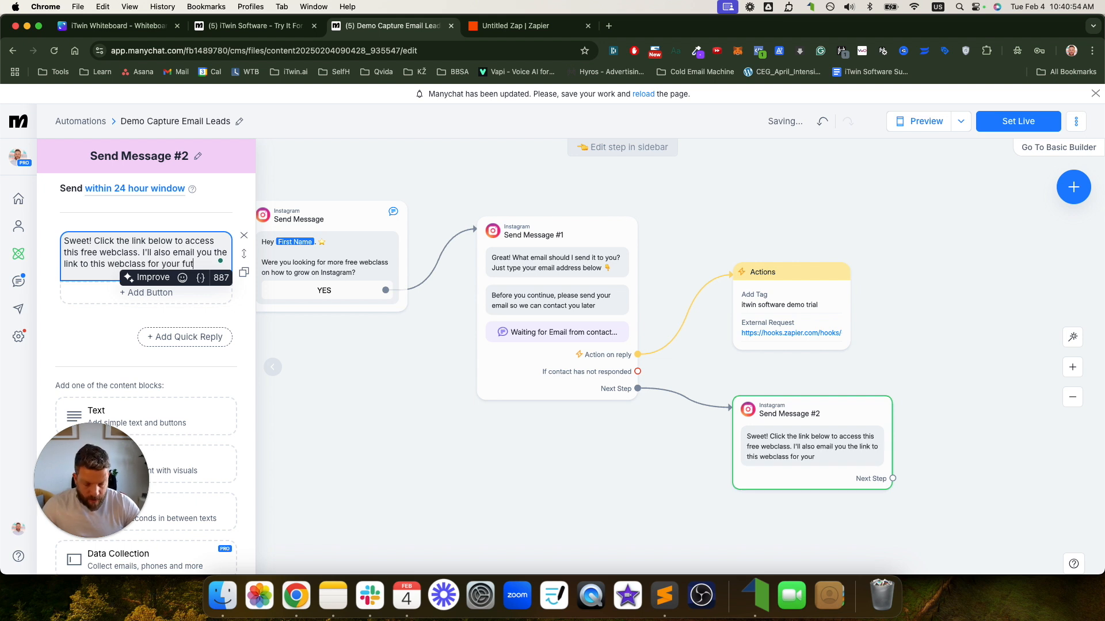
{"action": "type", "text": "ure refence"}
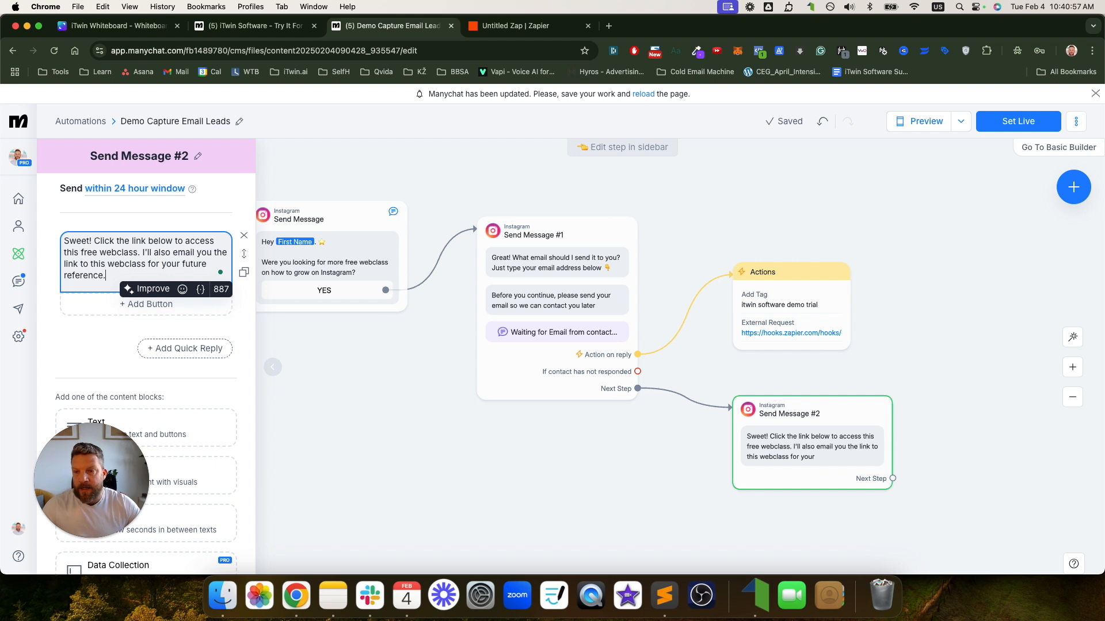
Add a button titled "Watch the Webclass" below the message text and make it open a website
{"action": "left_click", "coordinate": [138, 304]}
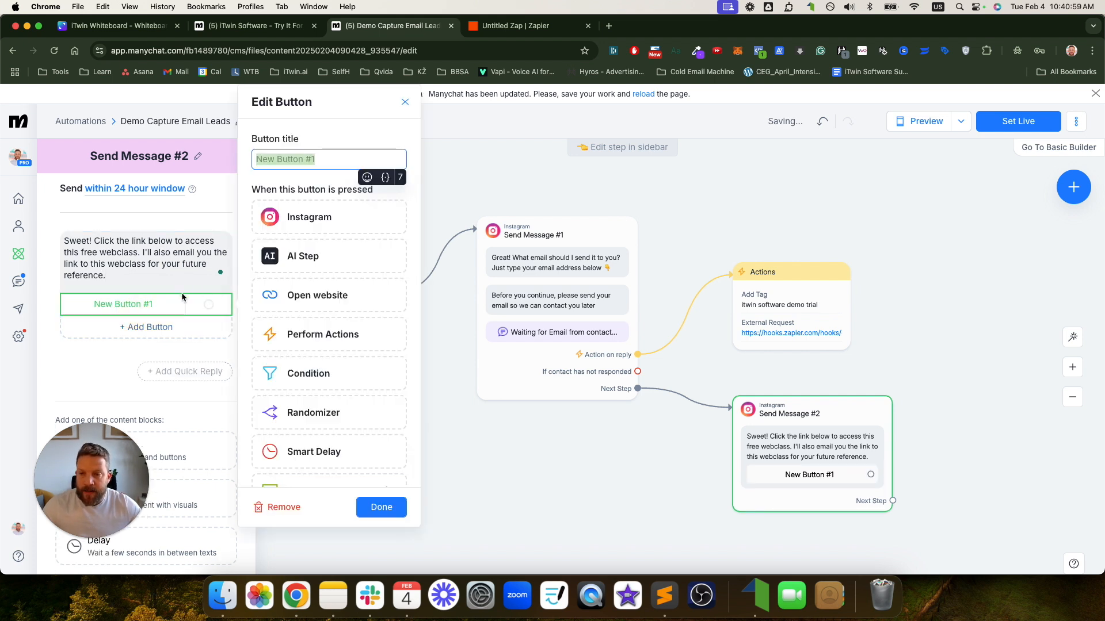
{"action": "type", "text": "A"}
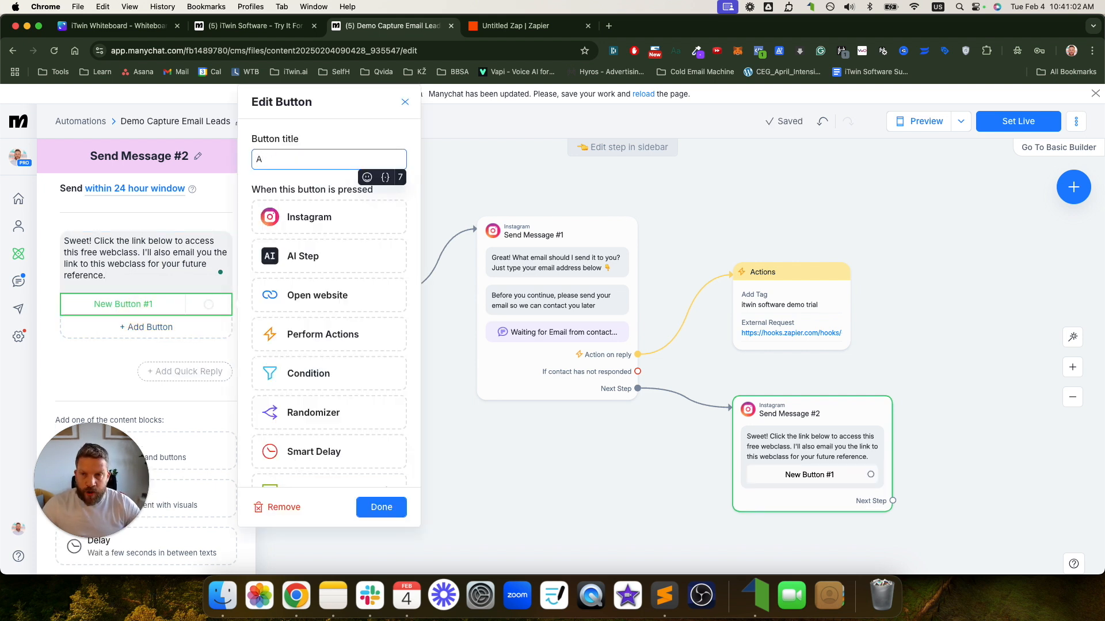
{"action": "type", "text": "cceWebclass"}
{"action": "key", "text": "super+a"}
{"action": "left_click", "coordinate": [299, 296]}
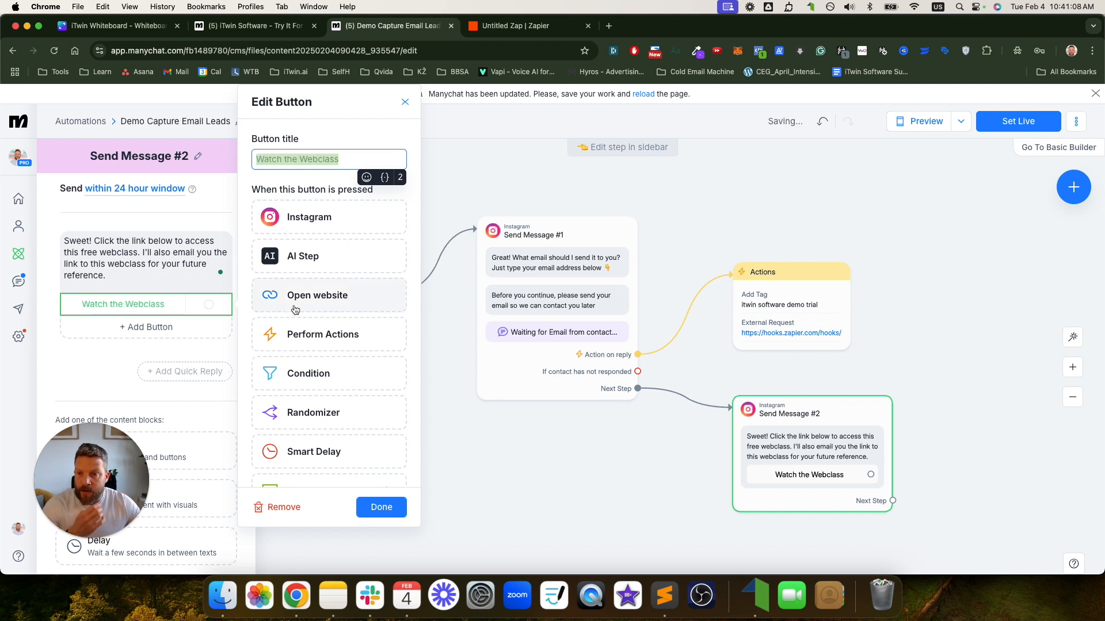
{"action": "left_click", "coordinate": [344, 49]}
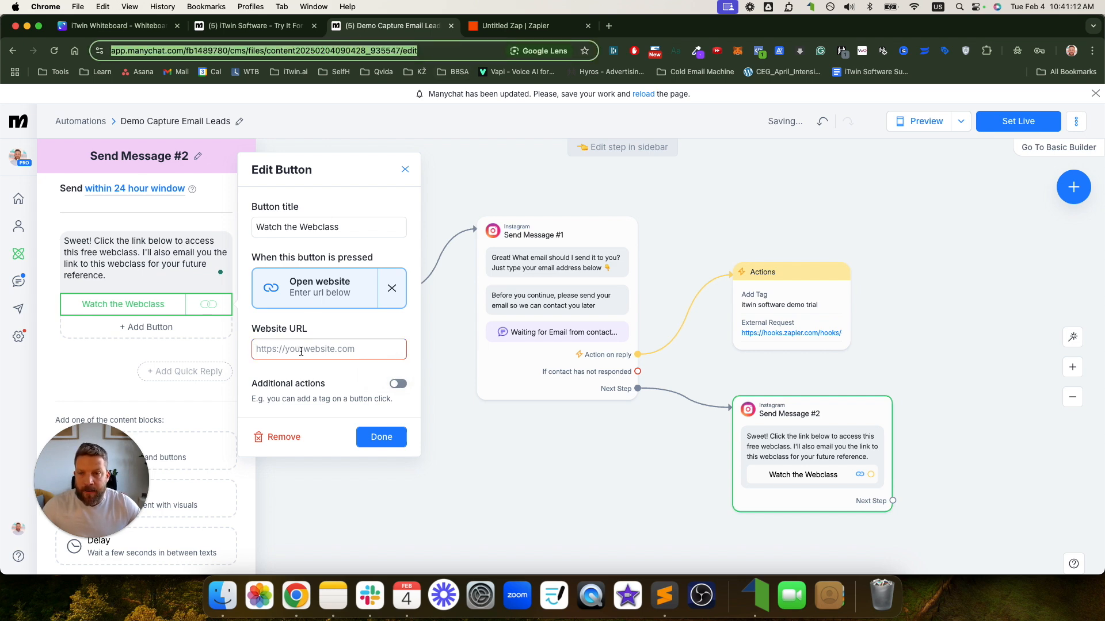
{"action": "left_click", "coordinate": [608, 25]}
{"action": "type", "text": "www."}
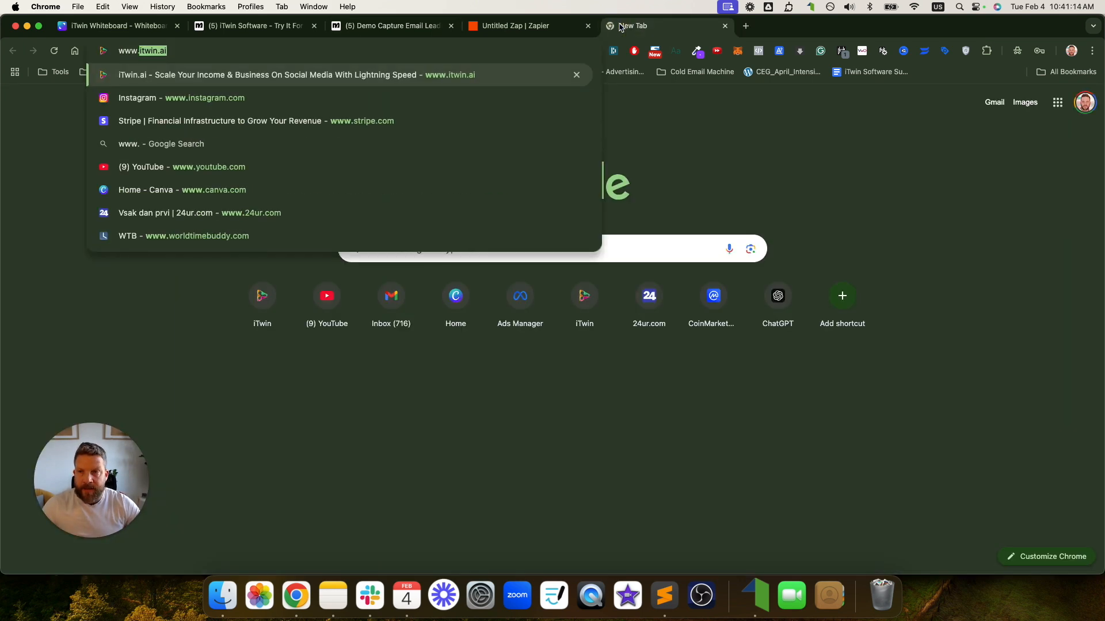
{"action": "type", "text": "itwin.ai"}
{"action": "left_click", "coordinate": [403, 26]}
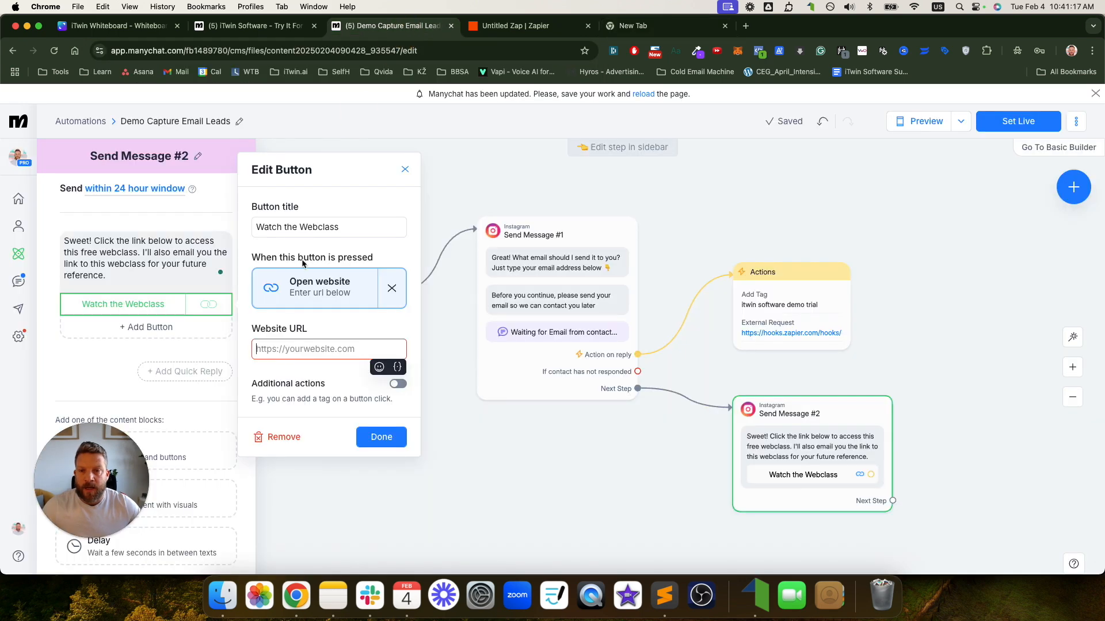
{"action": "type", "text": "http://www.itwin.ai/"}
{"action": "left_click_drag", "start_coordinate": [344, 352], "coordinate": [255, 351]}
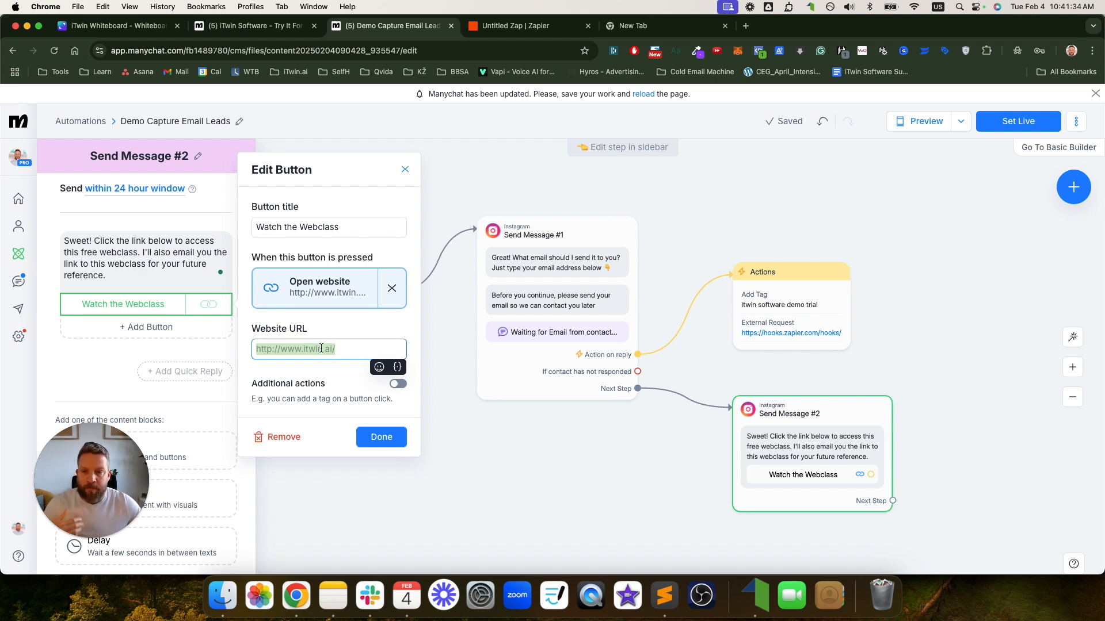
{"action": "left_click", "coordinate": [378, 438]}
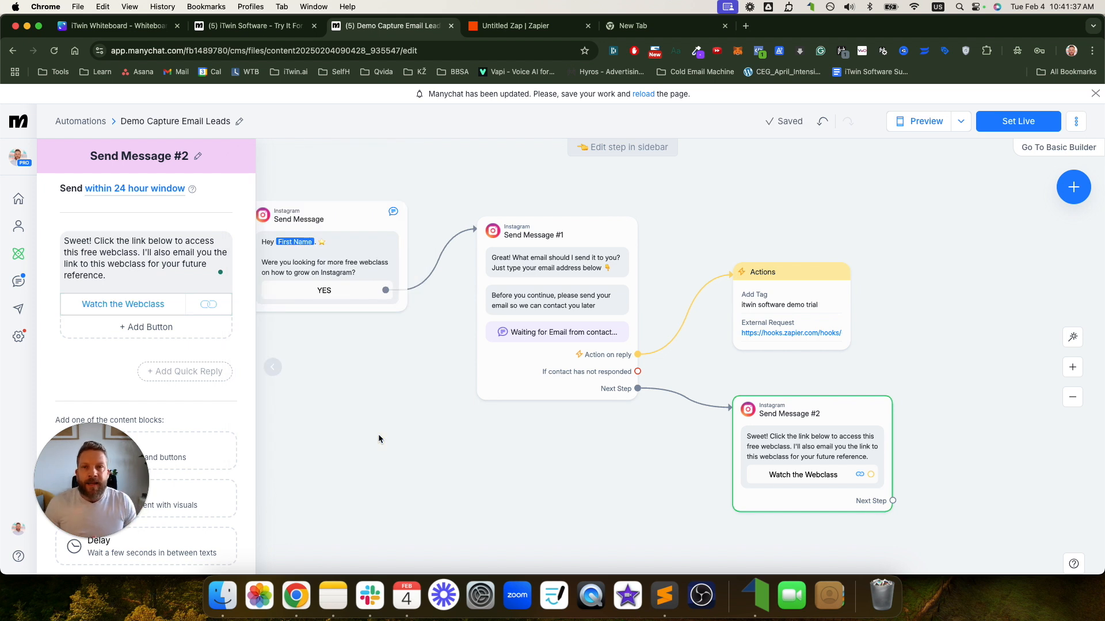
Move the message with the "Watch the Webclass" button lower on the canvas and duplicate it
{"action": "left_click", "coordinate": [123, 304]}
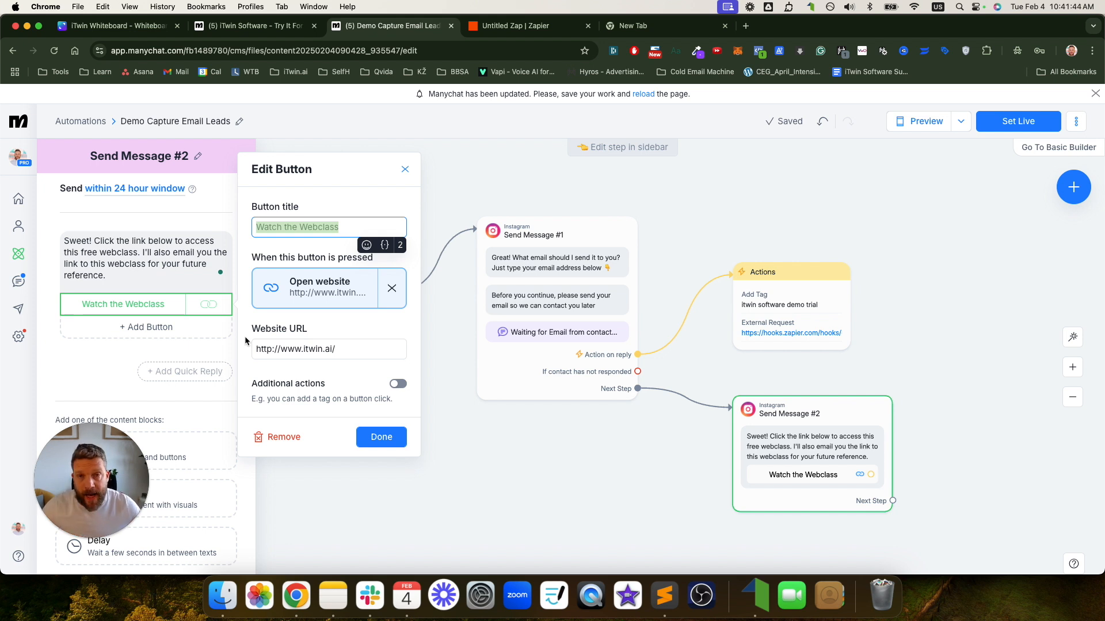
{"action": "left_click", "coordinate": [378, 441]}
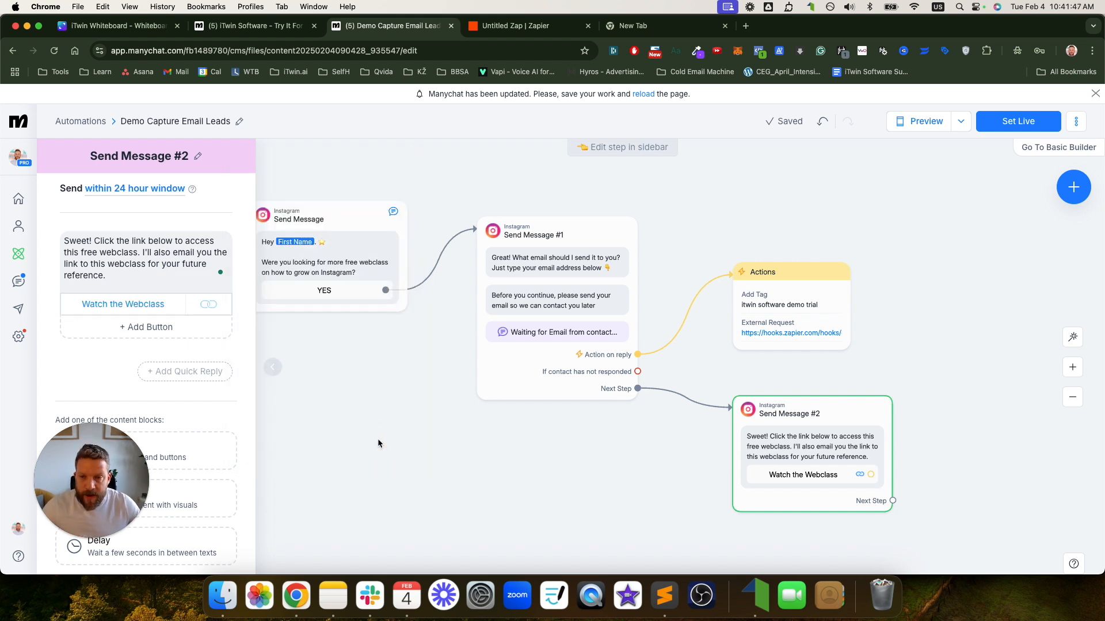
{"action": "left_click_drag", "start_coordinate": [811, 410], "coordinate": [798, 454]}
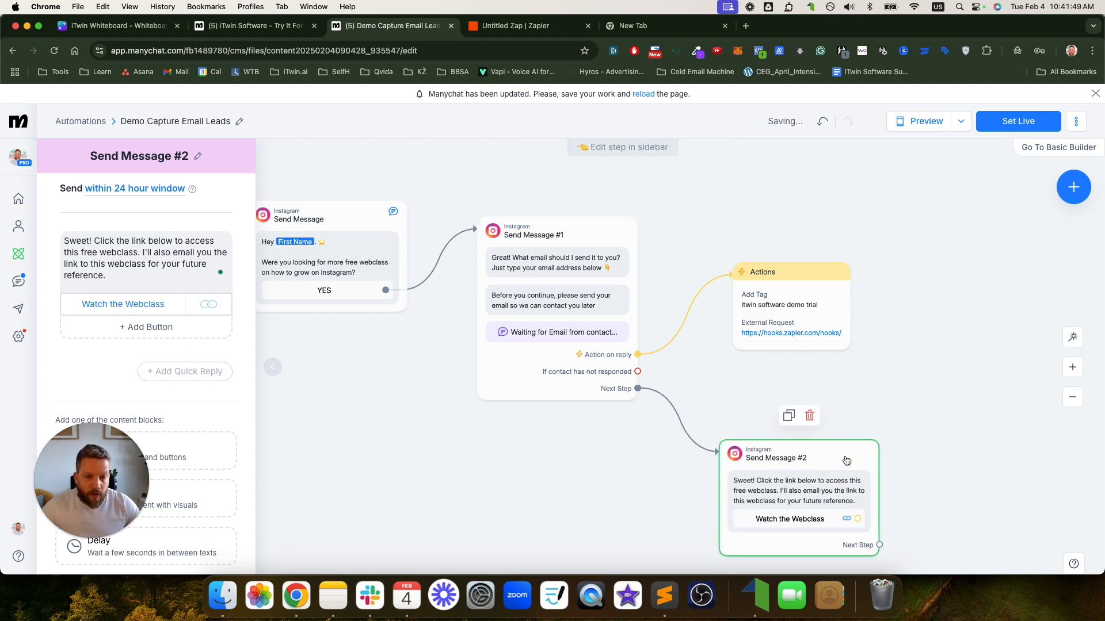
{"action": "left_click", "coordinate": [789, 416]}
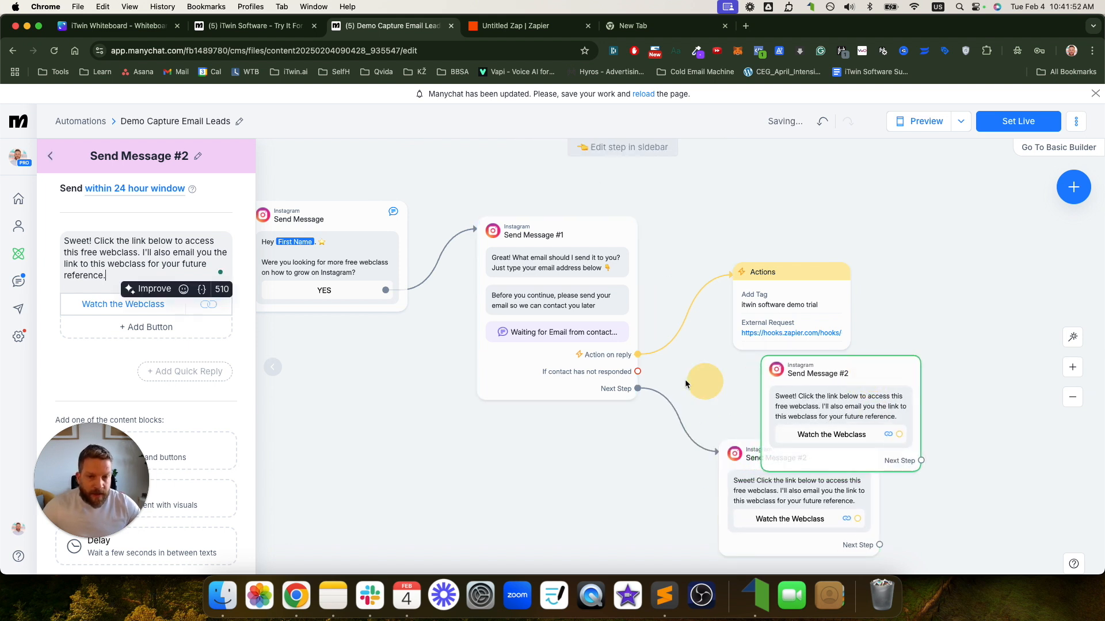
Connect "If contact has not responded" to the duplicated message and arrange it below the Actions block, moving that block up
{"action": "left_click_drag", "start_coordinate": [637, 372], "coordinate": [777, 376]}
{"action": "left_click_drag", "start_coordinate": [829, 280], "coordinate": [826, 186]}
{"action": "left_click_drag", "start_coordinate": [845, 371], "coordinate": [816, 290]}
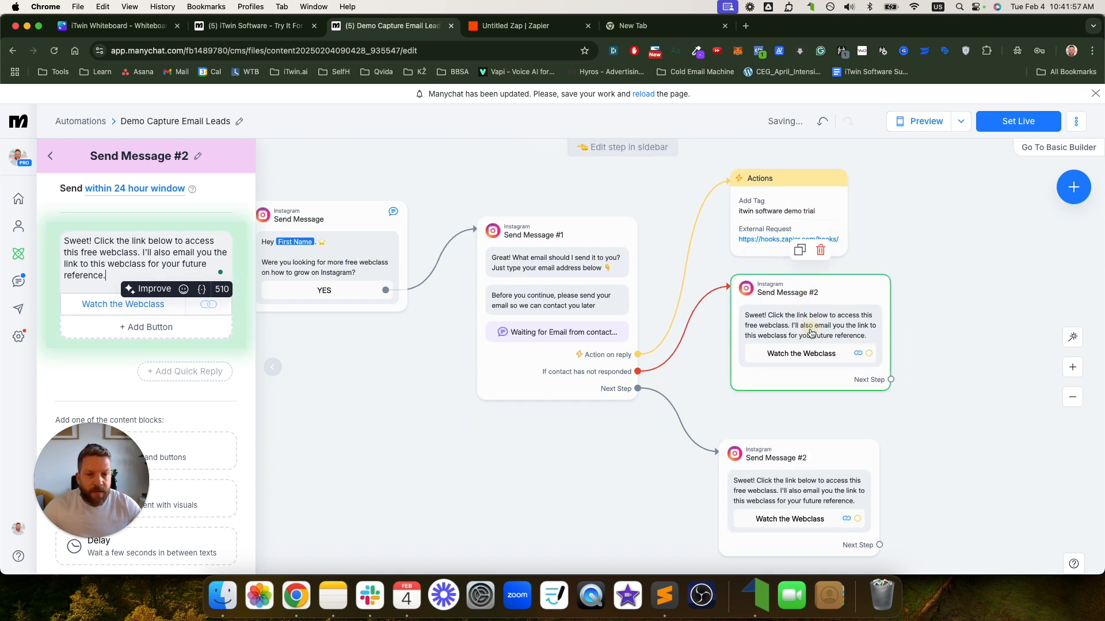
Replace the duplicated message's text with "Still here?"
{"action": "left_click", "coordinate": [161, 252]}
{"action": "type", "text": "Still"}
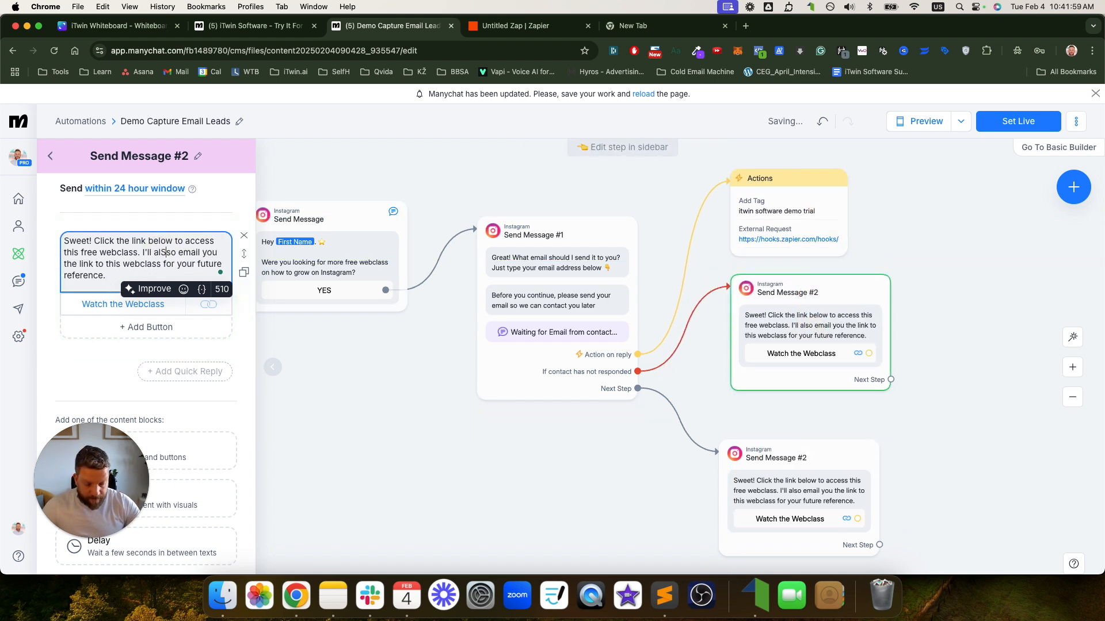
{"action": "type", "text": " he"}
{"action": "key", "text": "super+a"}
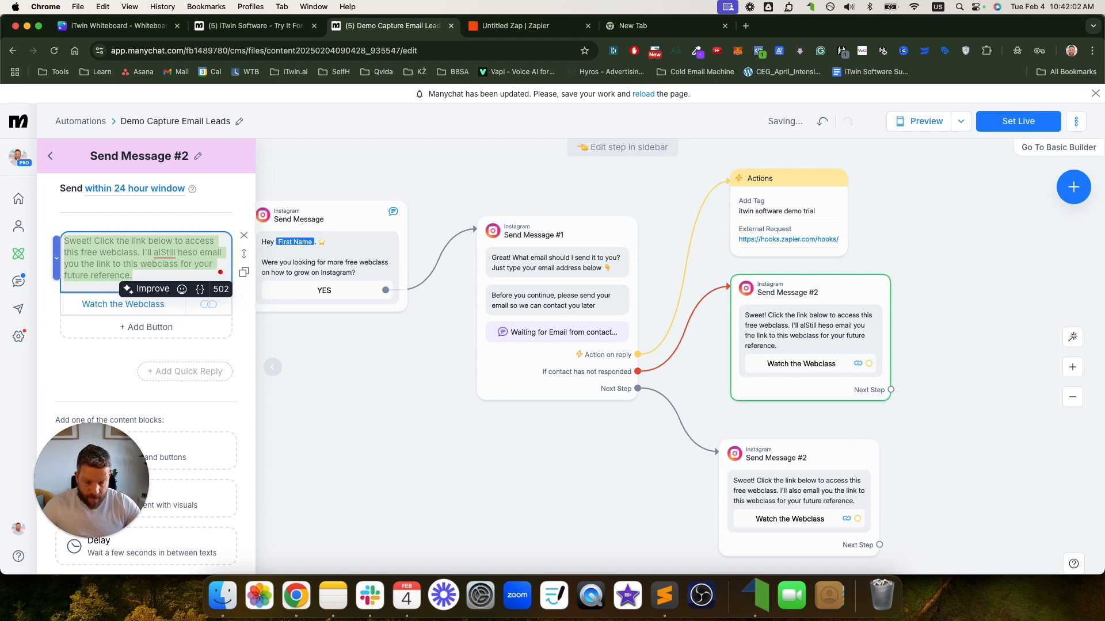
{"action": "key", "text": "BackSpace"}
{"action": "type", "text": "S"}
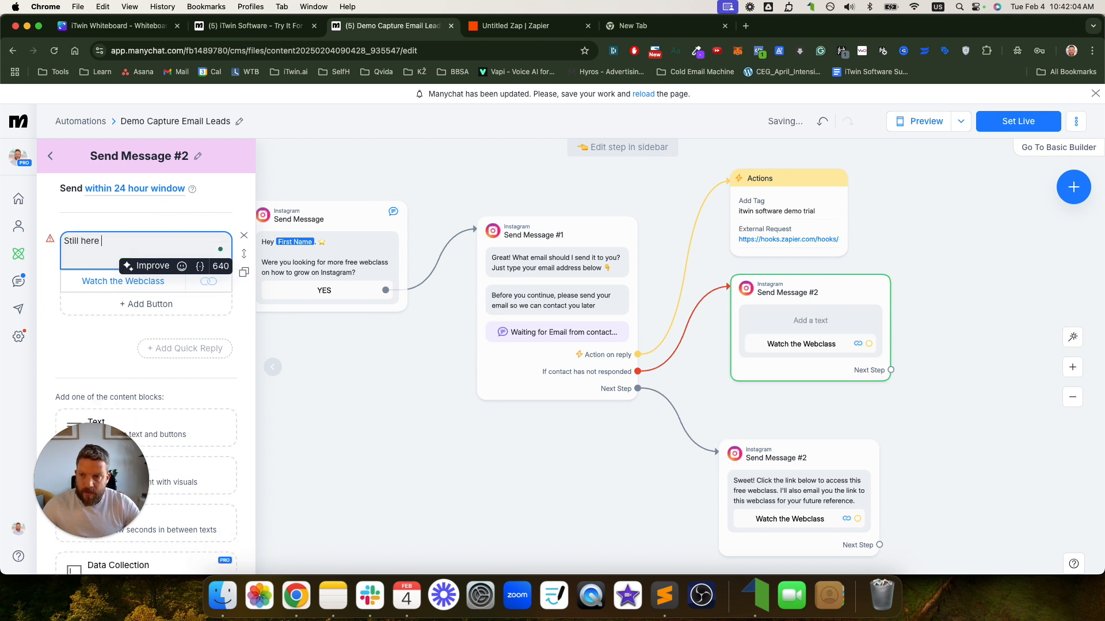
Try to copy "What email should I send it to you? Just type your email address below 👇" from the first question message into the "Still here?" message
{"action": "left_click", "coordinate": [549, 264]}
{"action": "left_click", "coordinate": [101, 245]}
{"action": "left_click_drag", "start_coordinate": [99, 244], "coordinate": [112, 262]}
{"action": "left_click", "coordinate": [159, 267]}
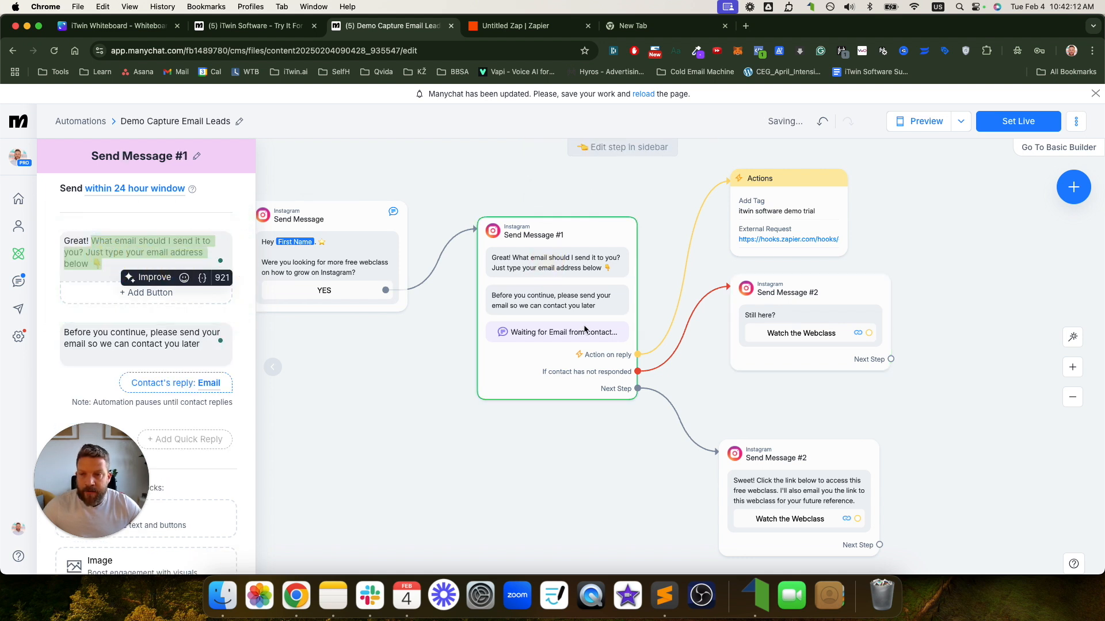
{"action": "left_click", "coordinate": [748, 317]}
{"action": "left_click", "coordinate": [110, 244]}
{"action": "key", "text": "super+v"}
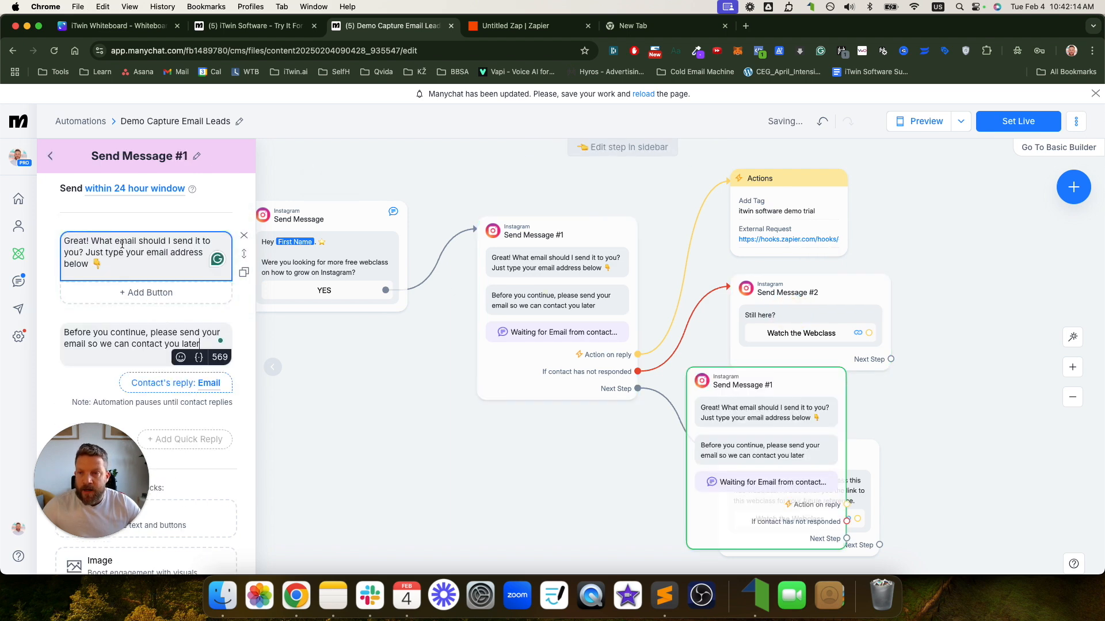
Reword the pasted message to ask which email to send "the free webclass you requested?" to, and delete its "Before you continue" question
{"action": "left_click", "coordinate": [94, 240]}
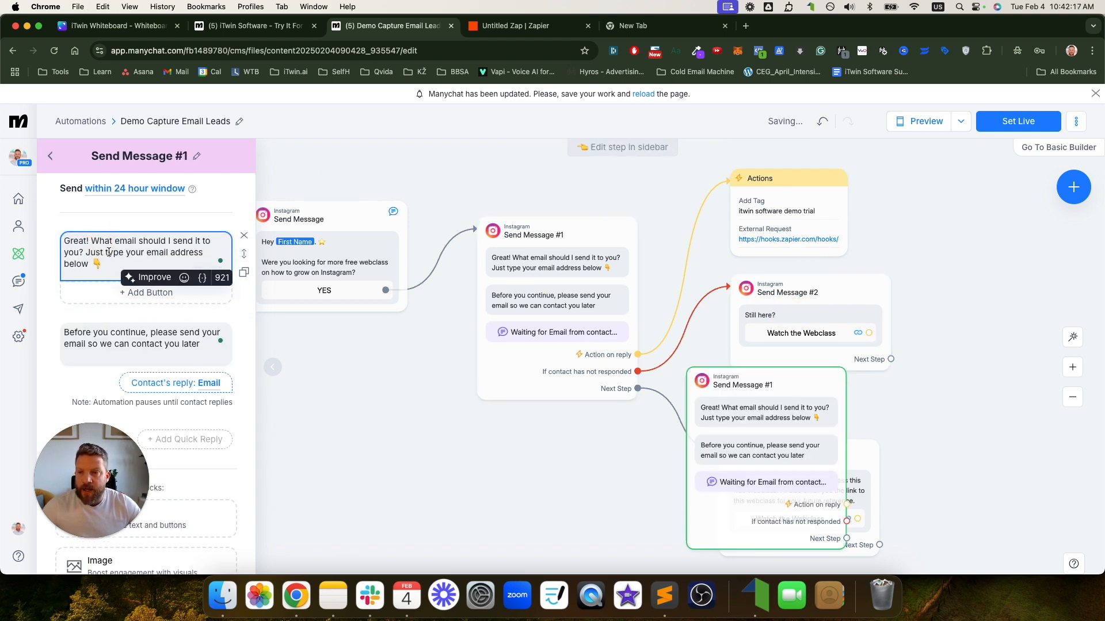
{"action": "left_click", "coordinate": [112, 257]}
{"action": "left_click", "coordinate": [206, 241]}
{"action": "key", "text": "BackSpace"}
{"action": "key", "text": "BackSpace"}
{"action": "key", "text": "BackSpace"}
{"action": "type", "text": "the free w"}
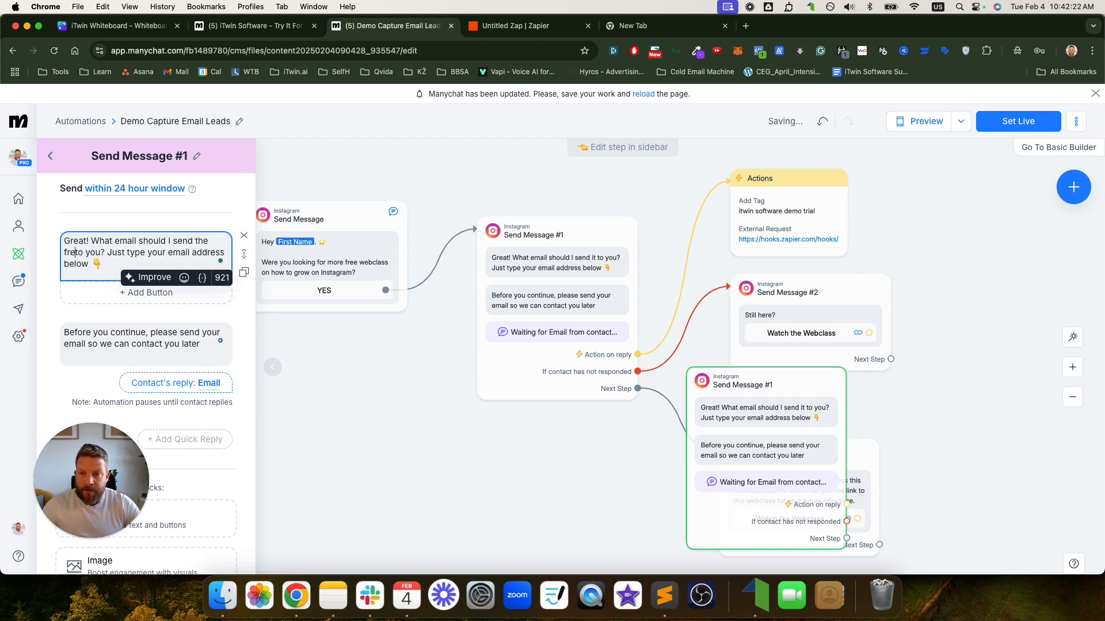
{"action": "type", "text": "ebclass you "}
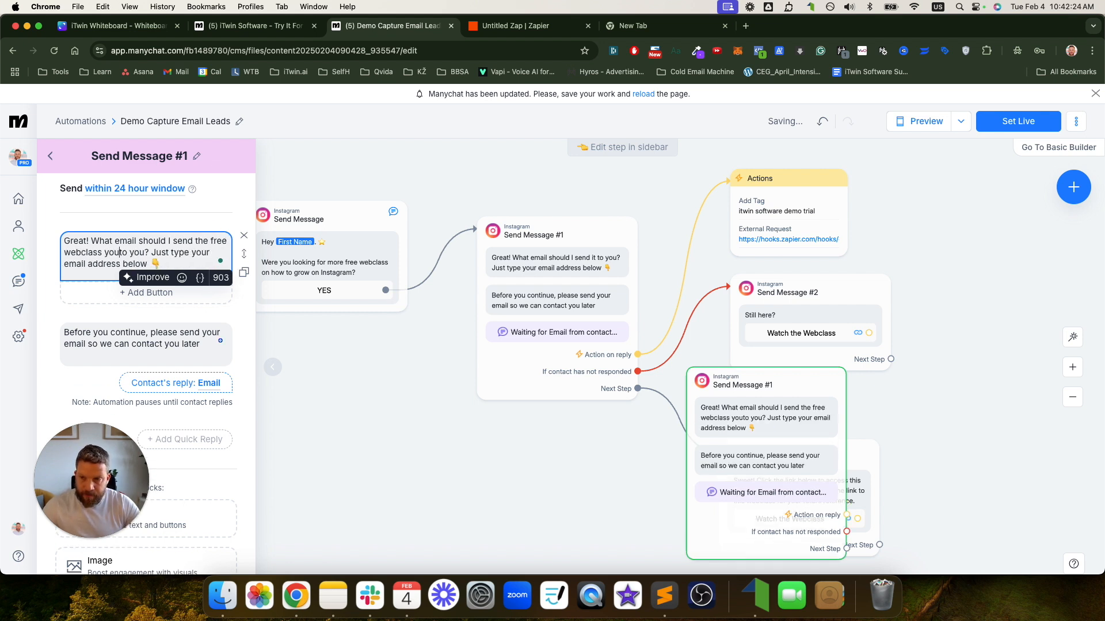
{"action": "type", "text": "requested?"}
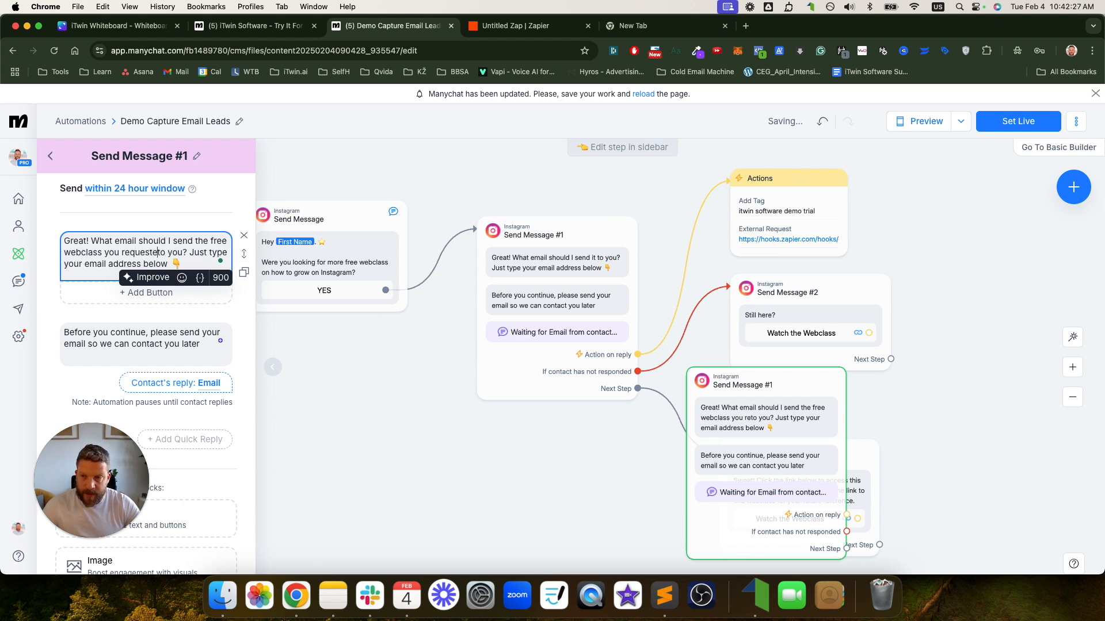
{"action": "key", "text": "alt+shift+Right"}
{"action": "key", "text": "alt+shift+Right"}
{"action": "key", "text": "shift+Right"}
{"action": "key", "text": "shift+Right"}
{"action": "key", "text": "BackSpace"}
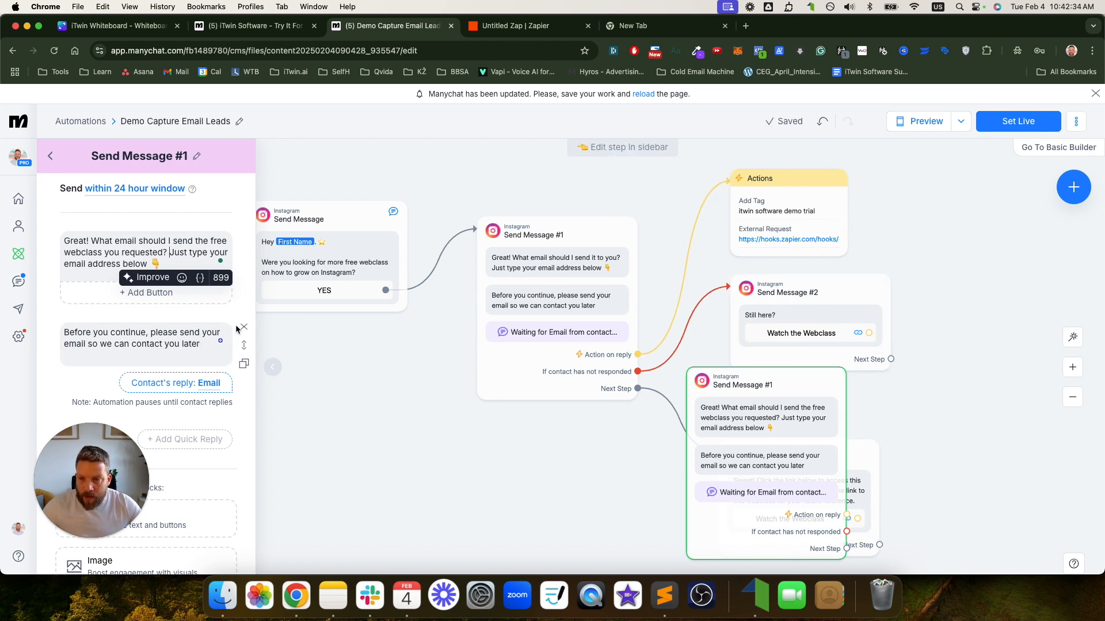
{"action": "left_click", "coordinate": [243, 327]}
{"action": "left_click", "coordinate": [649, 171]}
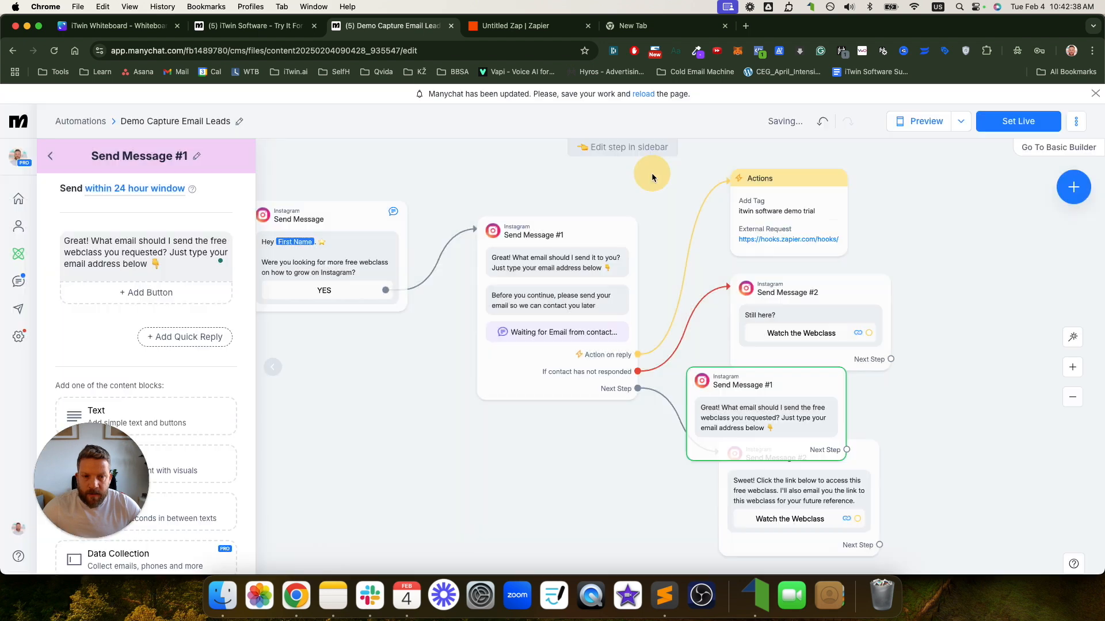
Delete the "Before you continue, please send your email" data collection block from the original Send Message #1
{"action": "left_click", "coordinate": [569, 302]}
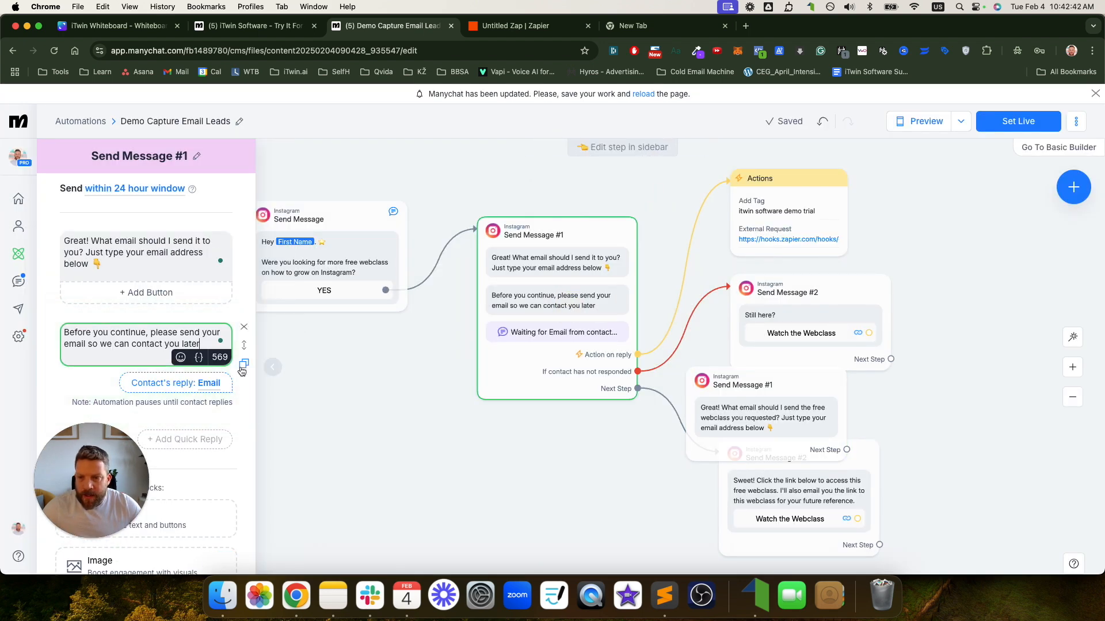
{"action": "left_click", "coordinate": [244, 328]}
{"action": "left_click", "coordinate": [644, 174]}
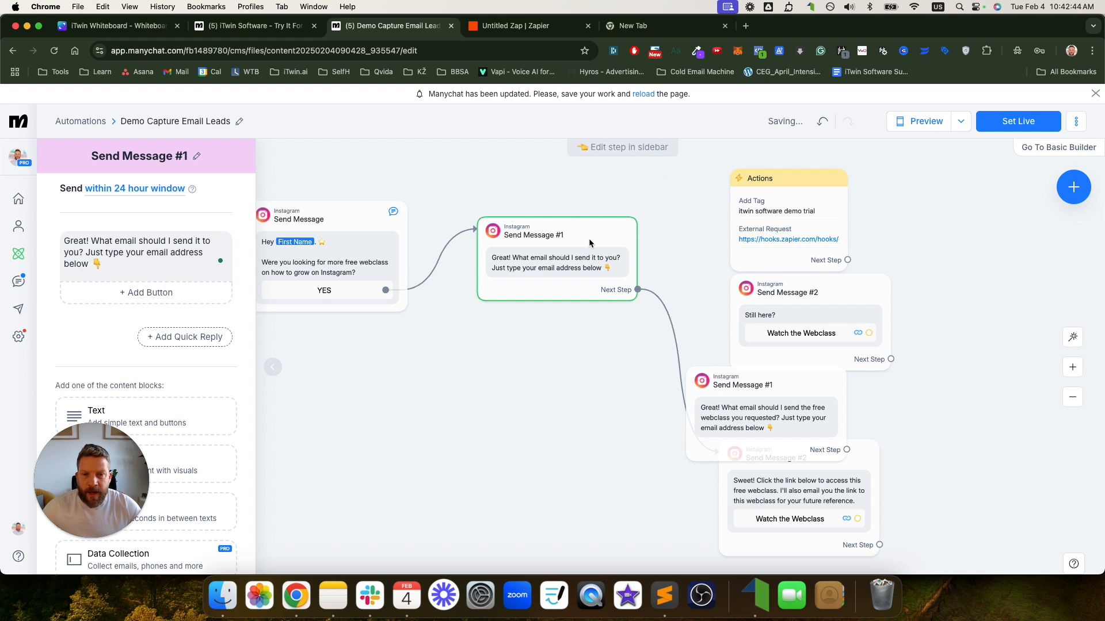
Add a Data Collection block asking "Great! What email should I send it to you? Just type your email address below 👇" and delete the original text block
{"action": "left_click_drag", "start_coordinate": [92, 483], "coordinate": [546, 499]}
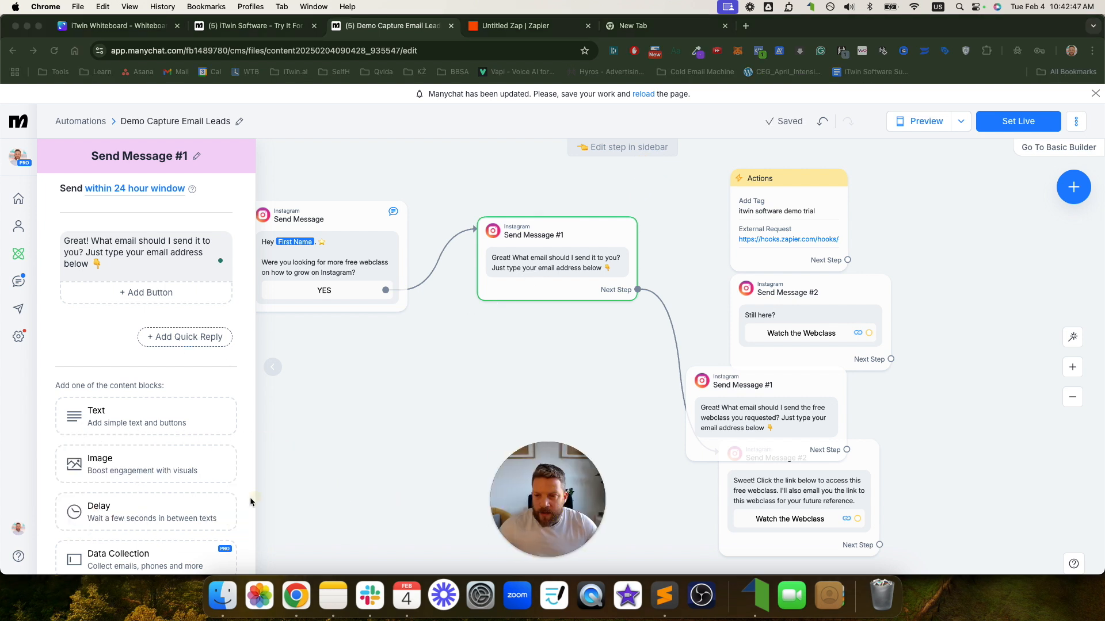
{"action": "left_click", "coordinate": [138, 555]}
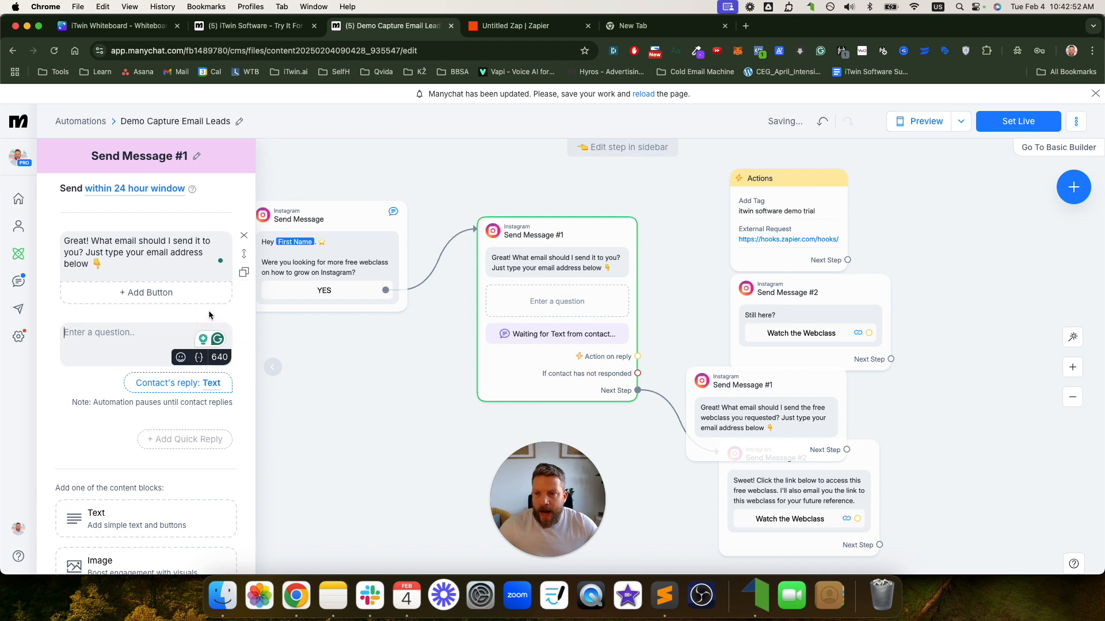
{"action": "triple_click", "coordinate": [126, 260]}
{"action": "key", "text": "super+c"}
{"action": "left_click", "coordinate": [138, 339]}
{"action": "key", "text": "super+v"}
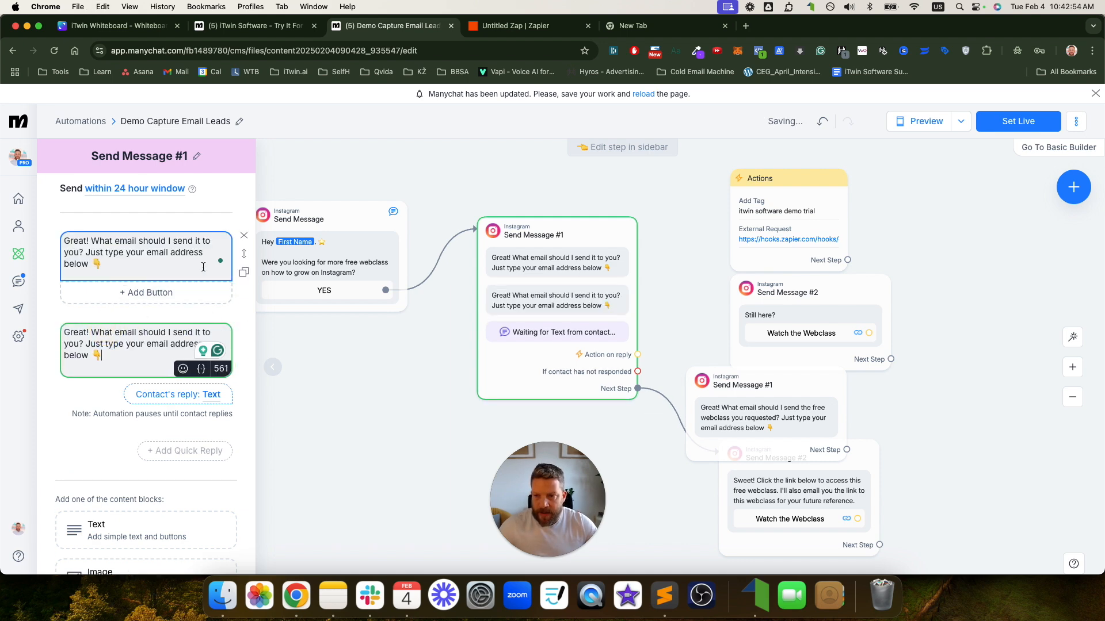
{"action": "left_click", "coordinate": [244, 236]}
{"action": "left_click", "coordinate": [638, 177]}
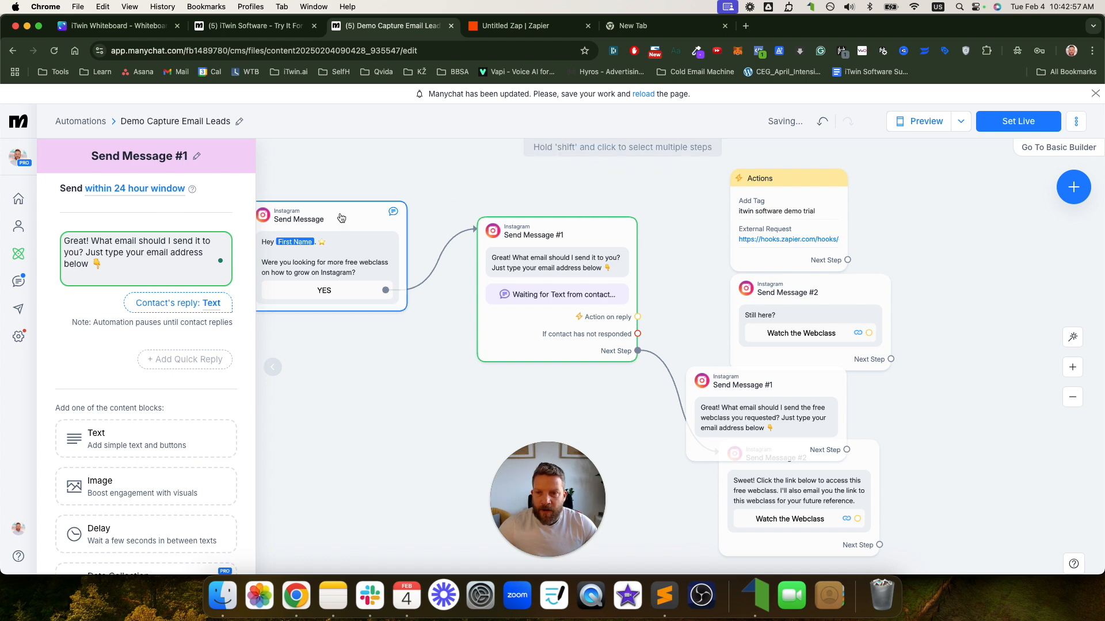
Set the data collection reply type to Email and close the message editor
{"action": "left_click", "coordinate": [212, 304]}
{"action": "left_click", "coordinate": [343, 208]}
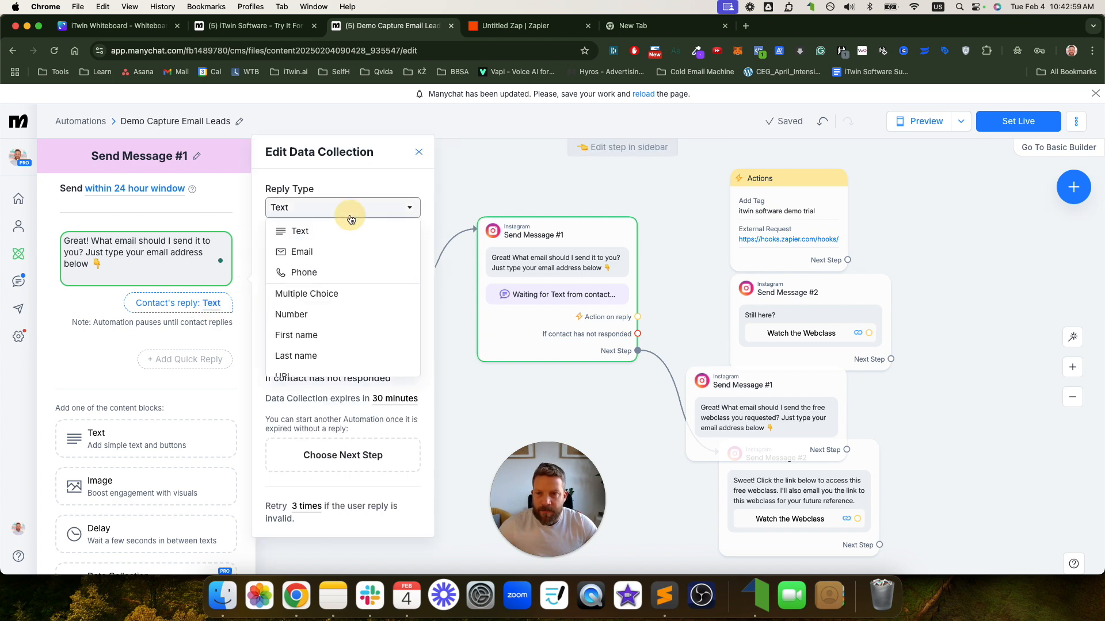
{"action": "left_click", "coordinate": [292, 251]}
{"action": "left_click", "coordinate": [210, 324]}
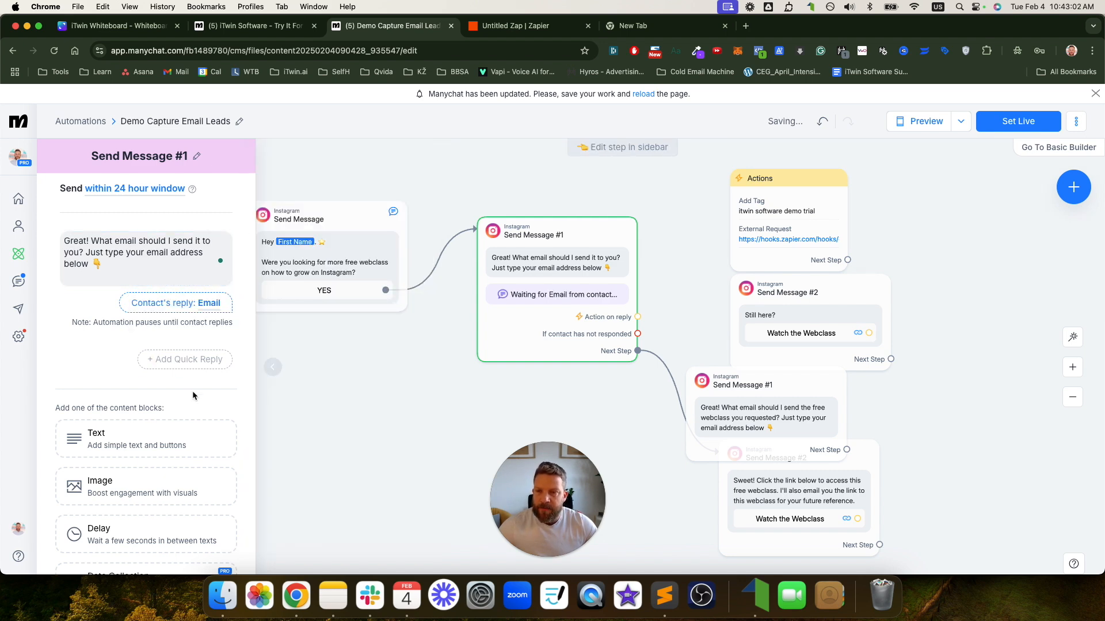
{"action": "scroll", "coordinate": [193, 392], "scroll_direction": "down", "scroll_amount": 4}
{"action": "scroll", "coordinate": [270, 501], "scroll_direction": "down", "scroll_amount": 2}
{"action": "left_click", "coordinate": [380, 436]}
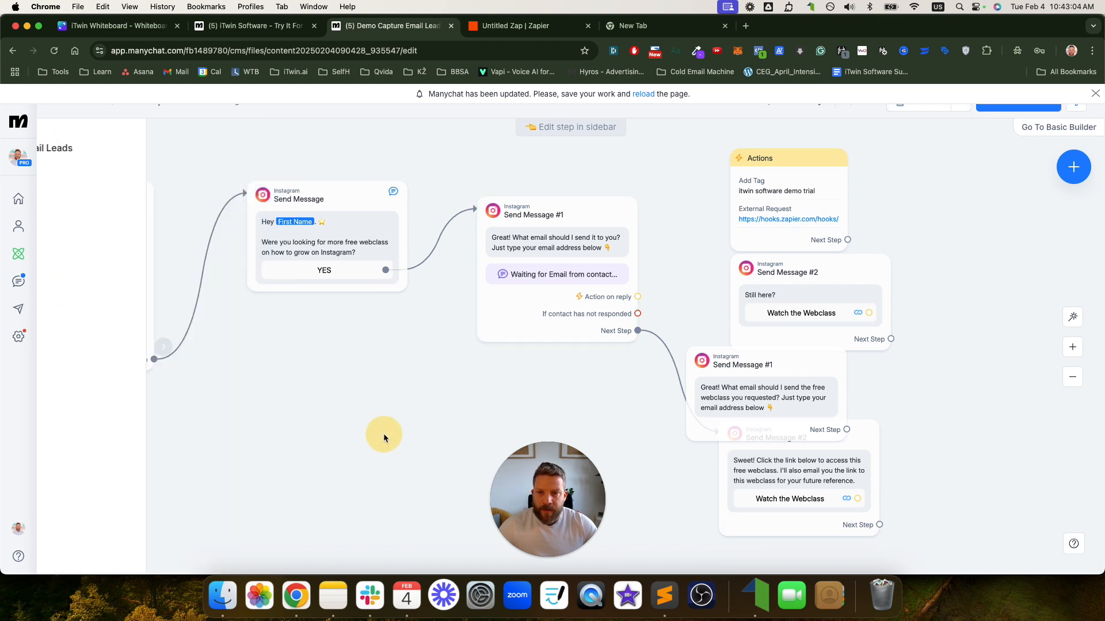
Move the unconnected copy of Send Message #1 away from the other blocks and delete it
{"action": "left_click_drag", "start_coordinate": [742, 368], "coordinate": [985, 369]}
{"action": "right_click", "coordinate": [985, 368]}
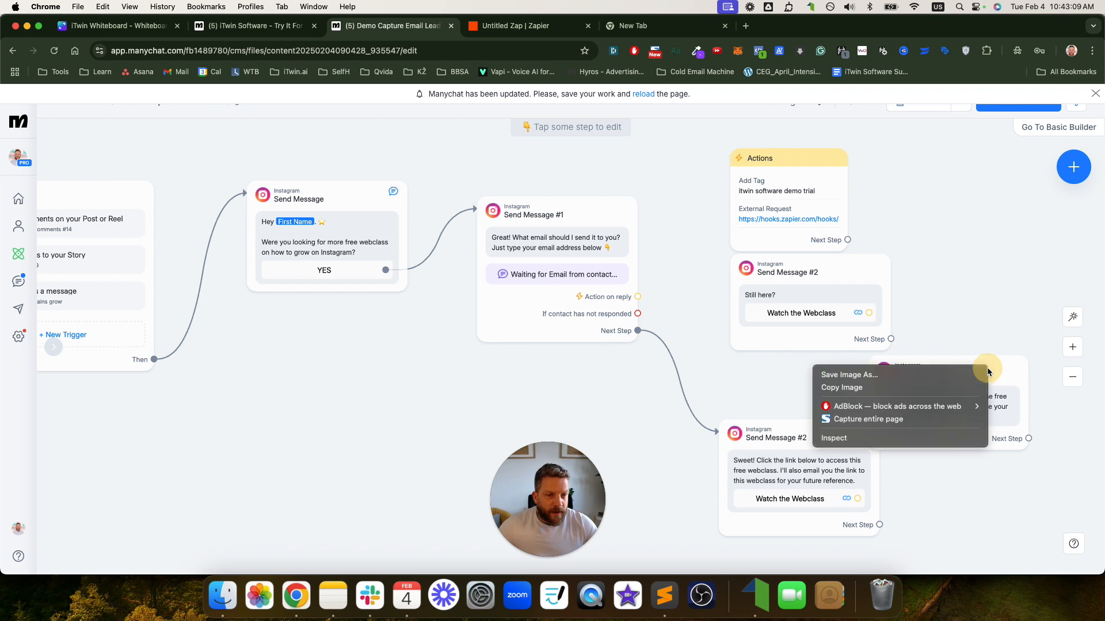
{"action": "left_click", "coordinate": [1006, 371]}
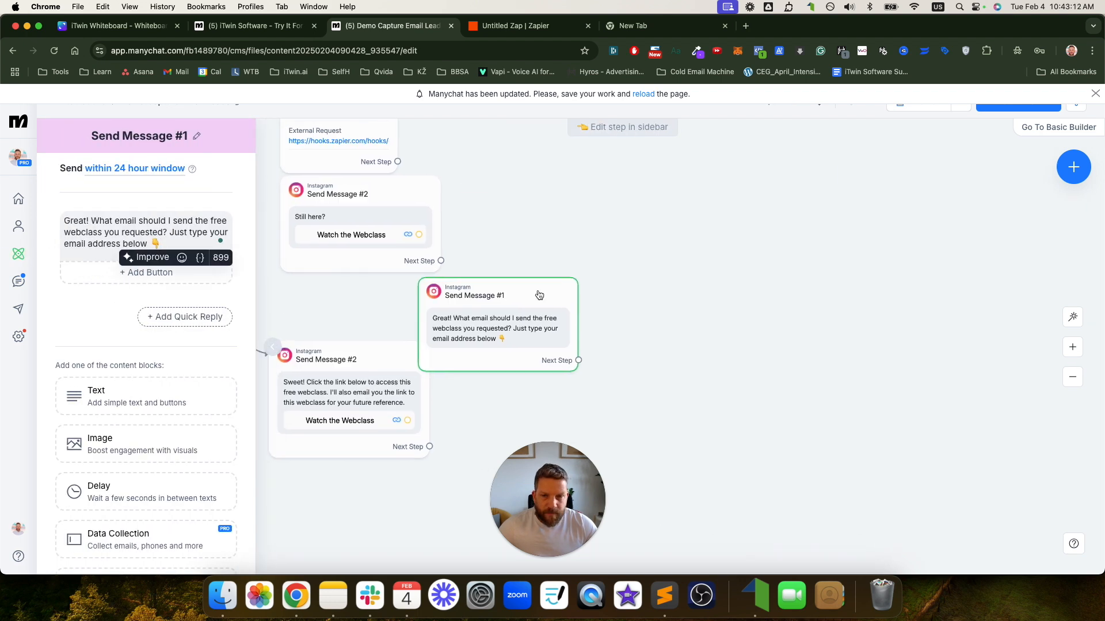
{"action": "left_click_drag", "start_coordinate": [559, 302], "coordinate": [776, 307]}
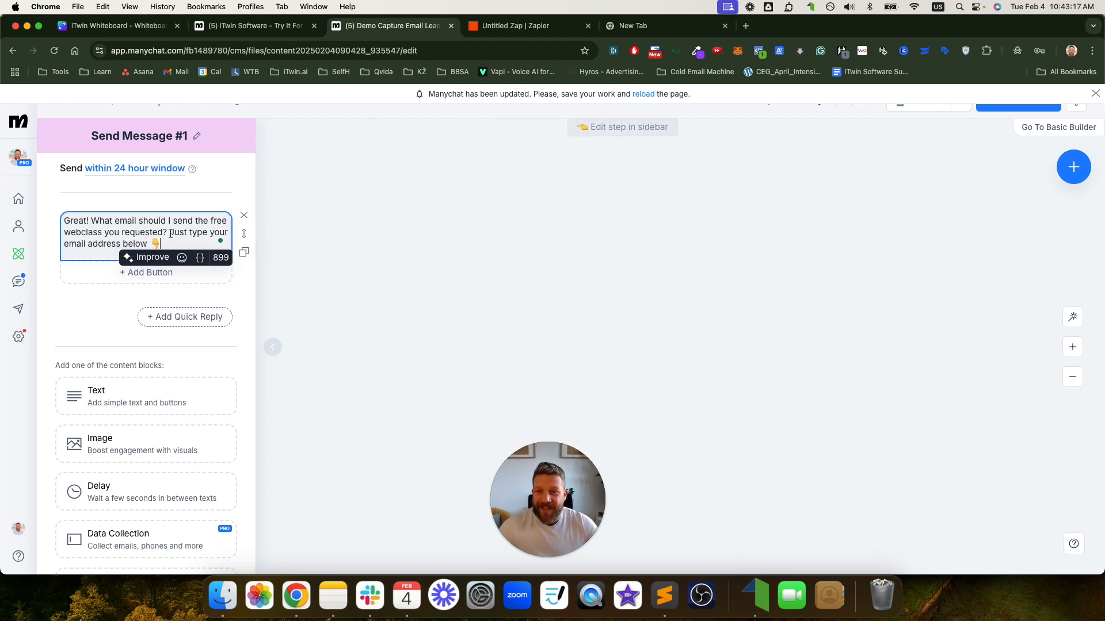
{"action": "left_click", "coordinate": [242, 223]}
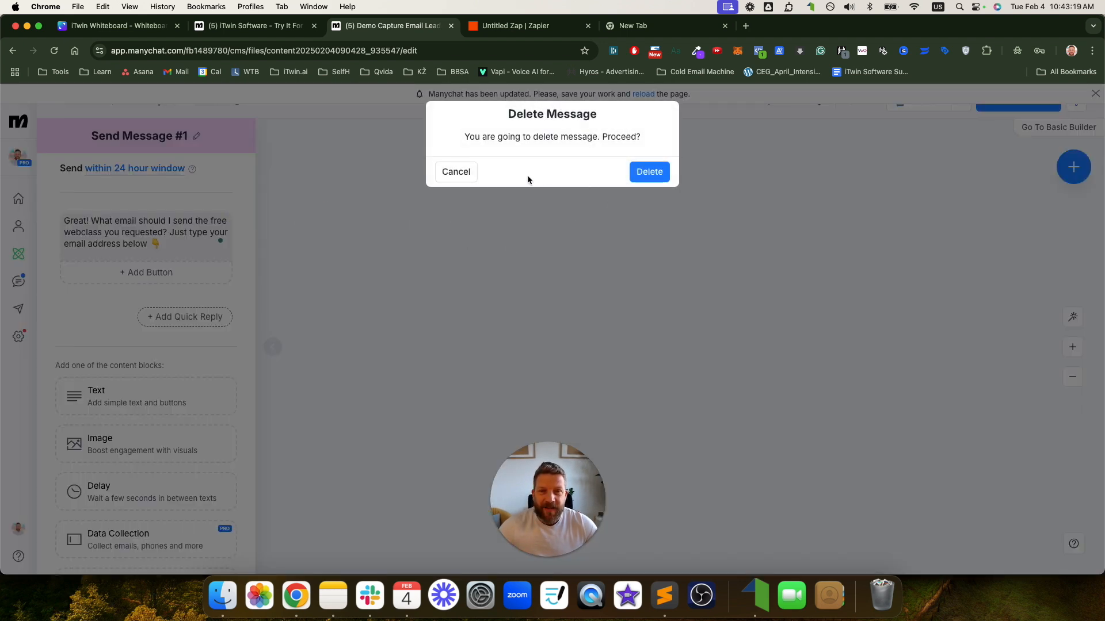
{"action": "left_click", "coordinate": [468, 177]}
{"action": "left_click", "coordinate": [401, 228]}
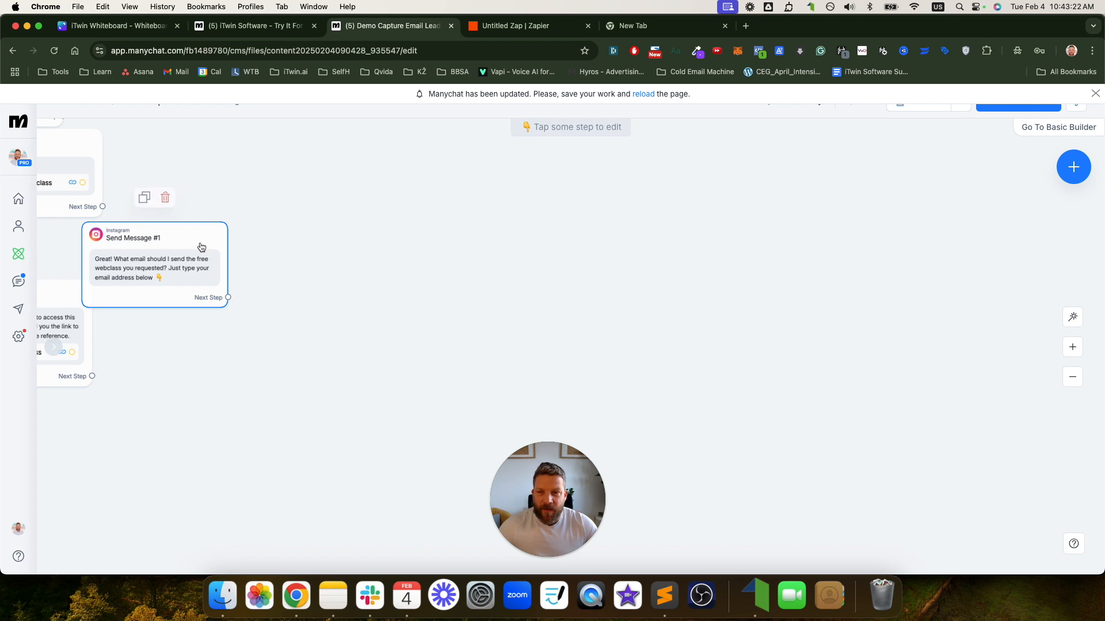
{"action": "left_click_drag", "start_coordinate": [196, 246], "coordinate": [348, 252]}
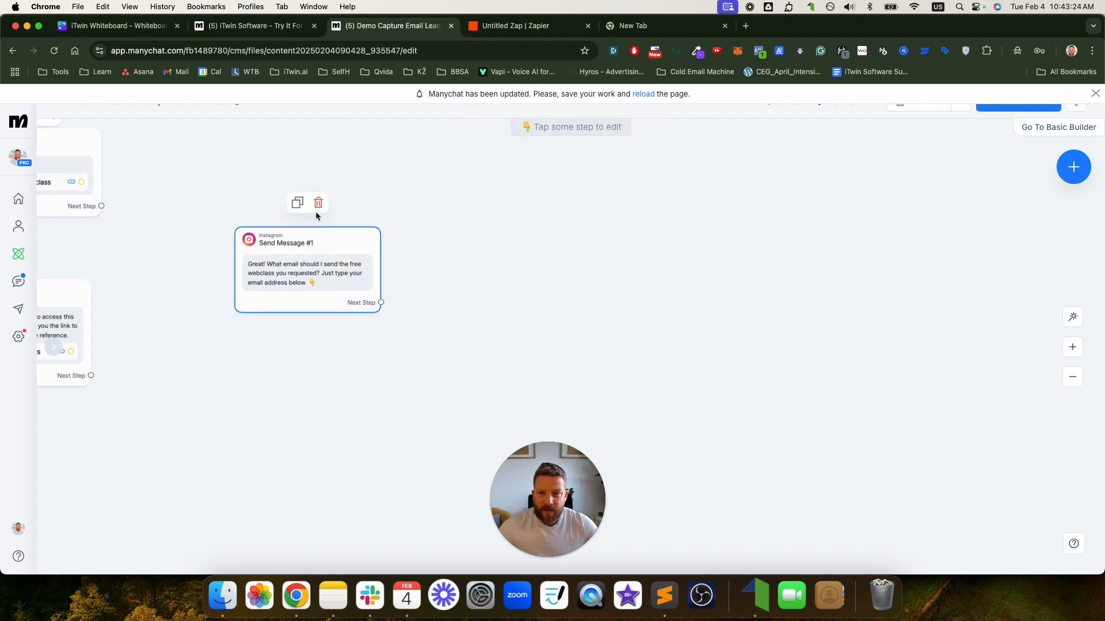
{"action": "left_click", "coordinate": [318, 203]}
{"action": "left_click", "coordinate": [692, 158]}
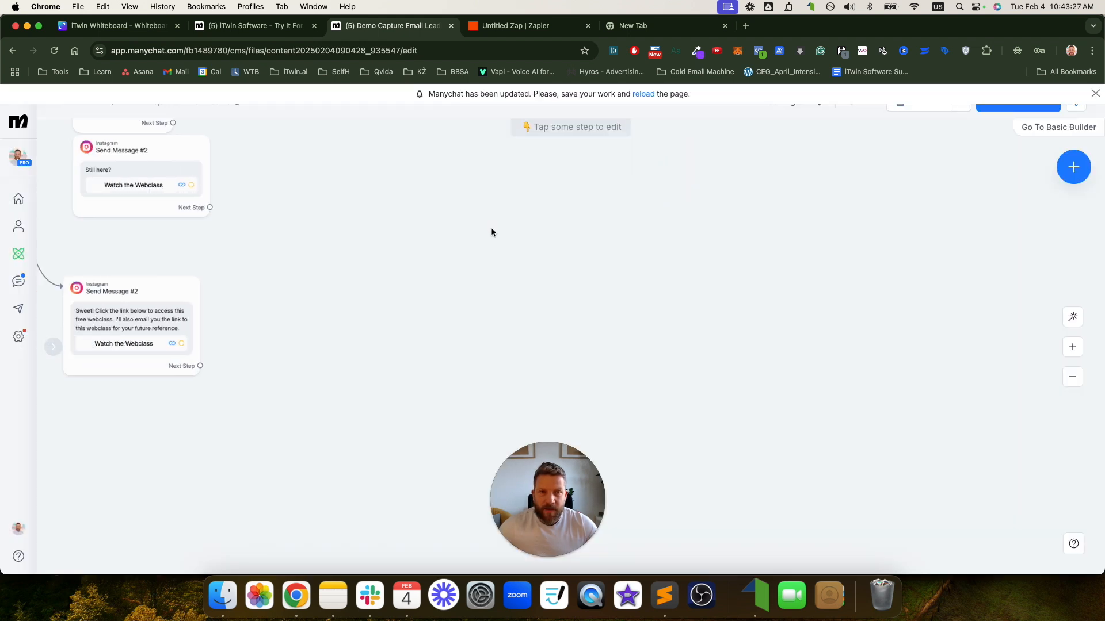
Set the automation live
{"action": "scroll", "coordinate": [965, 237], "scroll_direction": "up", "scroll_amount": 1}
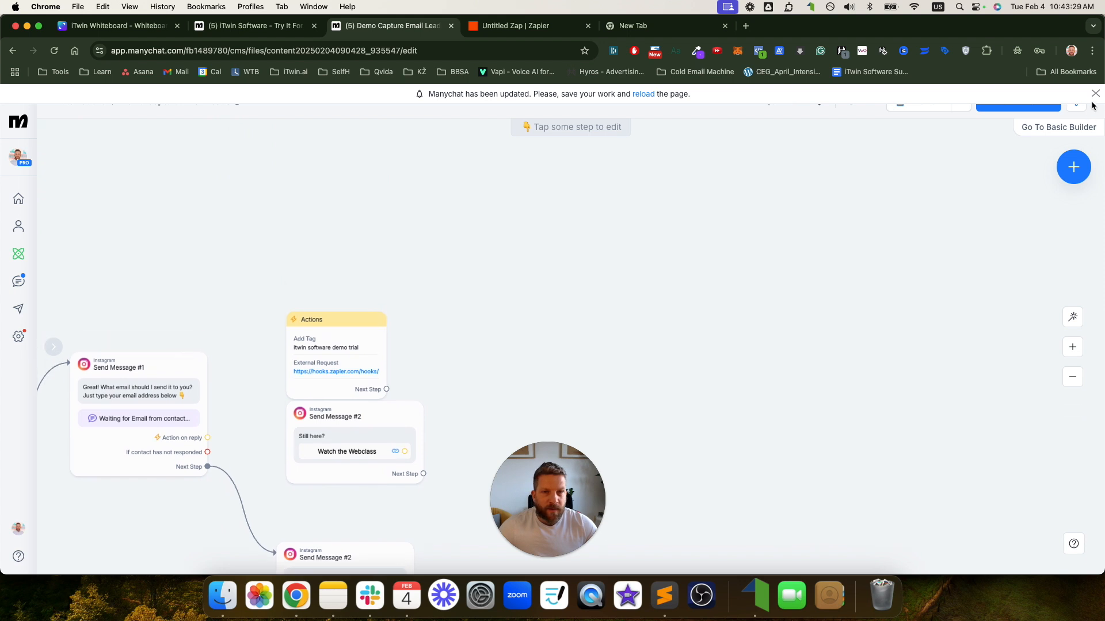
{"action": "scroll", "coordinate": [656, 221], "scroll_direction": "left", "scroll_amount": 2}
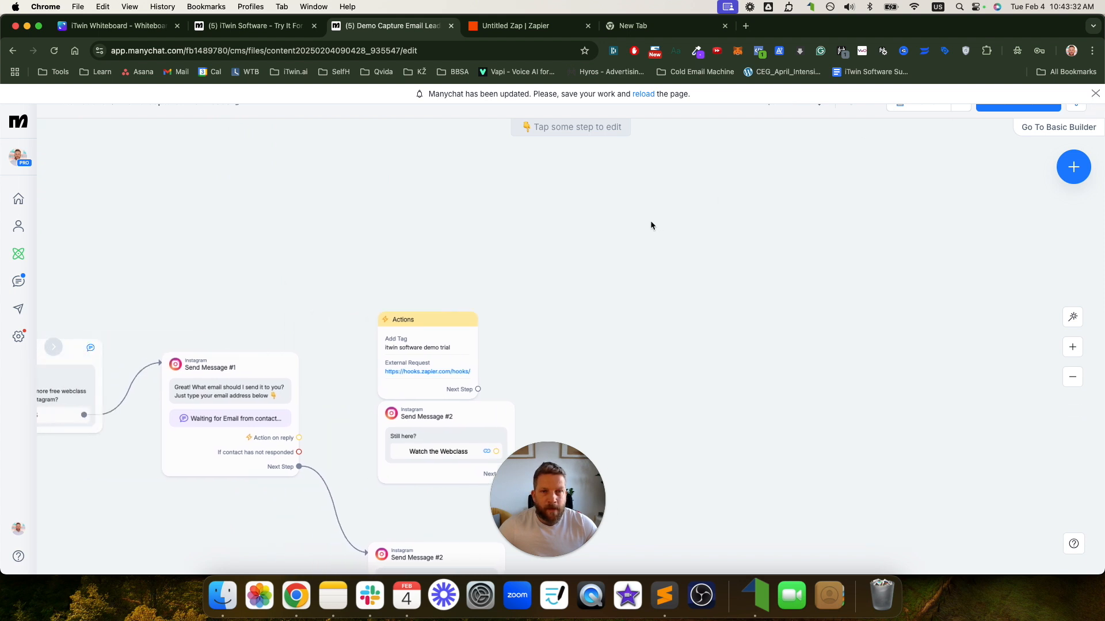
{"action": "left_click", "coordinate": [1002, 108]}
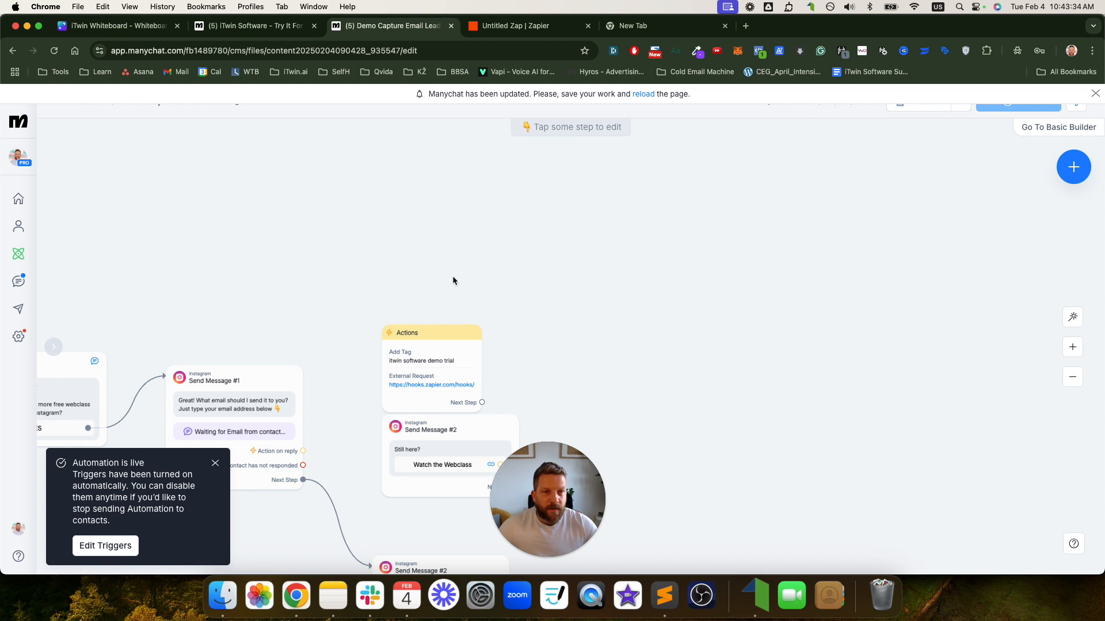
Dismiss the live-automation notification and the Manychat update banner
{"action": "left_click", "coordinate": [216, 462]}
{"action": "scroll", "coordinate": [451, 301], "scroll_direction": "left", "scroll_amount": 6}
{"action": "scroll", "coordinate": [451, 301], "scroll_direction": "down", "scroll_amount": 5}
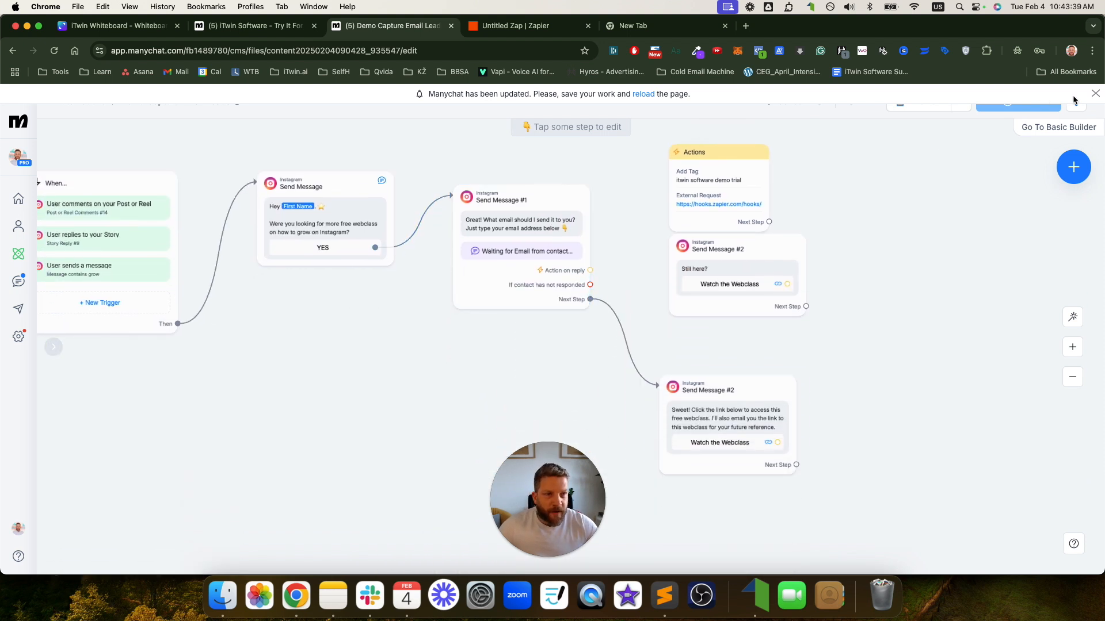
{"action": "left_click", "coordinate": [1095, 93]}
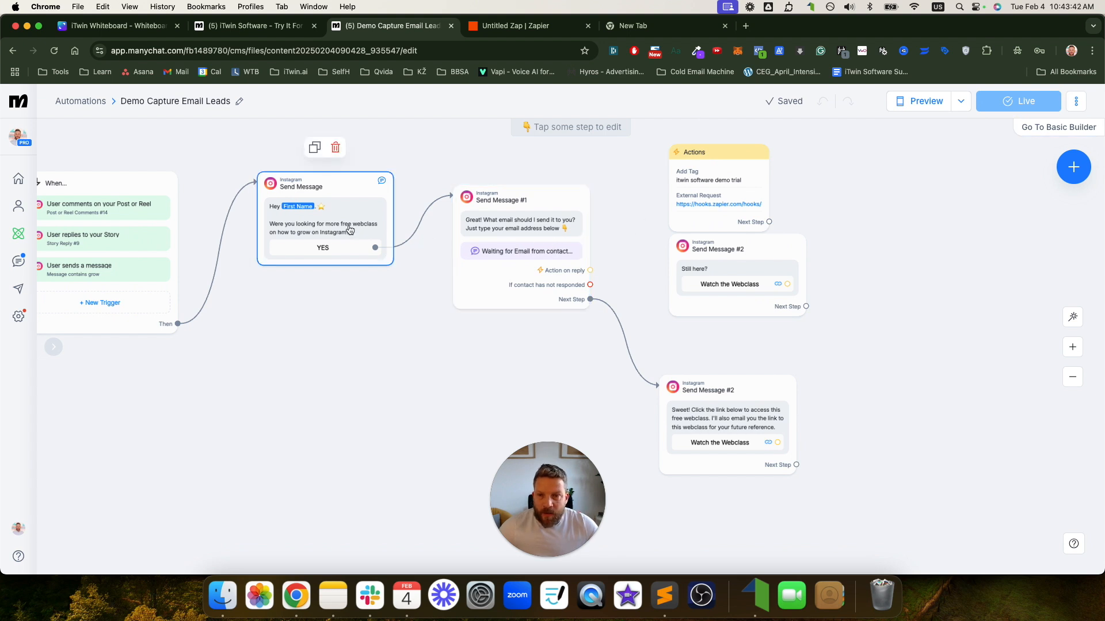
Duplicate the Send Message #1 block that asks for the email and place the copy beyond the "Still here?" message
{"action": "left_click", "coordinate": [512, 164]}
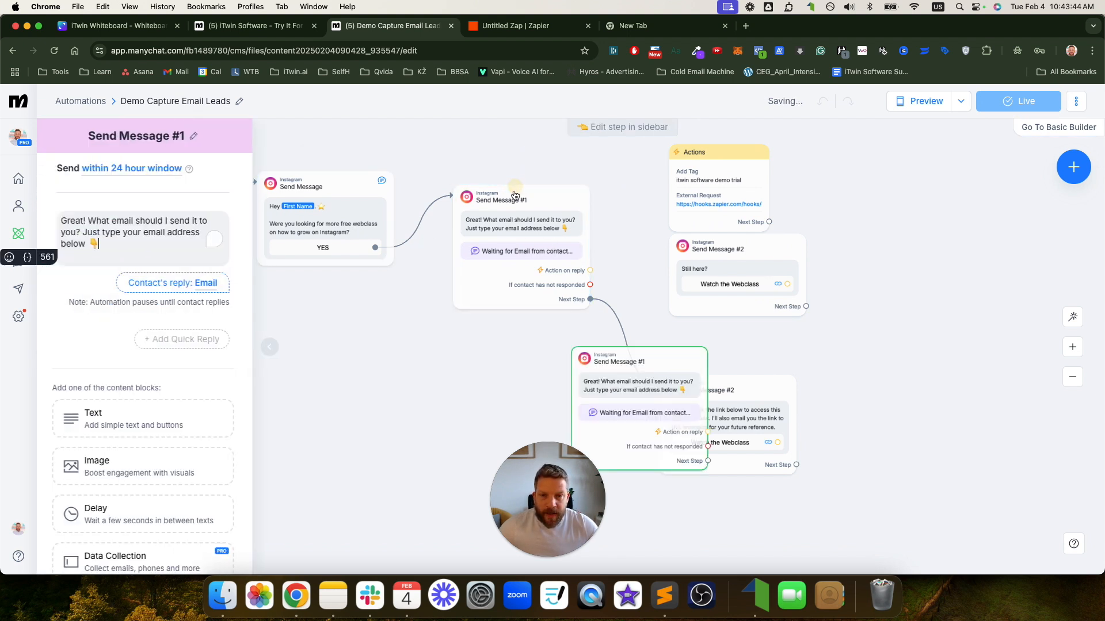
{"action": "left_click_drag", "start_coordinate": [632, 367], "coordinate": [885, 291]}
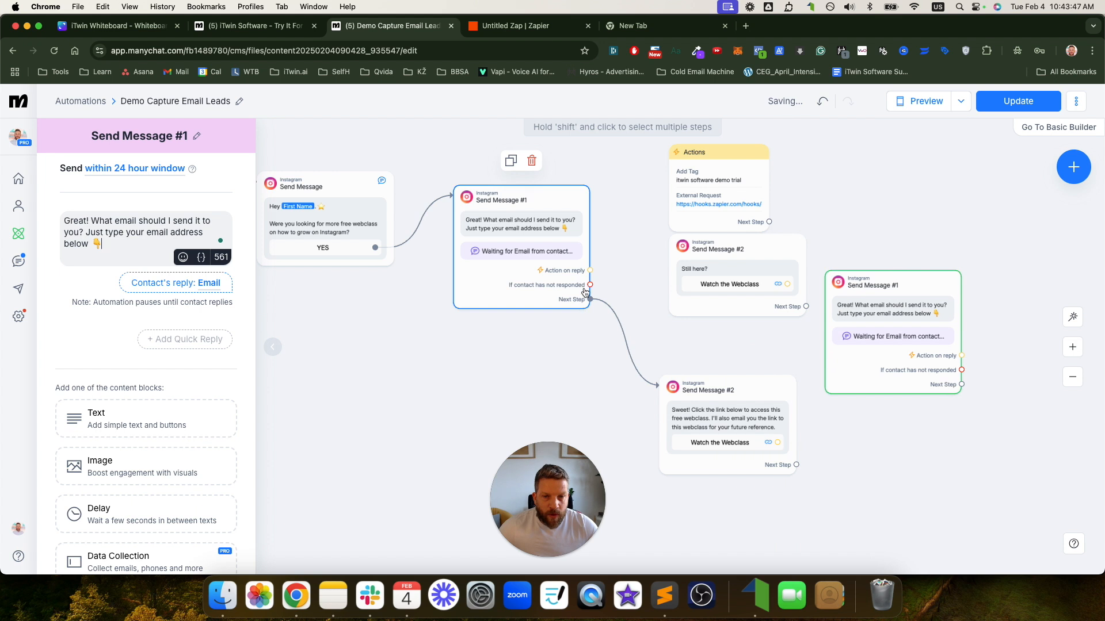
{"action": "left_click_drag", "start_coordinate": [590, 285], "coordinate": [608, 290]}
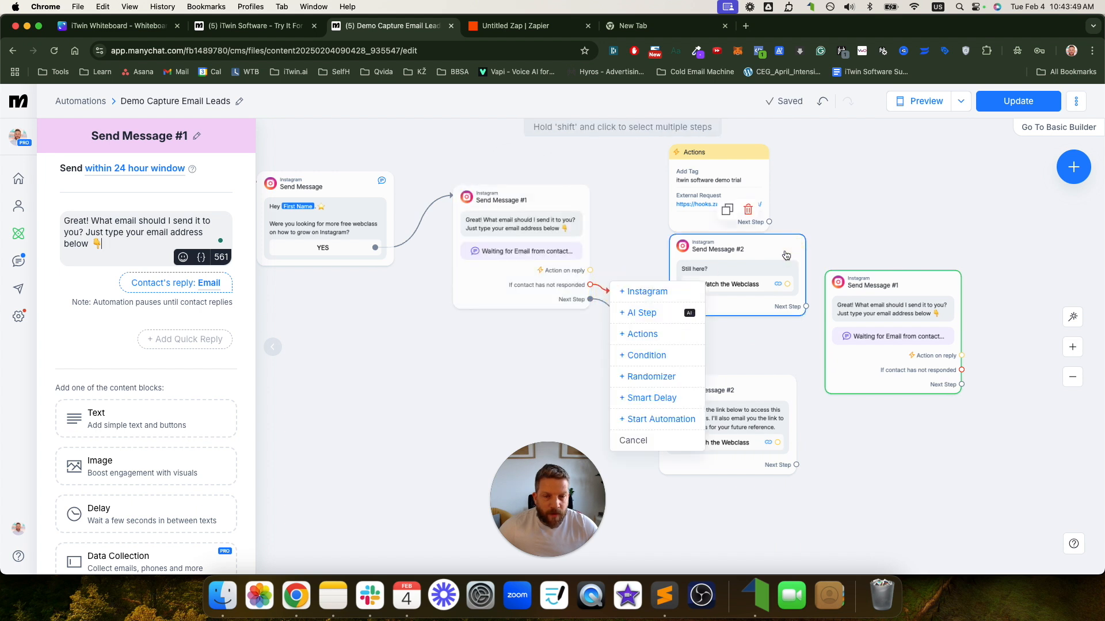
Delete the unconnected "Still here?" Send Message #2 block and confirm the deletion
{"action": "left_click", "coordinate": [784, 256]}
{"action": "left_click_drag", "start_coordinate": [775, 256], "coordinate": [766, 281]}
{"action": "left_click", "coordinate": [739, 235]}
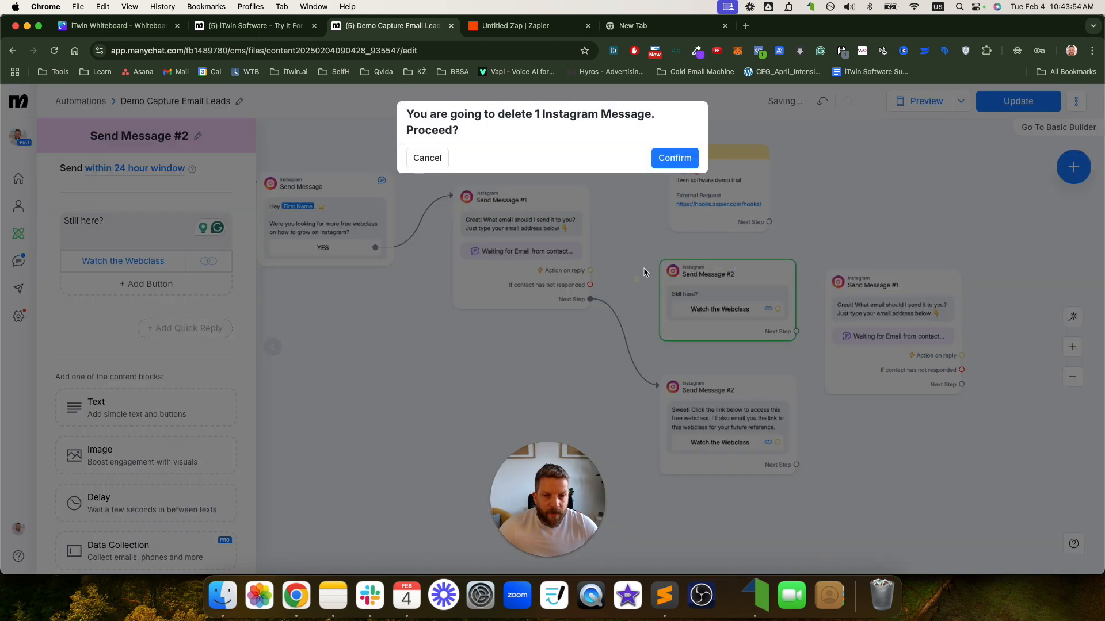
{"action": "left_click", "coordinate": [675, 158]}
Connect "If contact has not responded" to the duplicated message and replace its opening "Great!" with "Still here?"
{"action": "left_click_drag", "start_coordinate": [589, 284], "coordinate": [832, 299]}
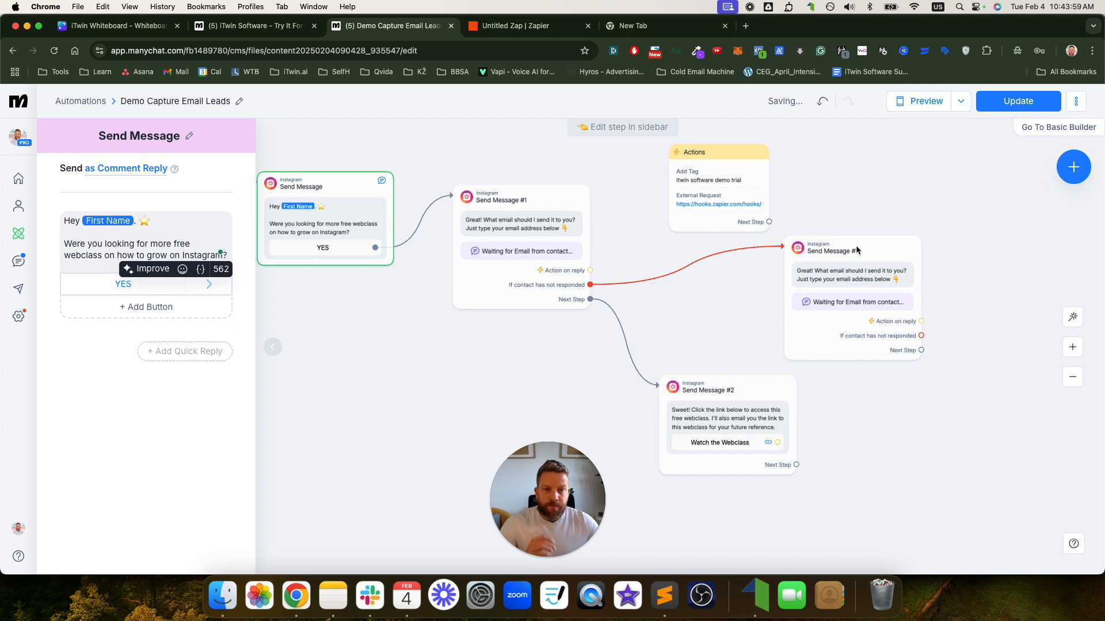
{"action": "left_click", "coordinate": [855, 245]}
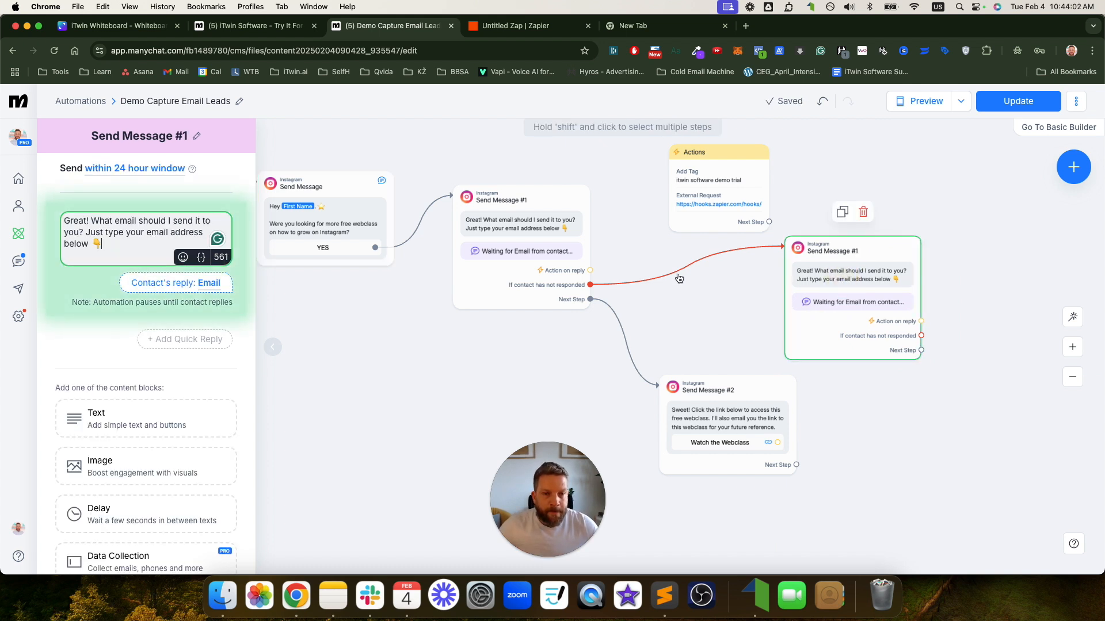
{"action": "left_click", "coordinate": [65, 221]}
{"action": "type", "text": "Still her"}
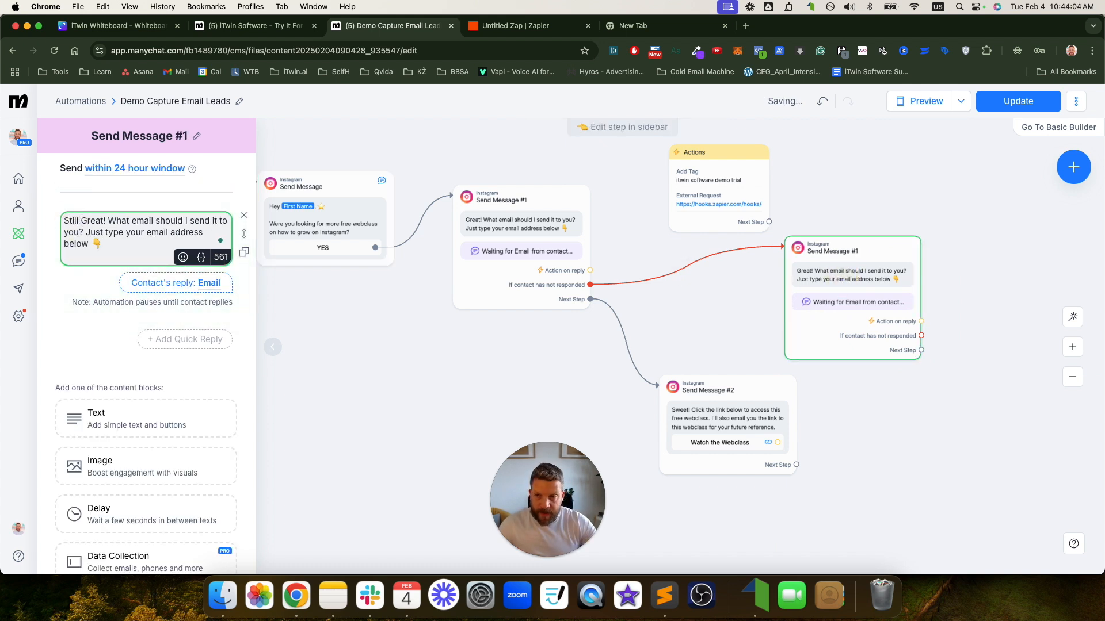
{"action": "type", "text": "e?"}
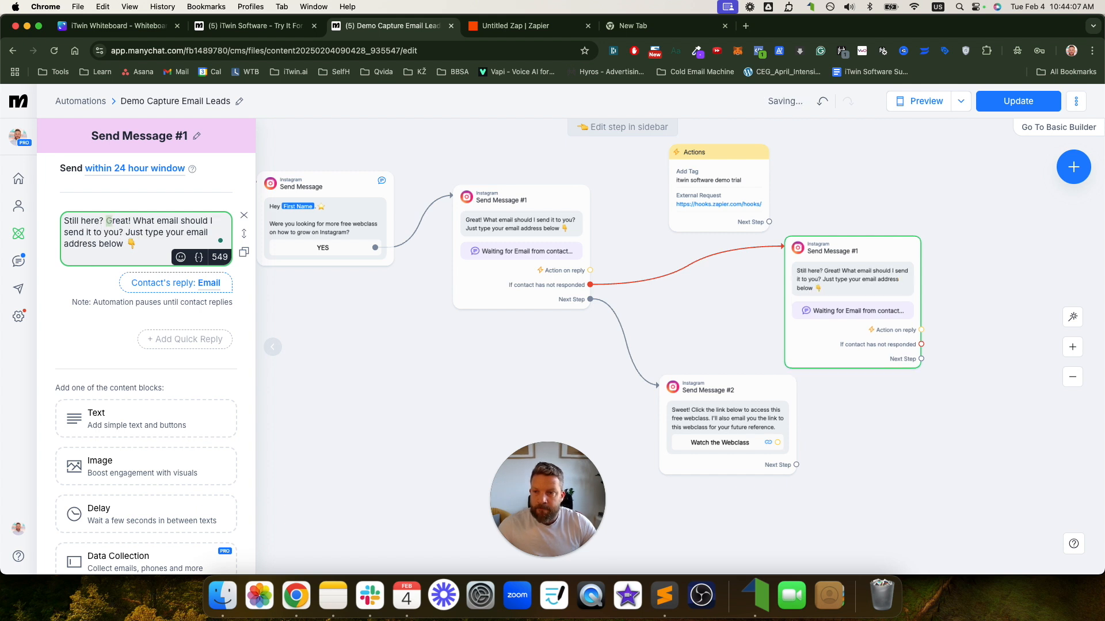
{"action": "left_click_drag", "start_coordinate": [127, 219], "coordinate": [133, 221]}
{"action": "key", "text": "BackSpace"}
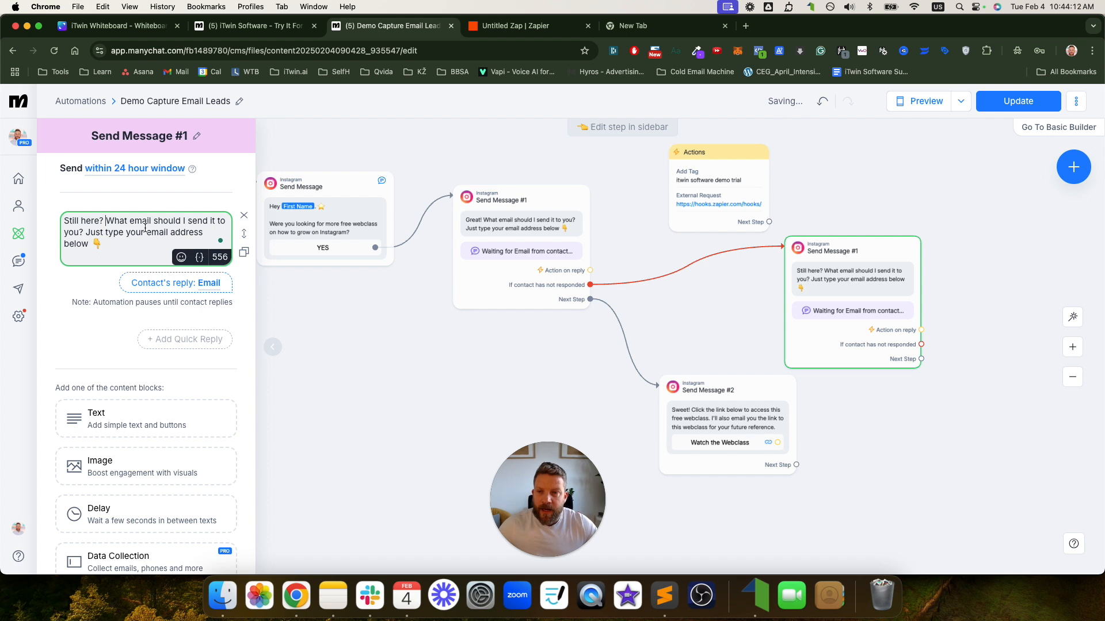
{"action": "left_click", "coordinate": [913, 429]}
Move the webclass link message lower and connect the "Still here?" message's Next Step to it
{"action": "left_click_drag", "start_coordinate": [783, 421], "coordinate": [781, 450]}
{"action": "left_click_drag", "start_coordinate": [883, 270], "coordinate": [873, 270]}
{"action": "left_click_drag", "start_coordinate": [911, 358], "coordinate": [849, 448]}
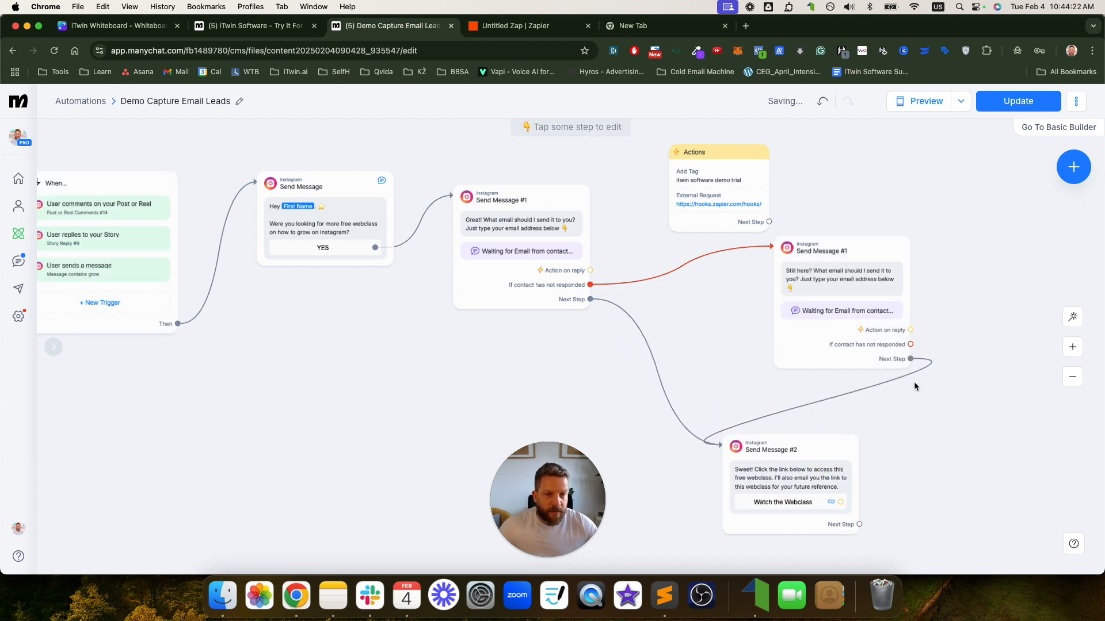
{"action": "left_click", "coordinate": [881, 352]}
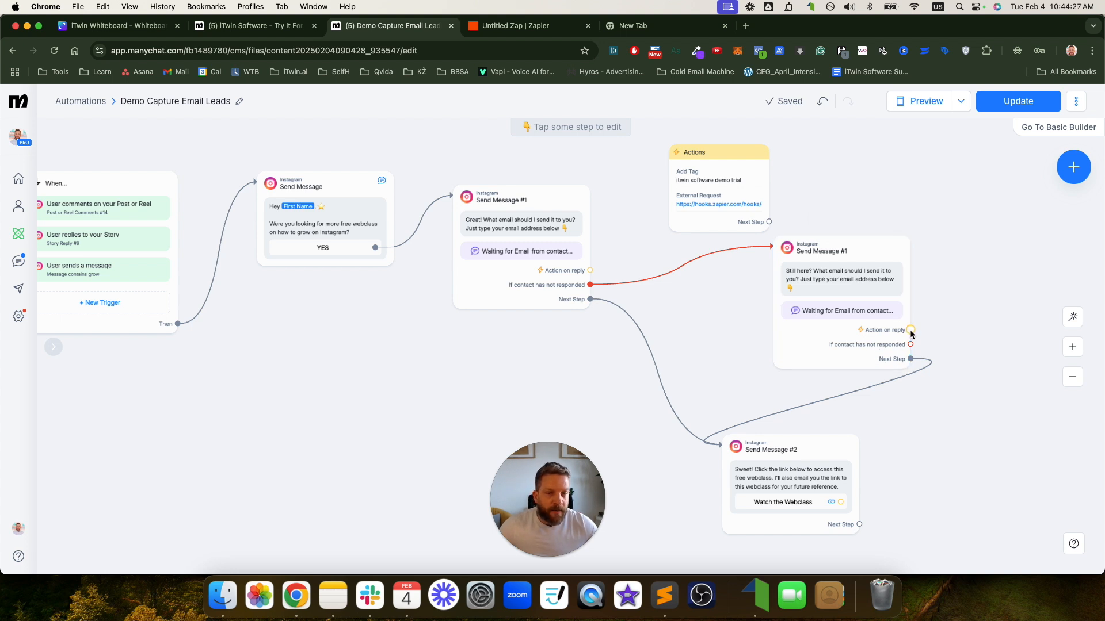
Connect the "Still here?" message's Action on reply to the Actions block and position that block above and beyond the message
{"action": "left_click_drag", "start_coordinate": [910, 329], "coordinate": [970, 173]}
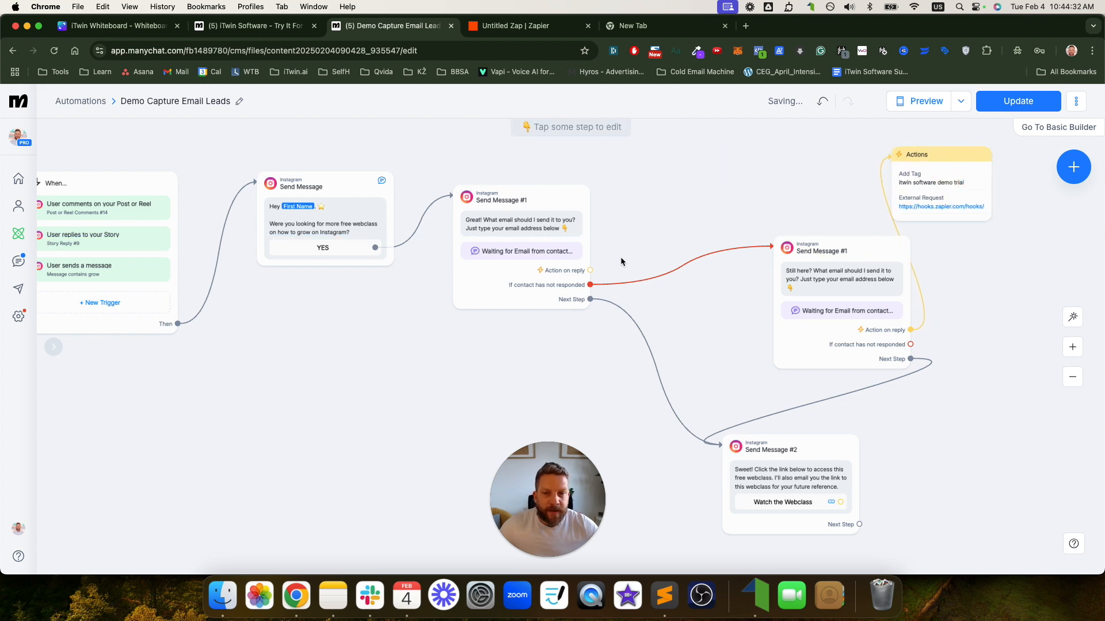
{"action": "left_click_drag", "start_coordinate": [590, 271], "coordinate": [1022, 235]}
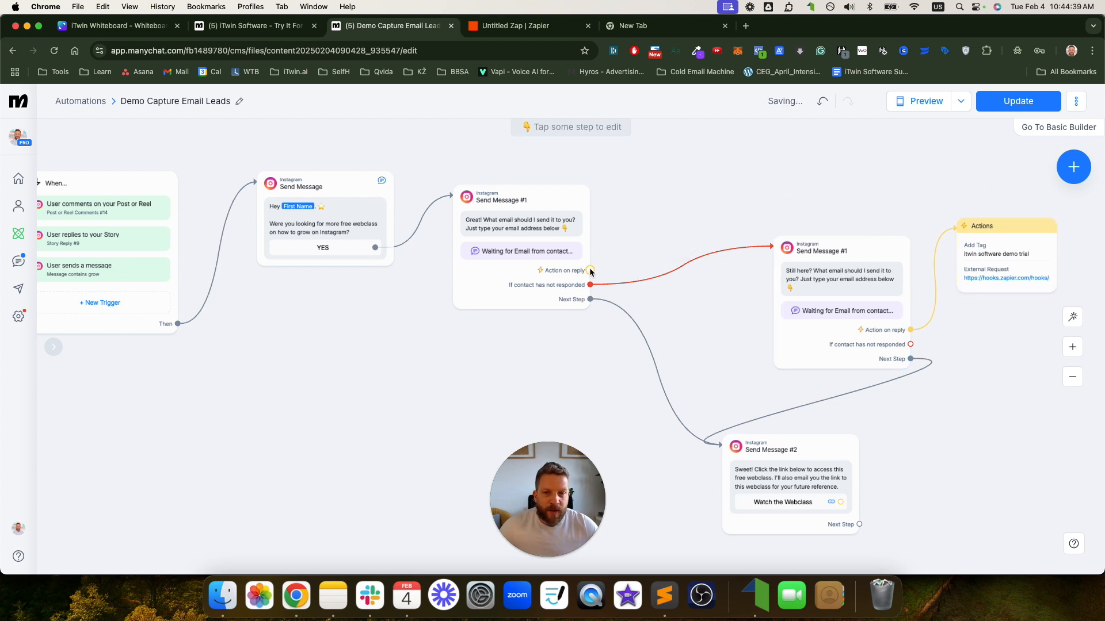
{"action": "left_click_drag", "start_coordinate": [987, 257], "coordinate": [972, 186]}
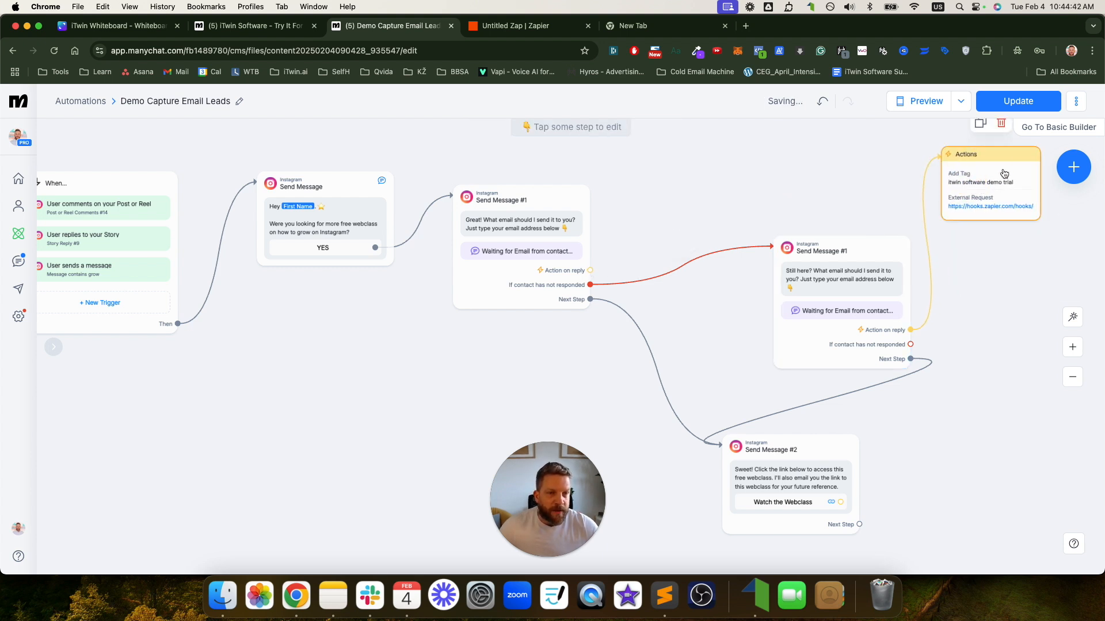
Connect the first email question's Action on reply to a duplicate of the Actions block and update the live automation
{"action": "left_click", "coordinate": [987, 132]}
{"action": "left_click", "coordinate": [698, 185]}
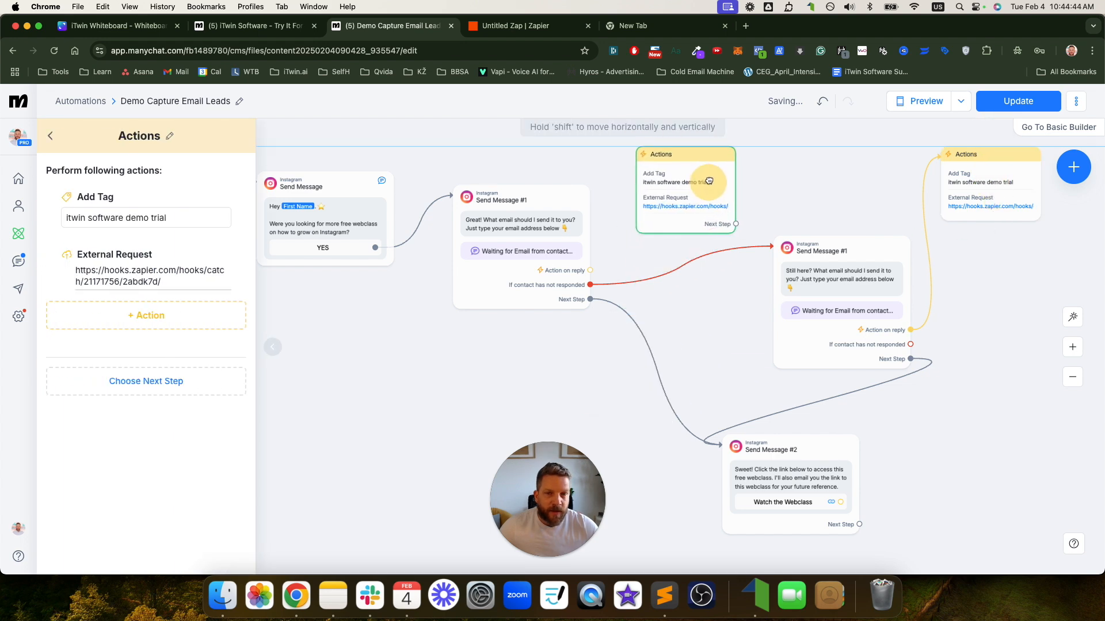
{"action": "left_click_drag", "start_coordinate": [591, 270], "coordinate": [653, 186]}
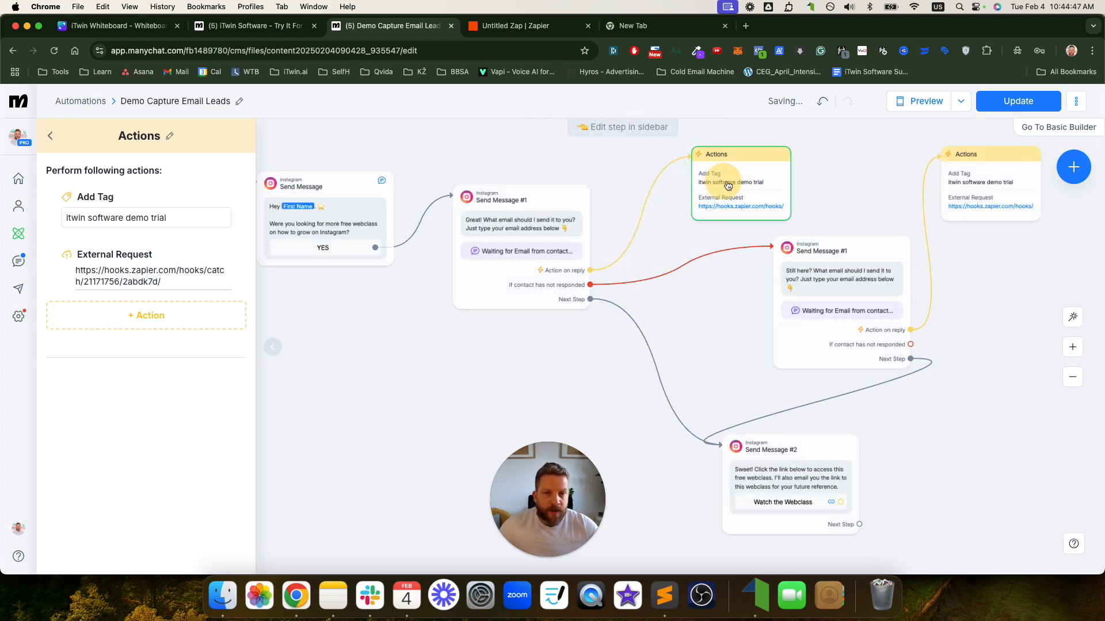
{"action": "left_click", "coordinate": [1014, 107]}
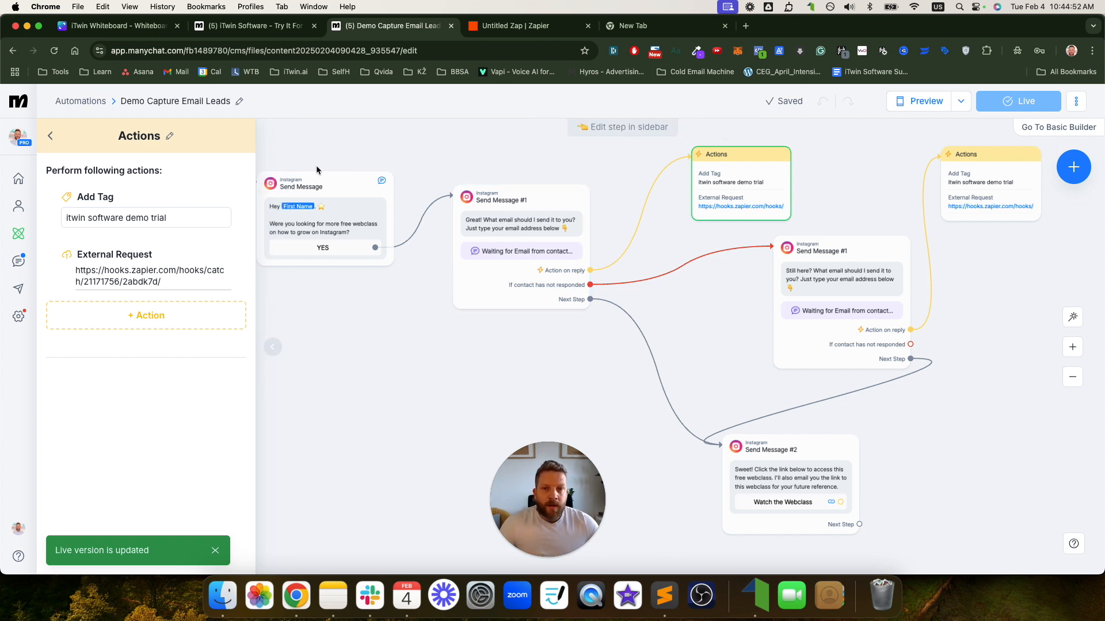
Examine the flow from the triggers and opening message through the email question to its reply and no-response branches
{"action": "scroll", "coordinate": [492, 175], "scroll_direction": "down", "scroll_amount": 4}
{"action": "left_click_drag", "start_coordinate": [380, 257], "coordinate": [589, 256]}
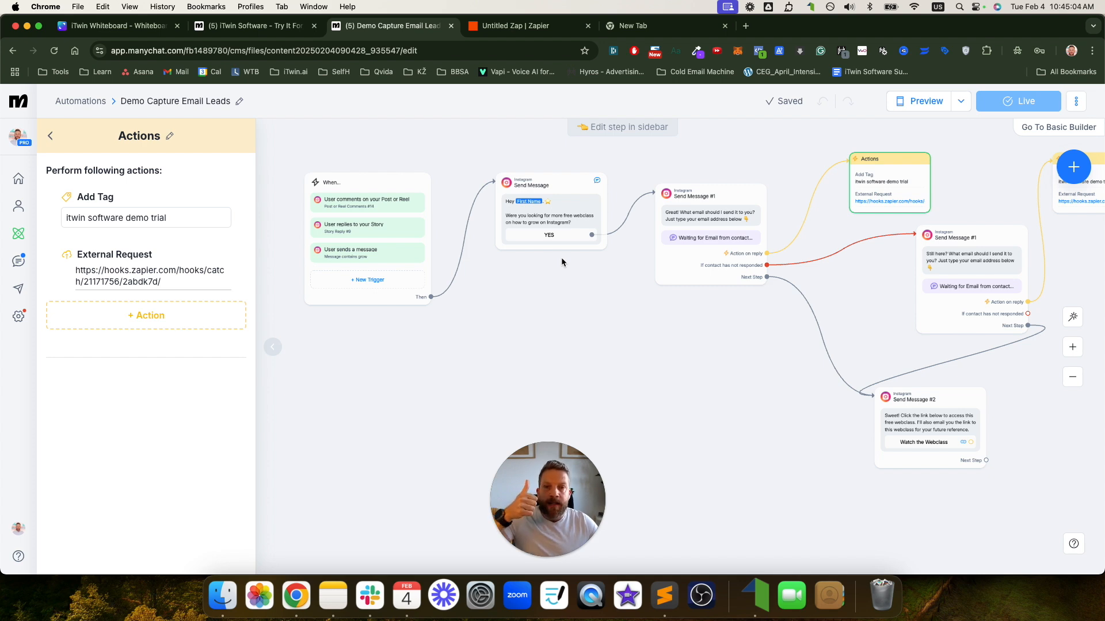
{"action": "left_click", "coordinate": [545, 216]}
{"action": "scroll", "coordinate": [546, 216], "scroll_direction": "up", "scroll_amount": 5}
{"action": "scroll", "coordinate": [545, 214], "scroll_direction": "up", "scroll_amount": 3}
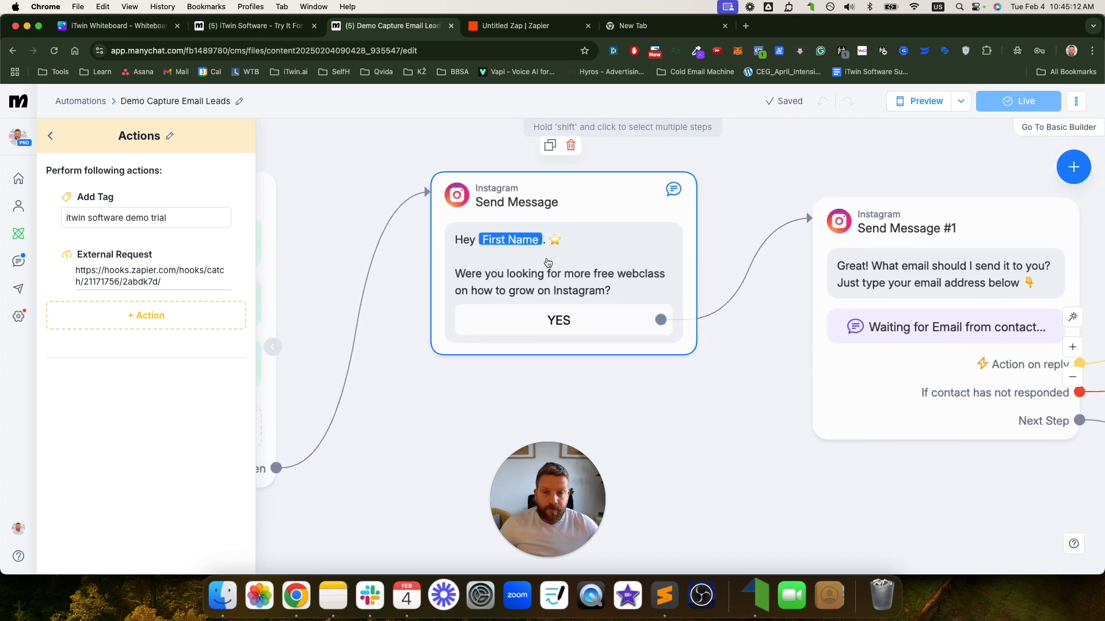
{"action": "scroll", "coordinate": [535, 301], "scroll_direction": "up", "scroll_amount": 1}
{"action": "scroll", "coordinate": [535, 328], "scroll_direction": "up", "scroll_amount": 1}
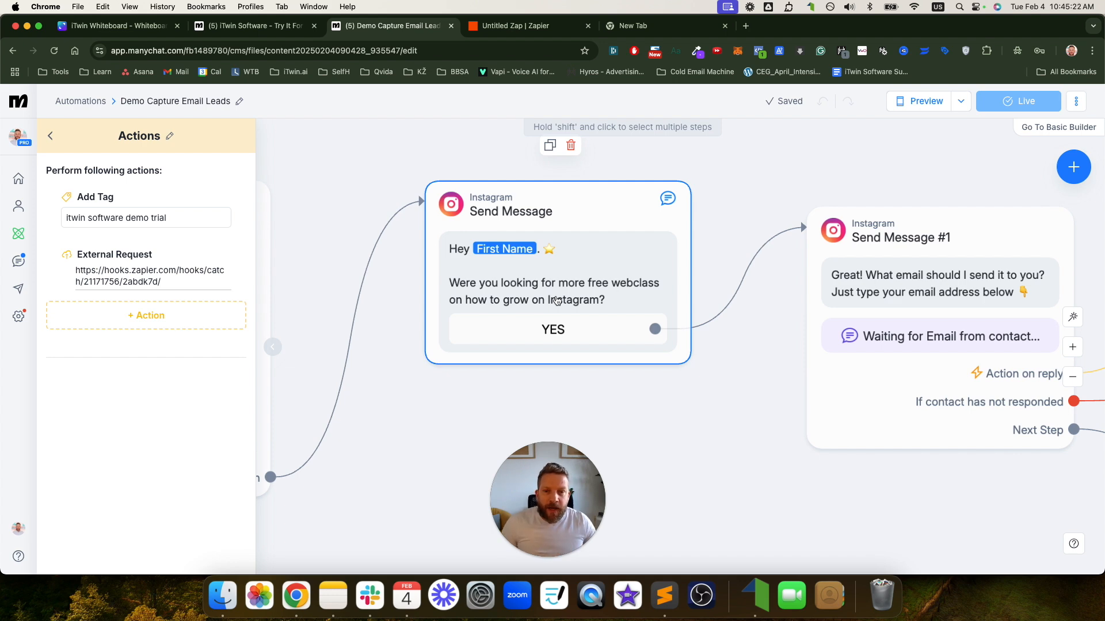
{"action": "scroll", "coordinate": [563, 307], "scroll_direction": "right", "scroll_amount": 6}
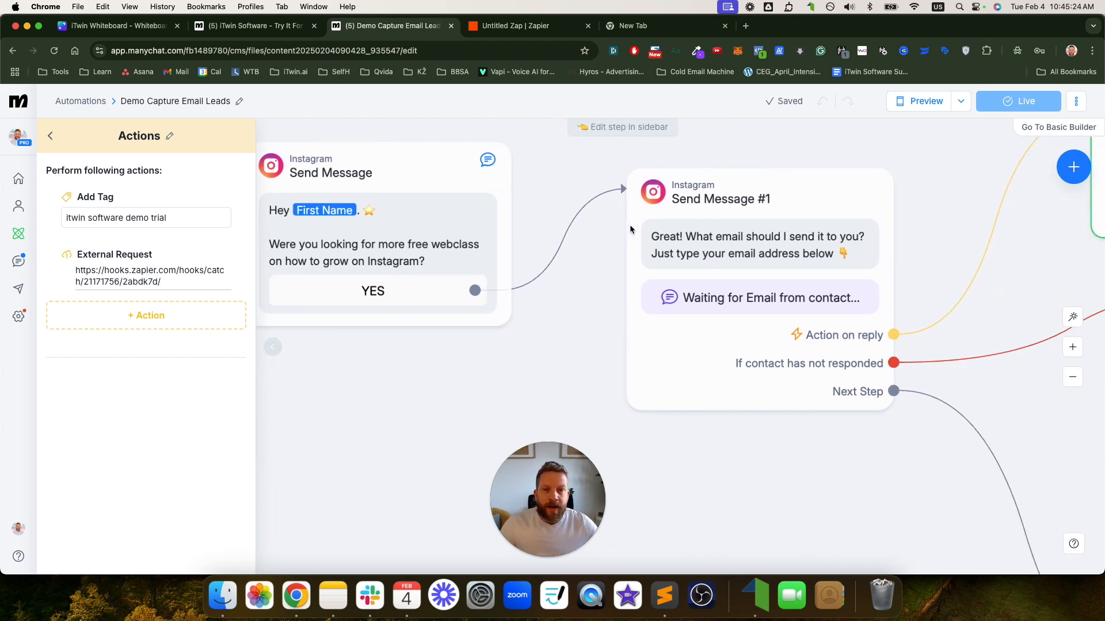
{"action": "scroll", "coordinate": [632, 231], "scroll_direction": "down", "scroll_amount": 3}
{"action": "scroll", "coordinate": [633, 231], "scroll_direction": "right", "scroll_amount": 4}
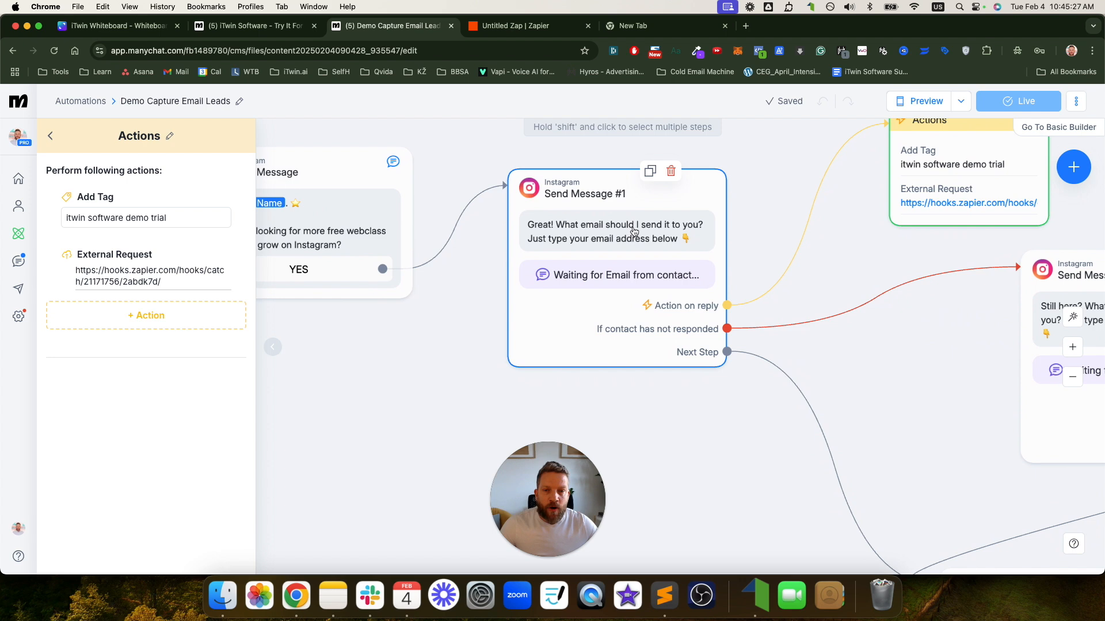
{"action": "scroll", "coordinate": [632, 231], "scroll_direction": "right", "scroll_amount": 3}
{"action": "scroll", "coordinate": [632, 231], "scroll_direction": "down", "scroll_amount": 2}
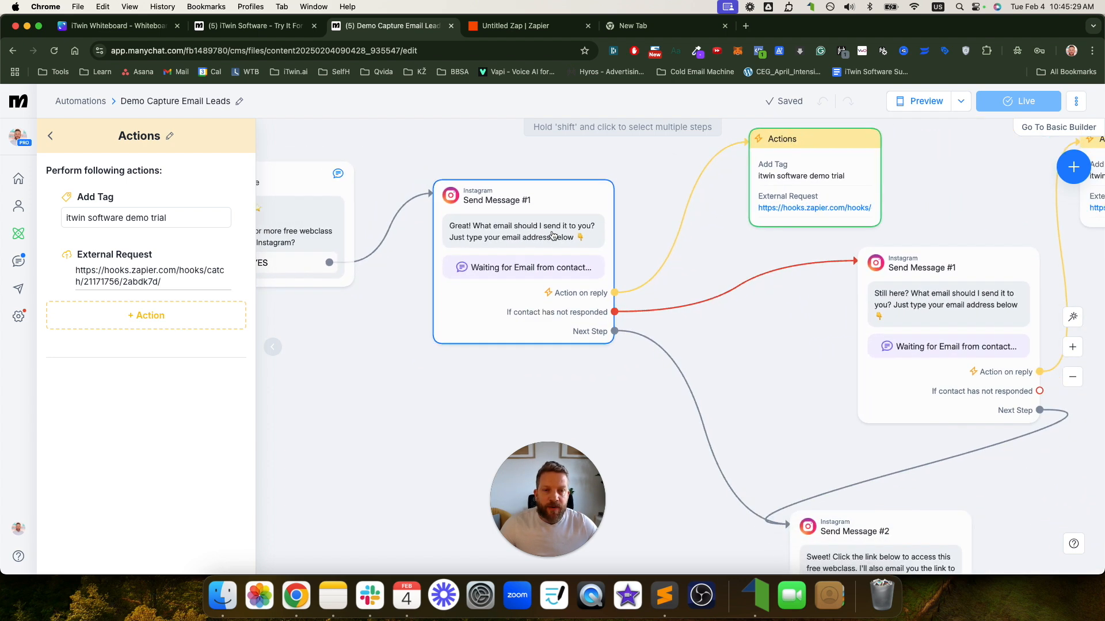
{"action": "scroll", "coordinate": [509, 292], "scroll_direction": "right", "scroll_amount": 3}
{"action": "scroll", "coordinate": [603, 267], "scroll_direction": "down", "scroll_amount": 2}
Tidy the flow by aligning the "Still here?" and webclass link messages in one column beneath the first Actions block
{"action": "left_click_drag", "start_coordinate": [702, 180], "coordinate": [705, 160]}
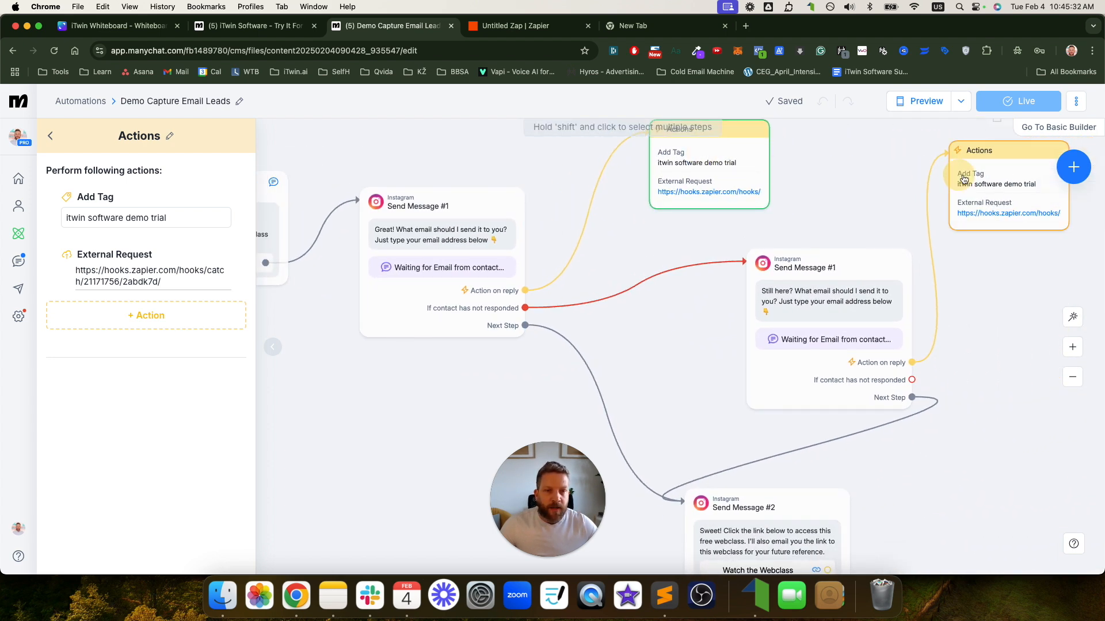
{"action": "left_click_drag", "start_coordinate": [1016, 181], "coordinate": [1013, 167]}
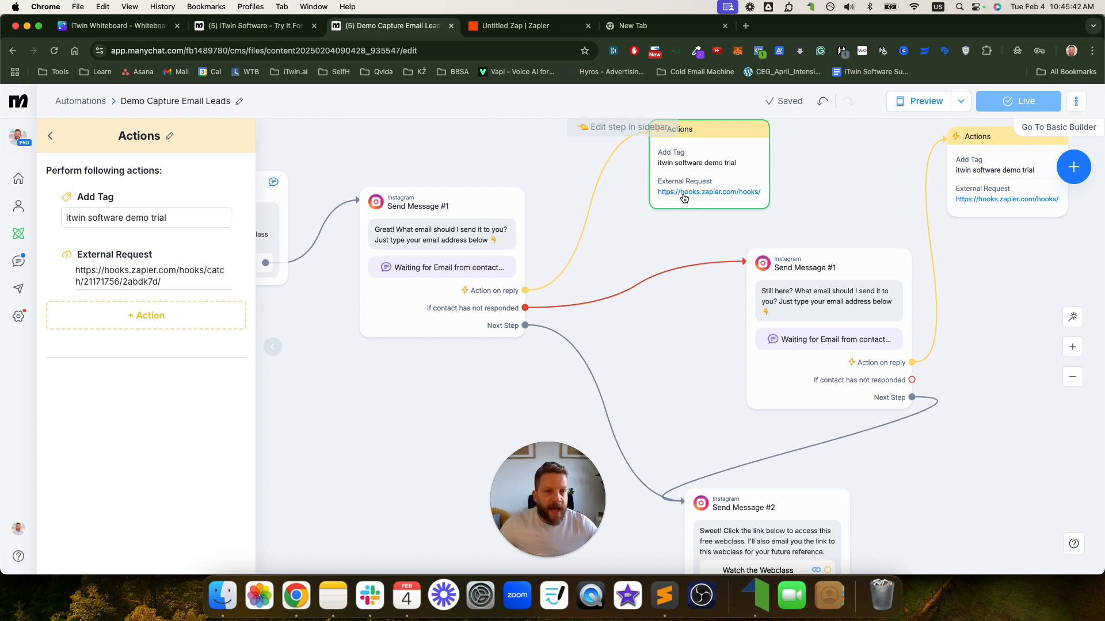
{"action": "left_click_drag", "start_coordinate": [808, 280], "coordinate": [710, 266]}
{"action": "left_click_drag", "start_coordinate": [771, 496], "coordinate": [736, 430]}
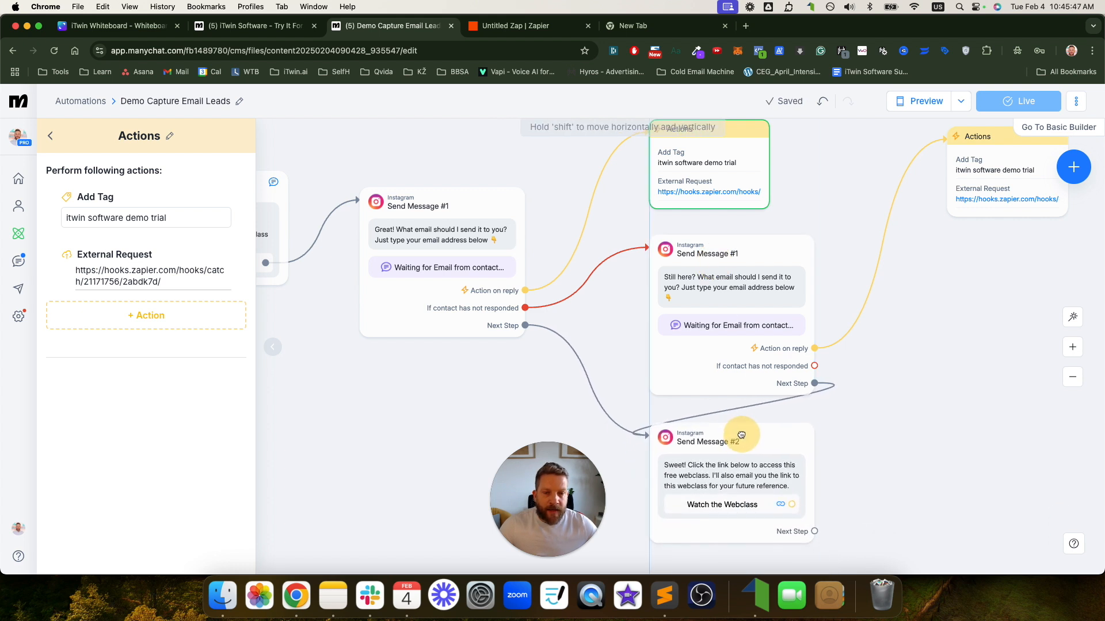
{"action": "scroll", "coordinate": [713, 311], "scroll_direction": "right", "scroll_amount": 1}
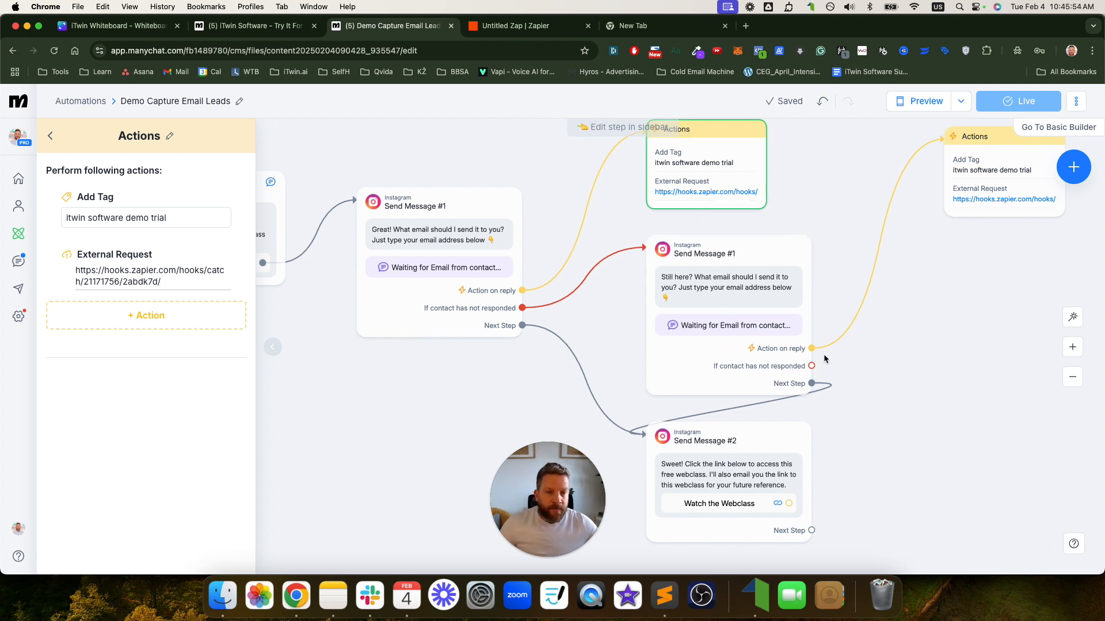
{"action": "left_click_drag", "start_coordinate": [743, 440], "coordinate": [742, 455]}
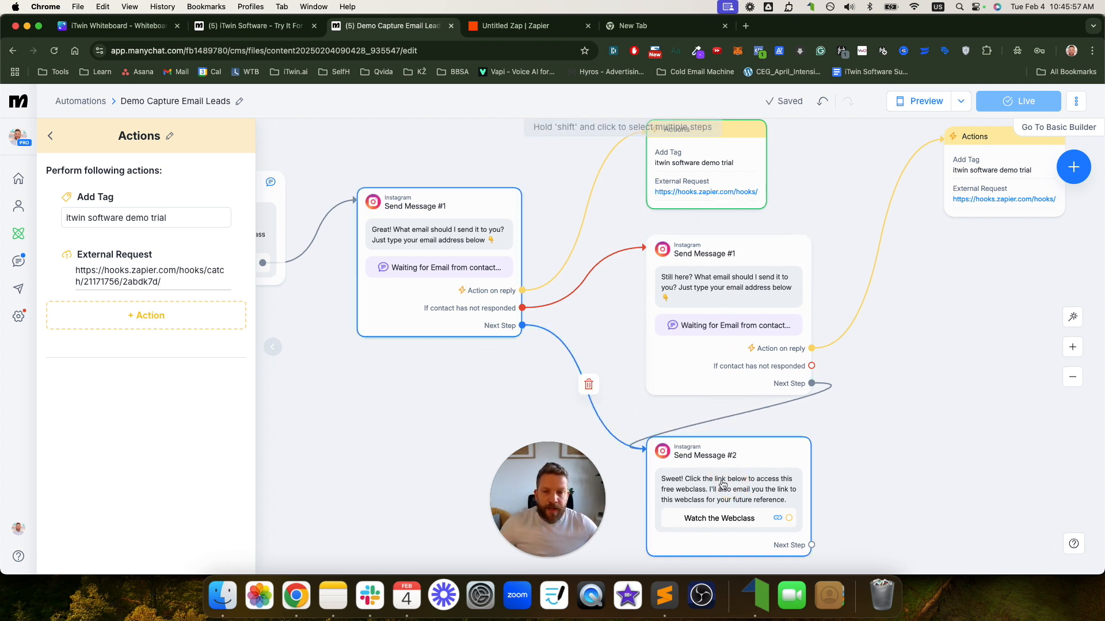
{"action": "left_click_drag", "start_coordinate": [756, 491], "coordinate": [755, 496]}
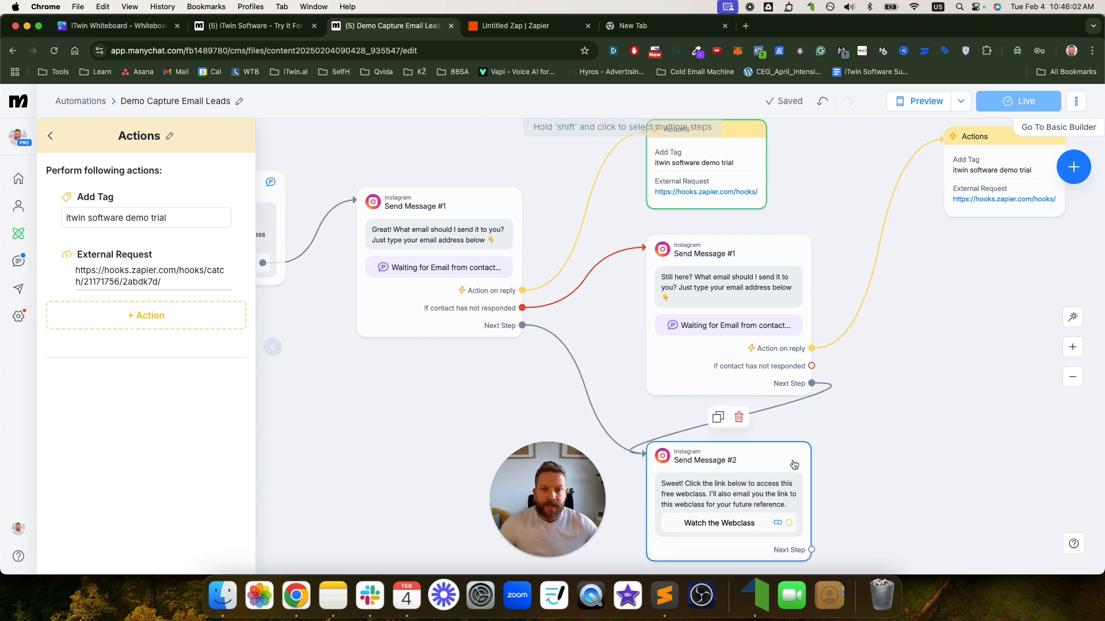
{"action": "left_click_drag", "start_coordinate": [547, 498], "coordinate": [360, 468]}
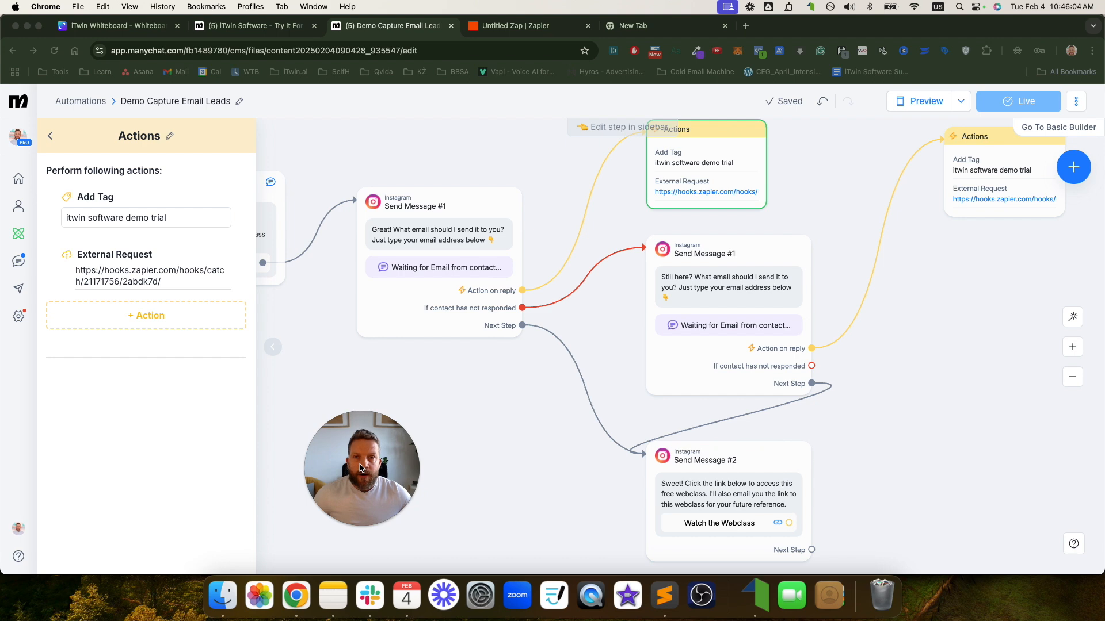
{"action": "scroll", "coordinate": [444, 371], "scroll_direction": "down", "scroll_amount": 5}
{"action": "scroll", "coordinate": [444, 370], "scroll_direction": "left", "scroll_amount": 5}
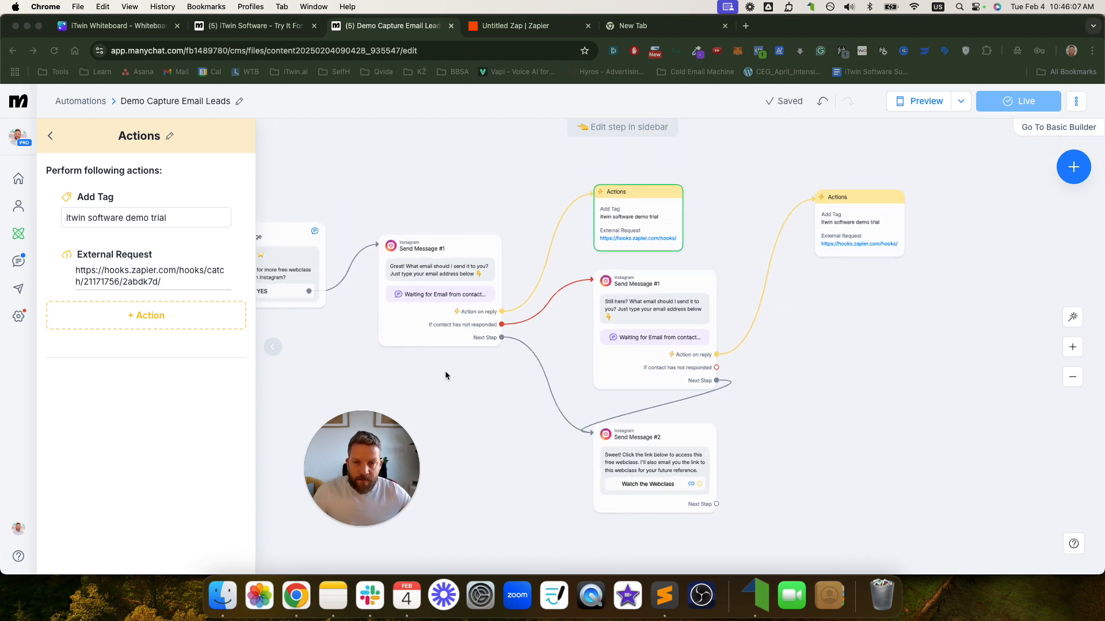
{"action": "scroll", "coordinate": [482, 358], "scroll_direction": "left", "scroll_amount": 4}
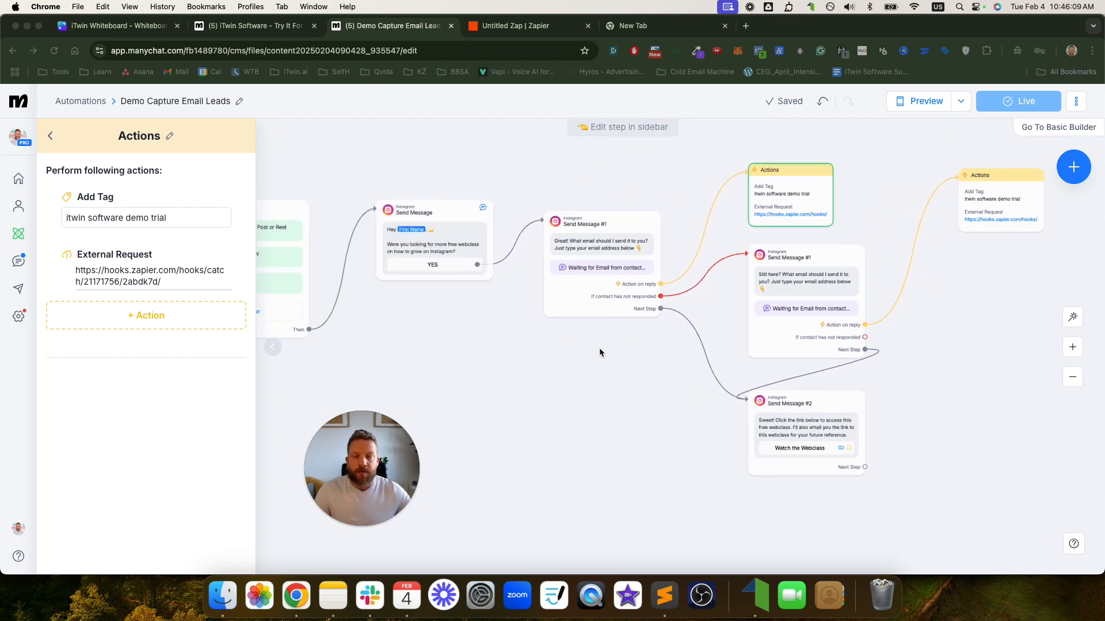
{"action": "scroll", "coordinate": [496, 208], "scroll_direction": "left", "scroll_amount": 3}
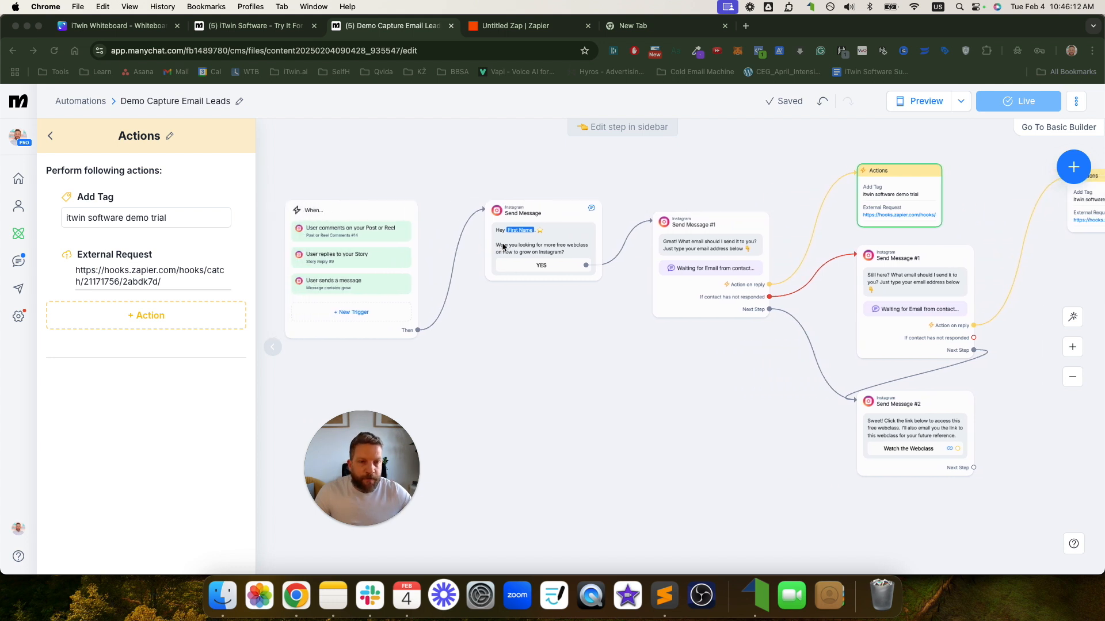